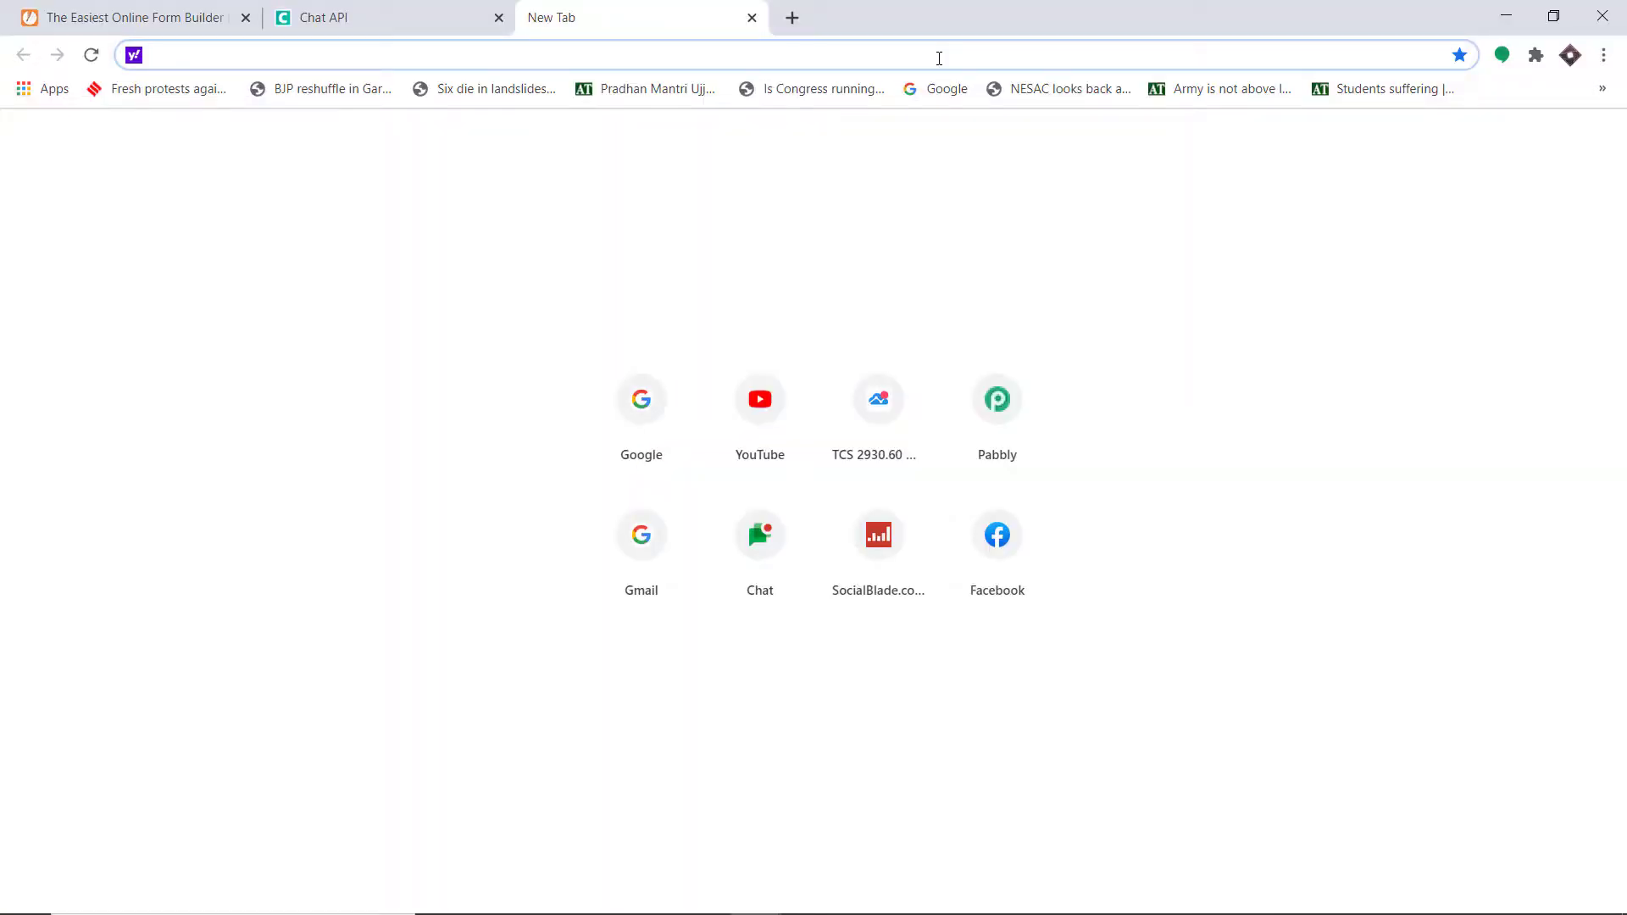
Go to pabbly.com, open the Connect product page and sign in to the account.
text(p)
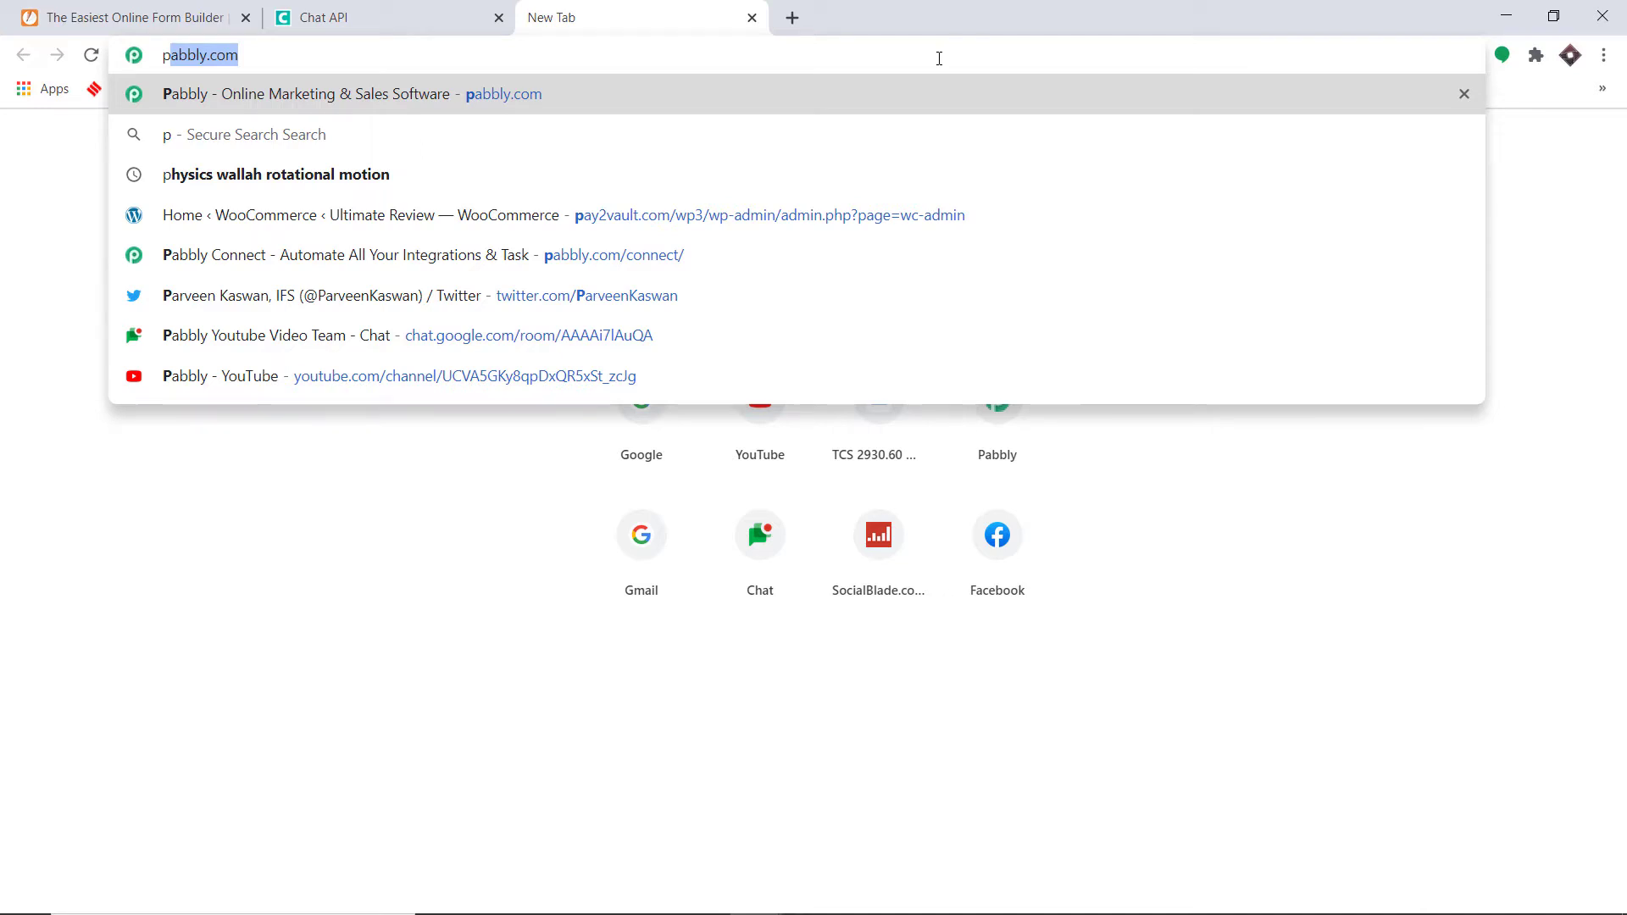
key(Return)
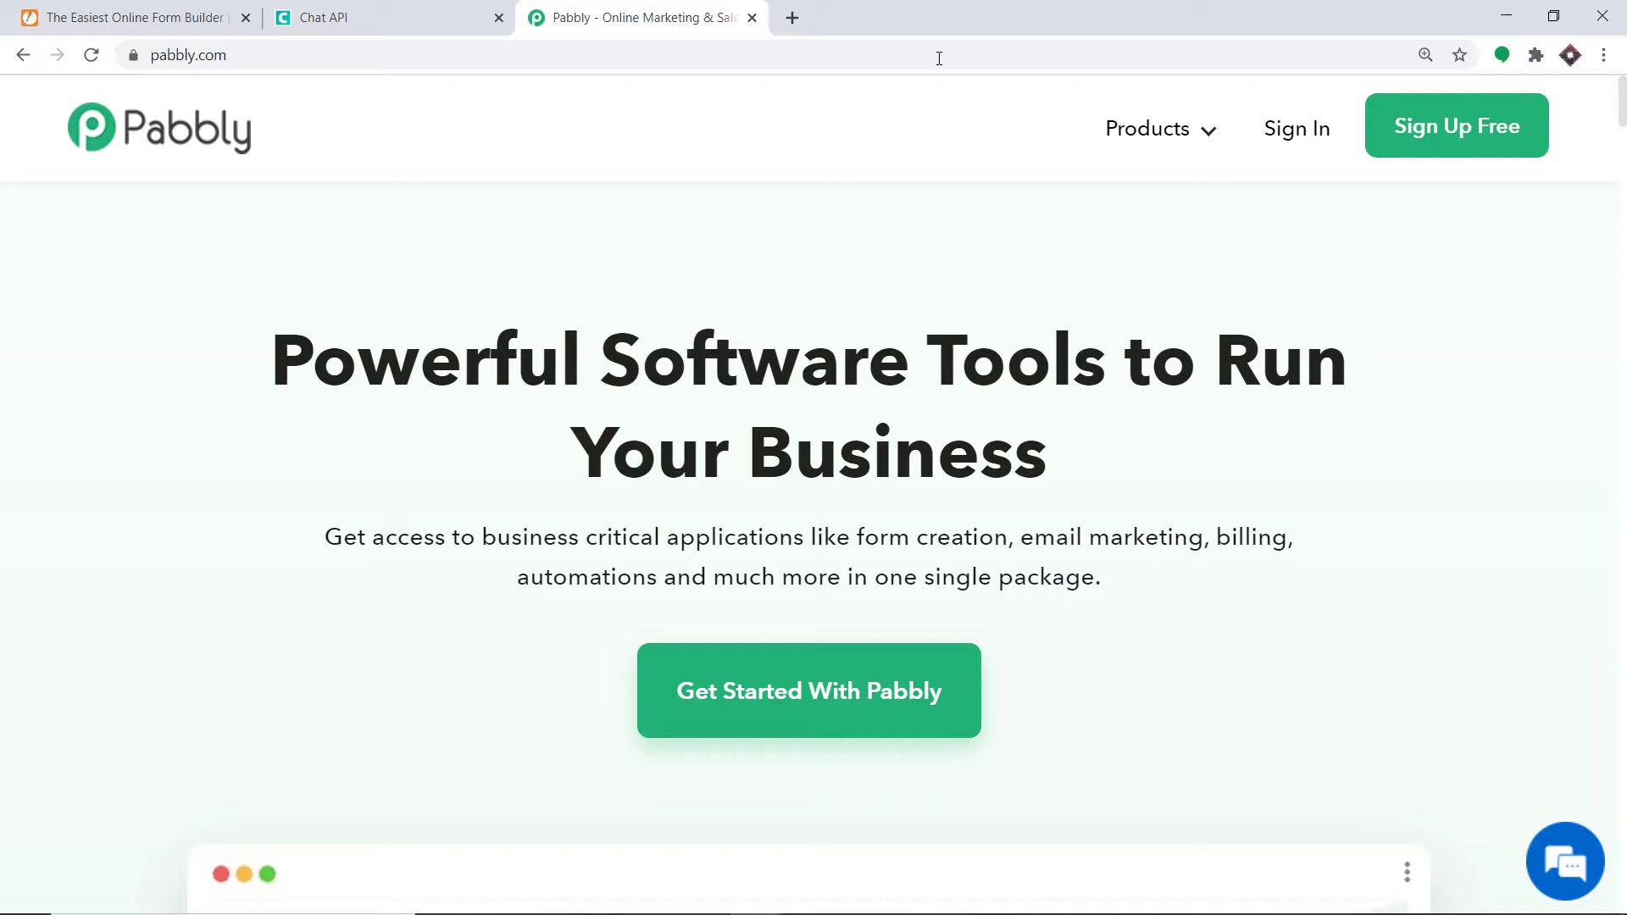
click(1178, 132)
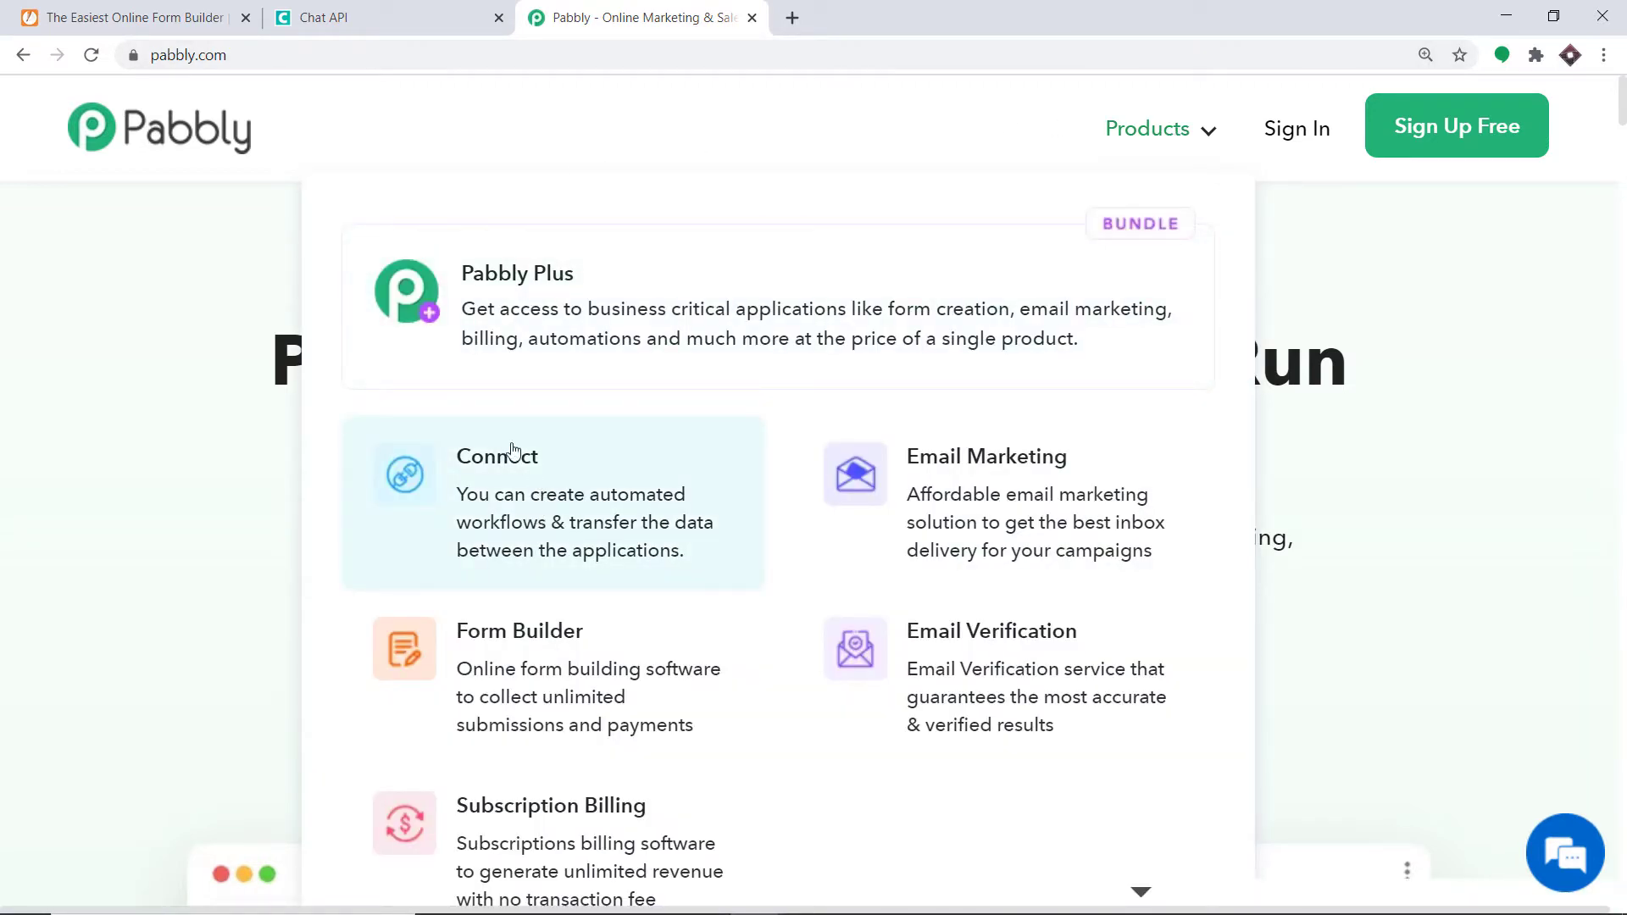
click(534, 491)
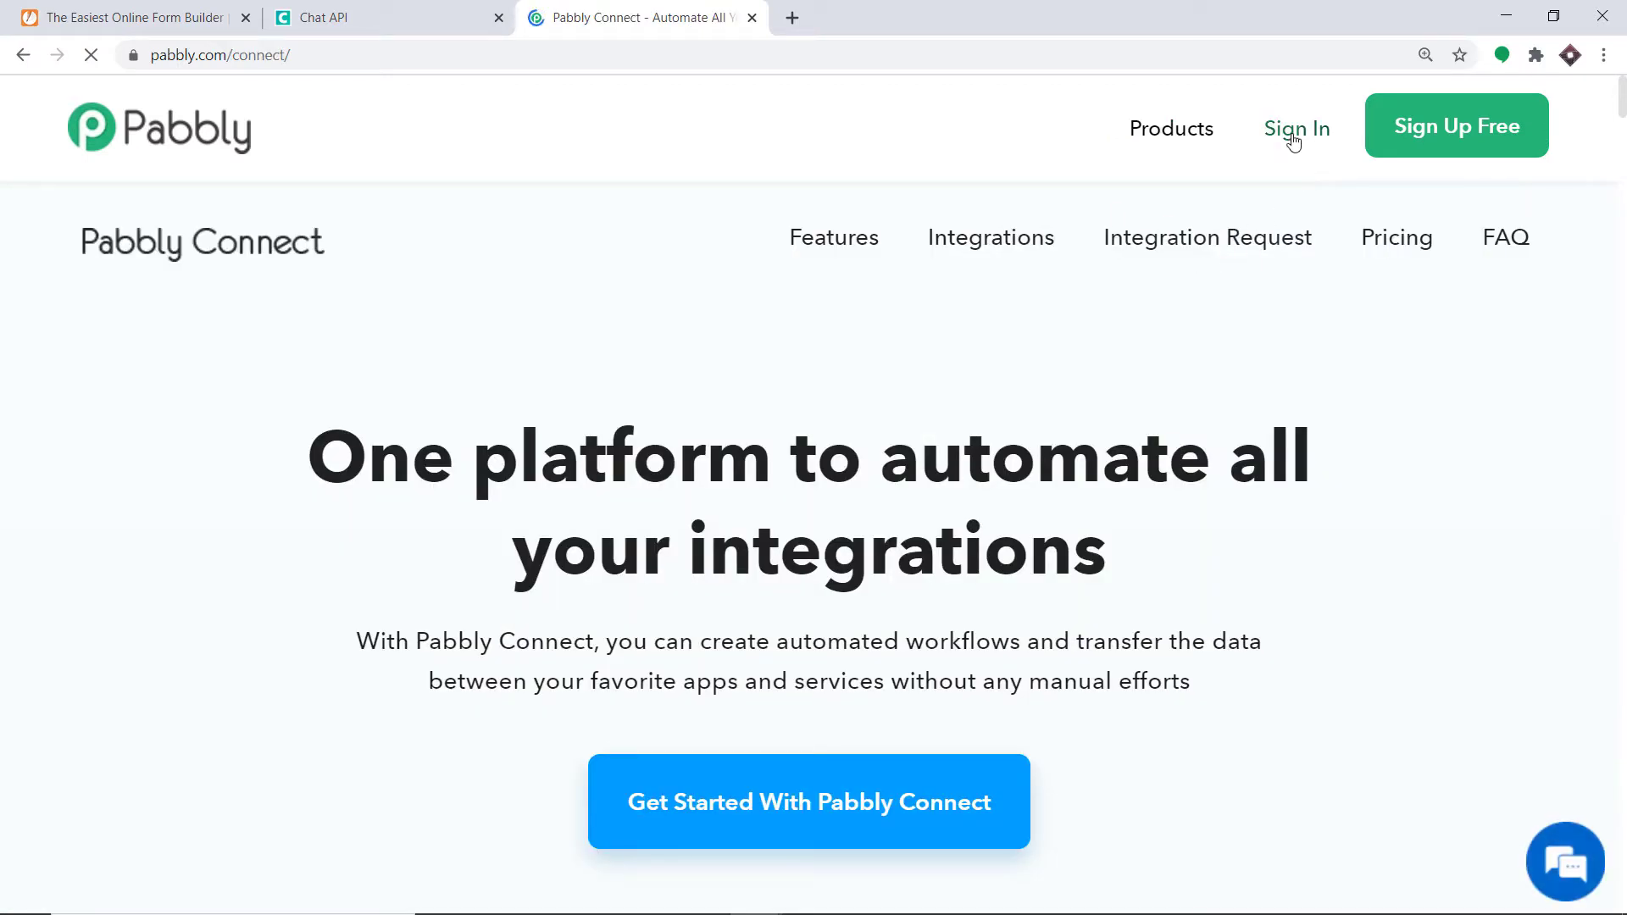
click(1294, 140)
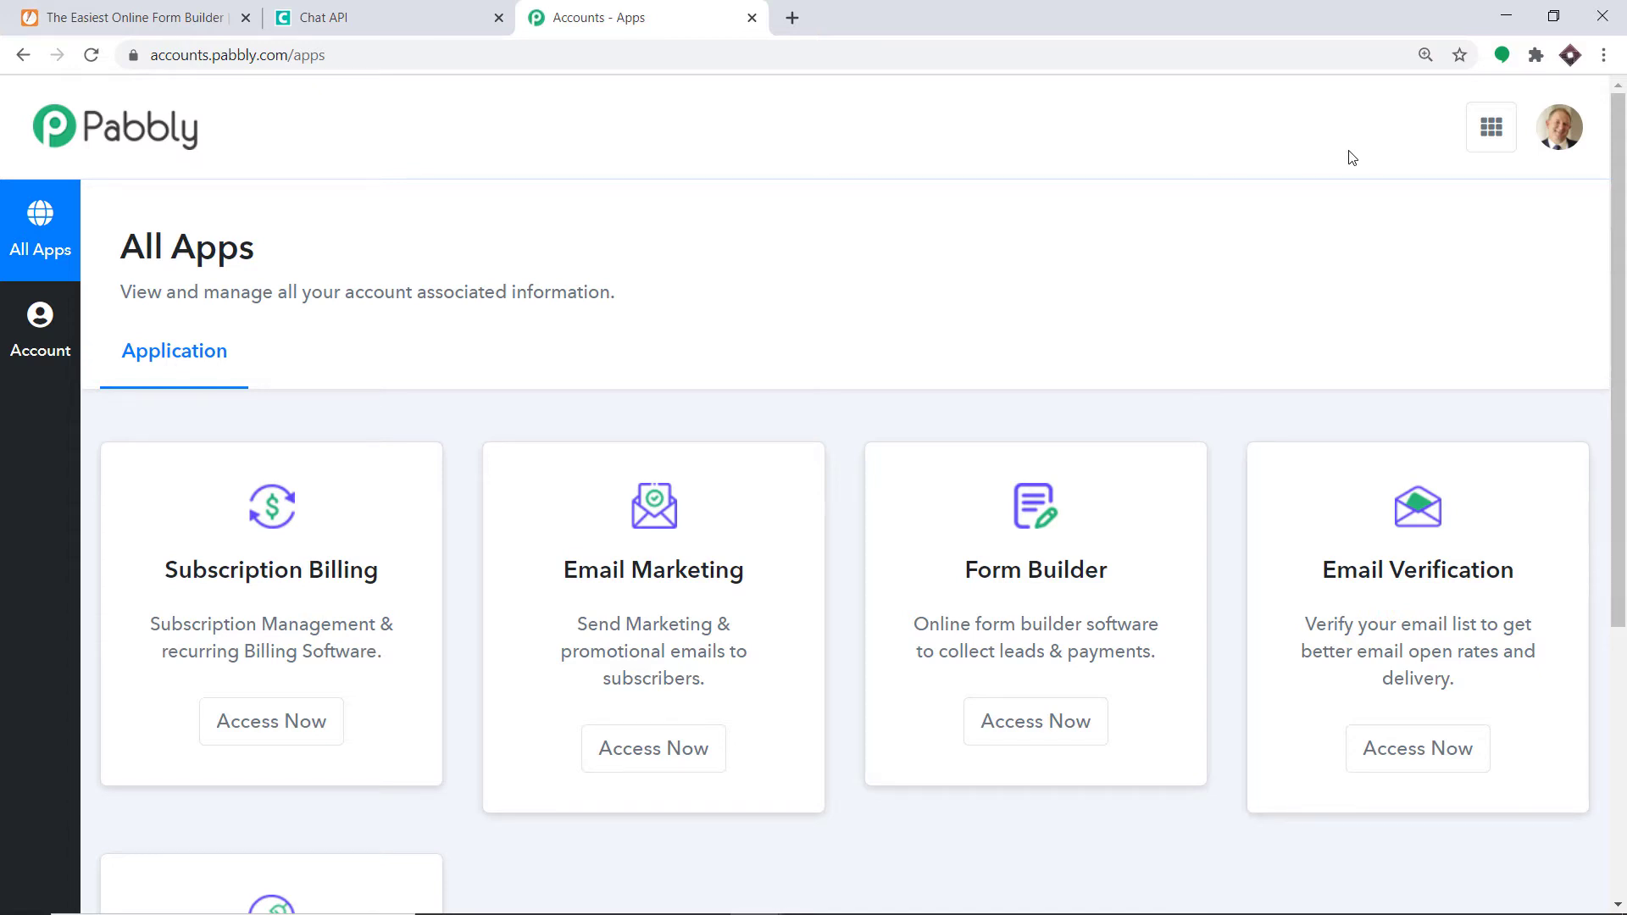
Access the Connect application and create a workflow named "JotForm to WhatsApp".
scroll(1357, 305, down, 5)
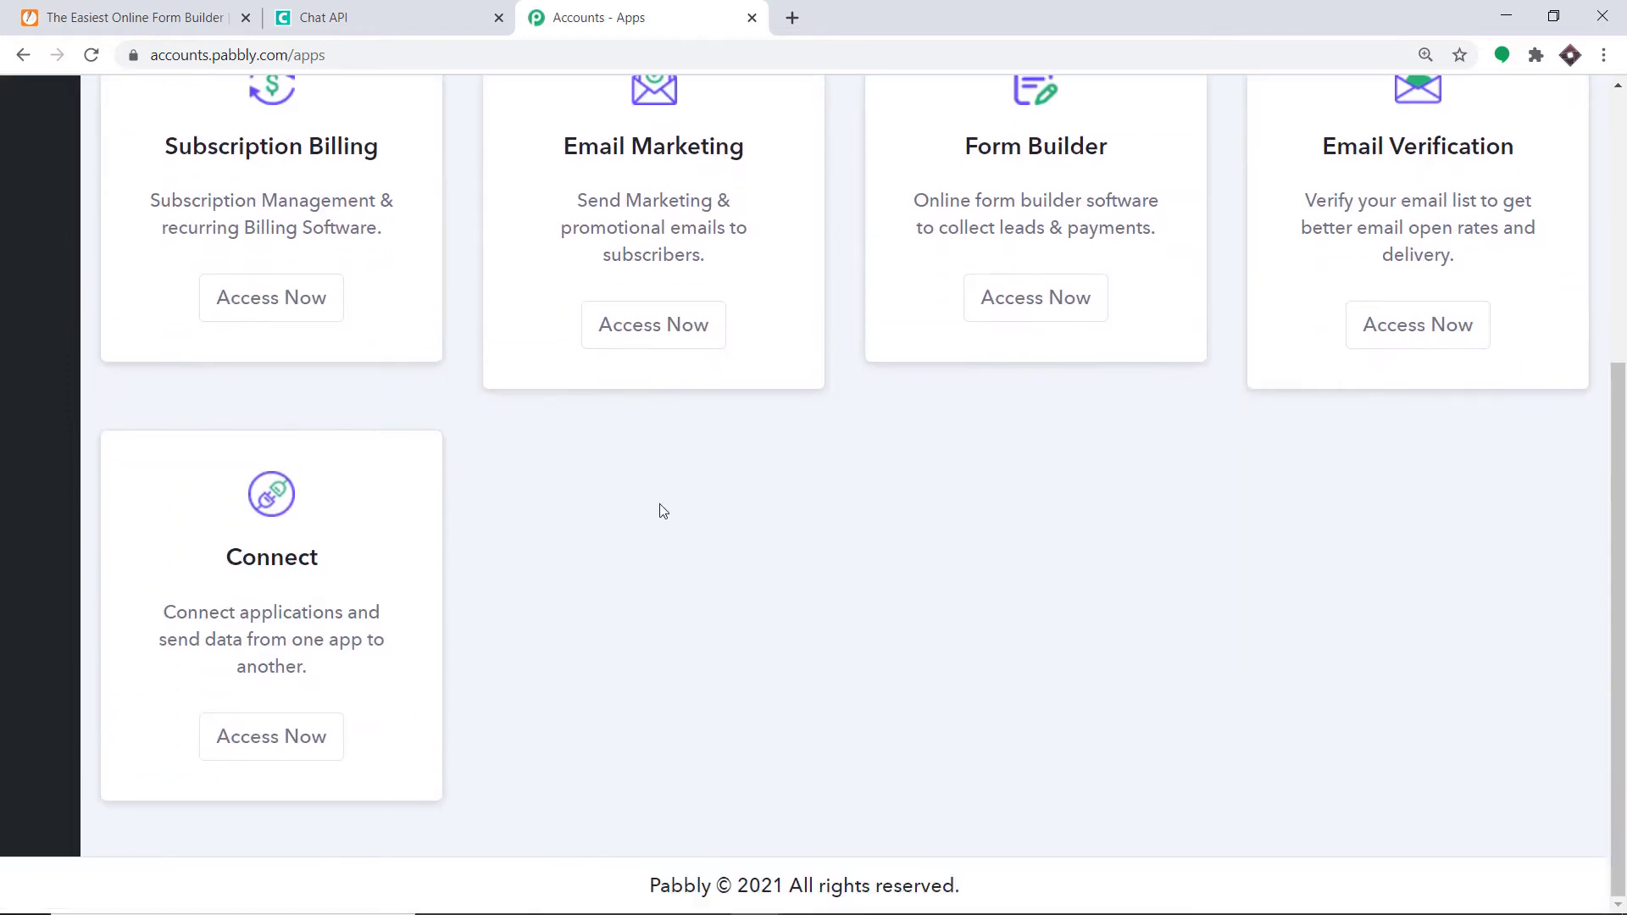
click(267, 746)
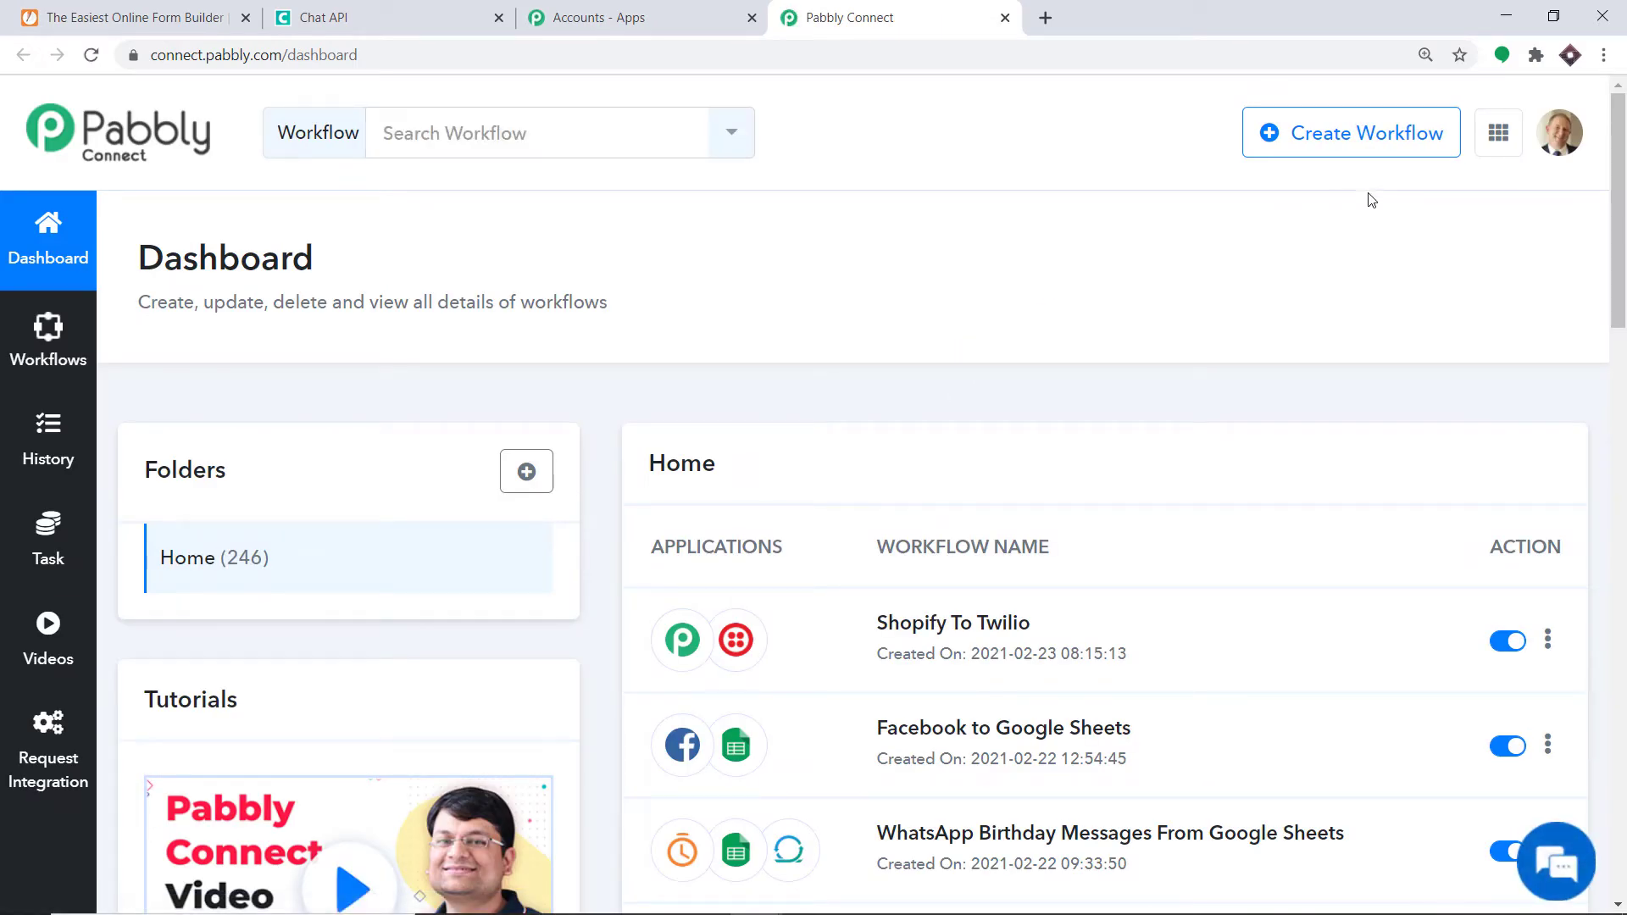
click(1371, 149)
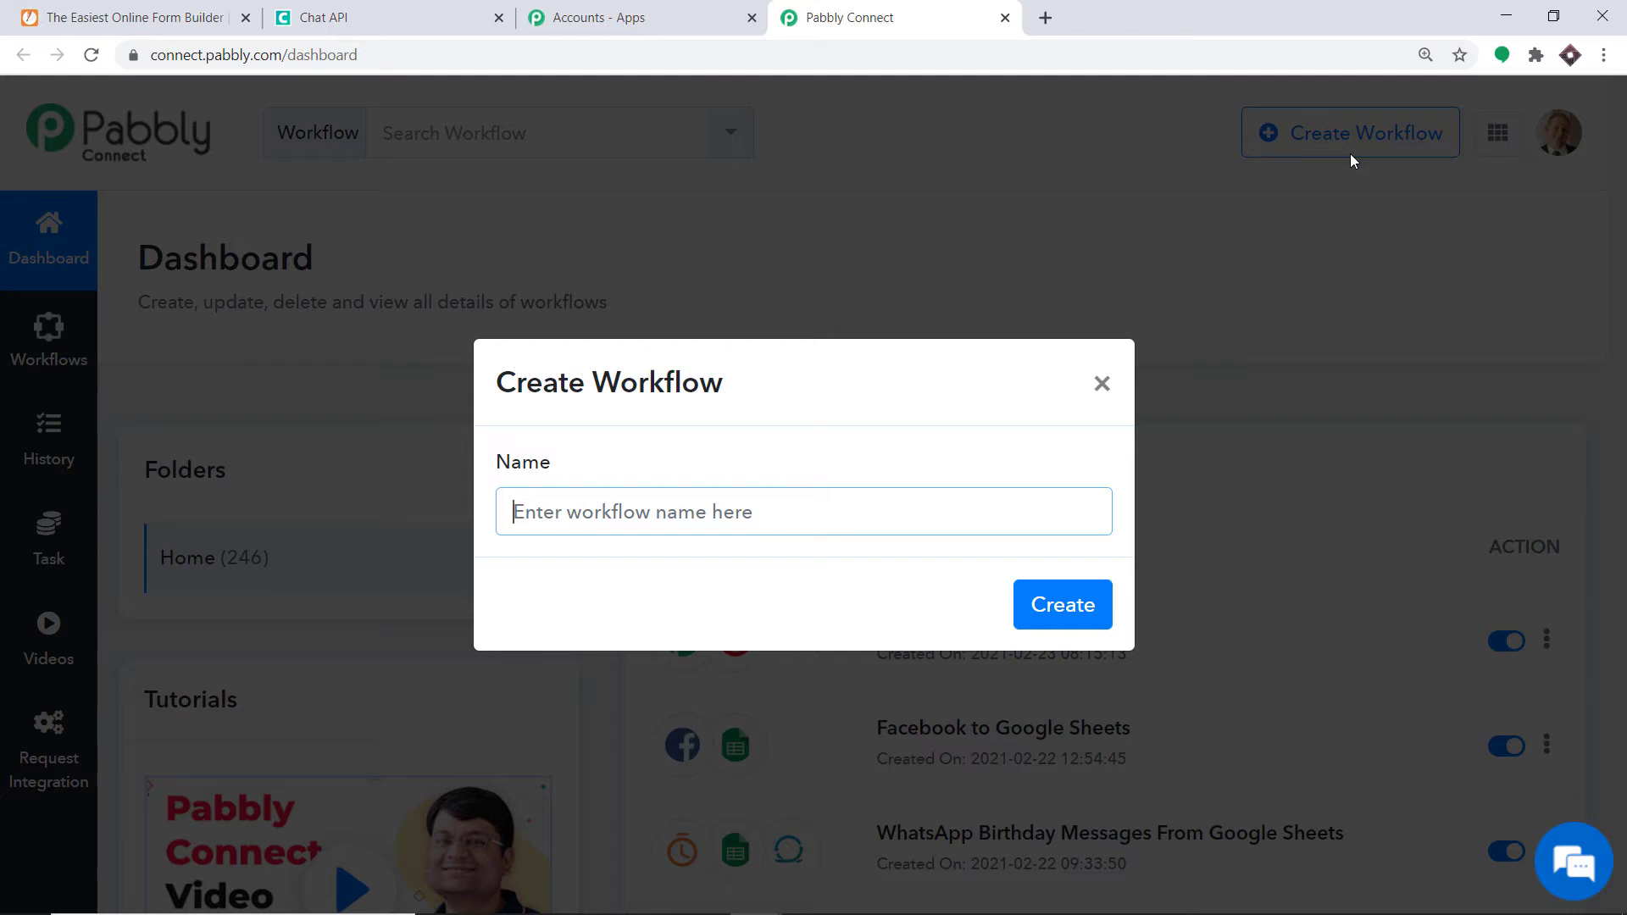
text(Jo)
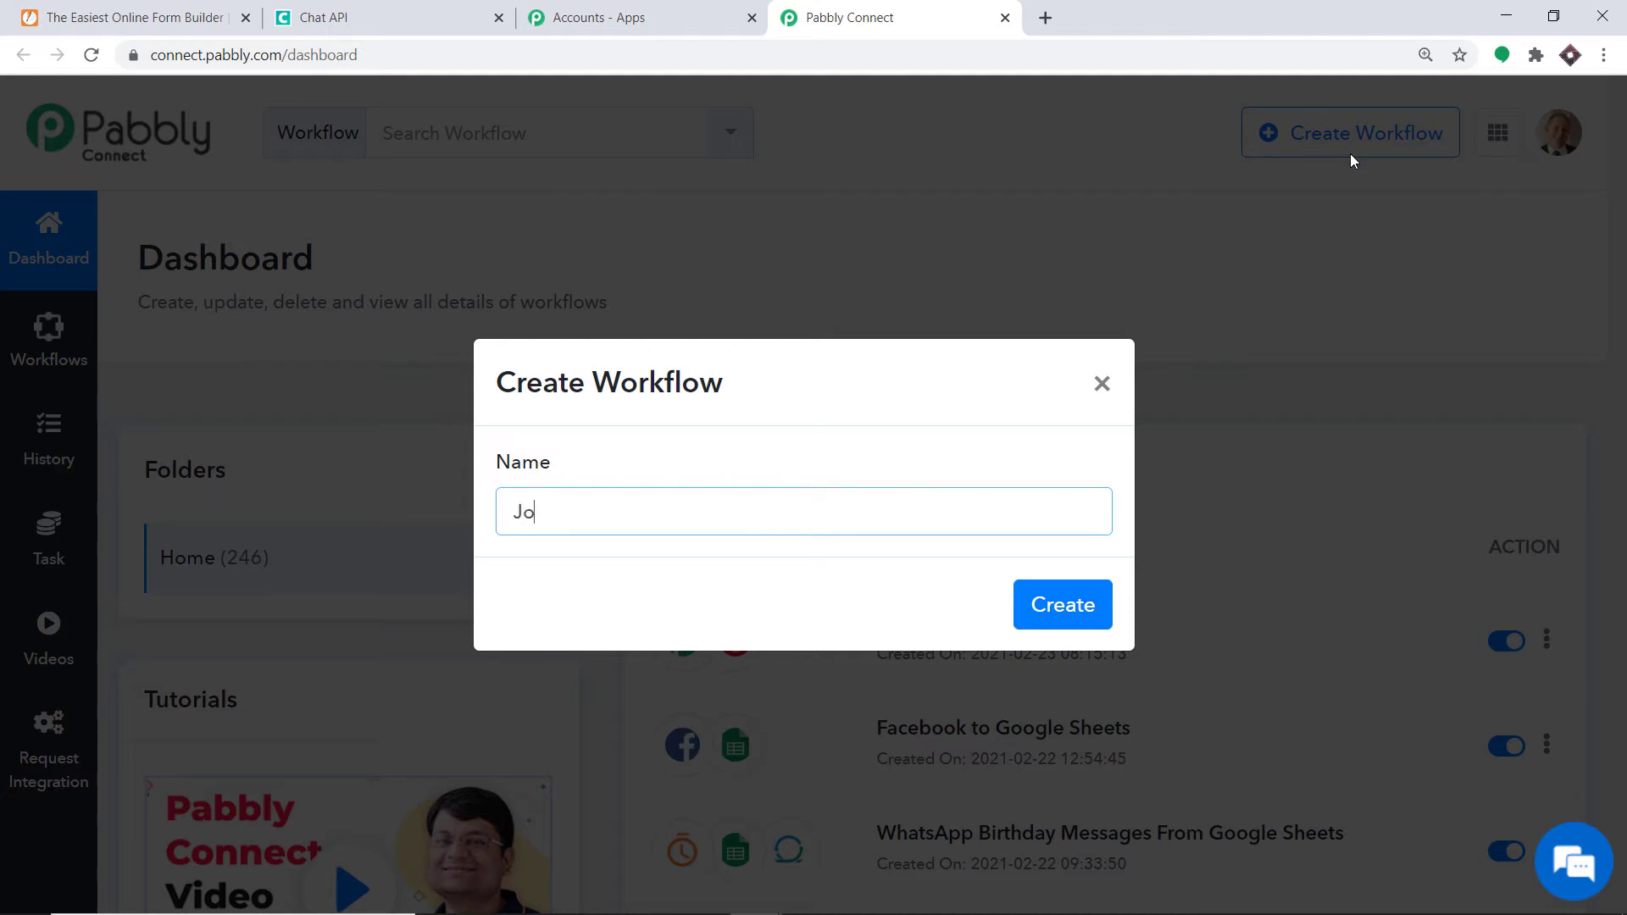
text(tForm to WhatsApp)
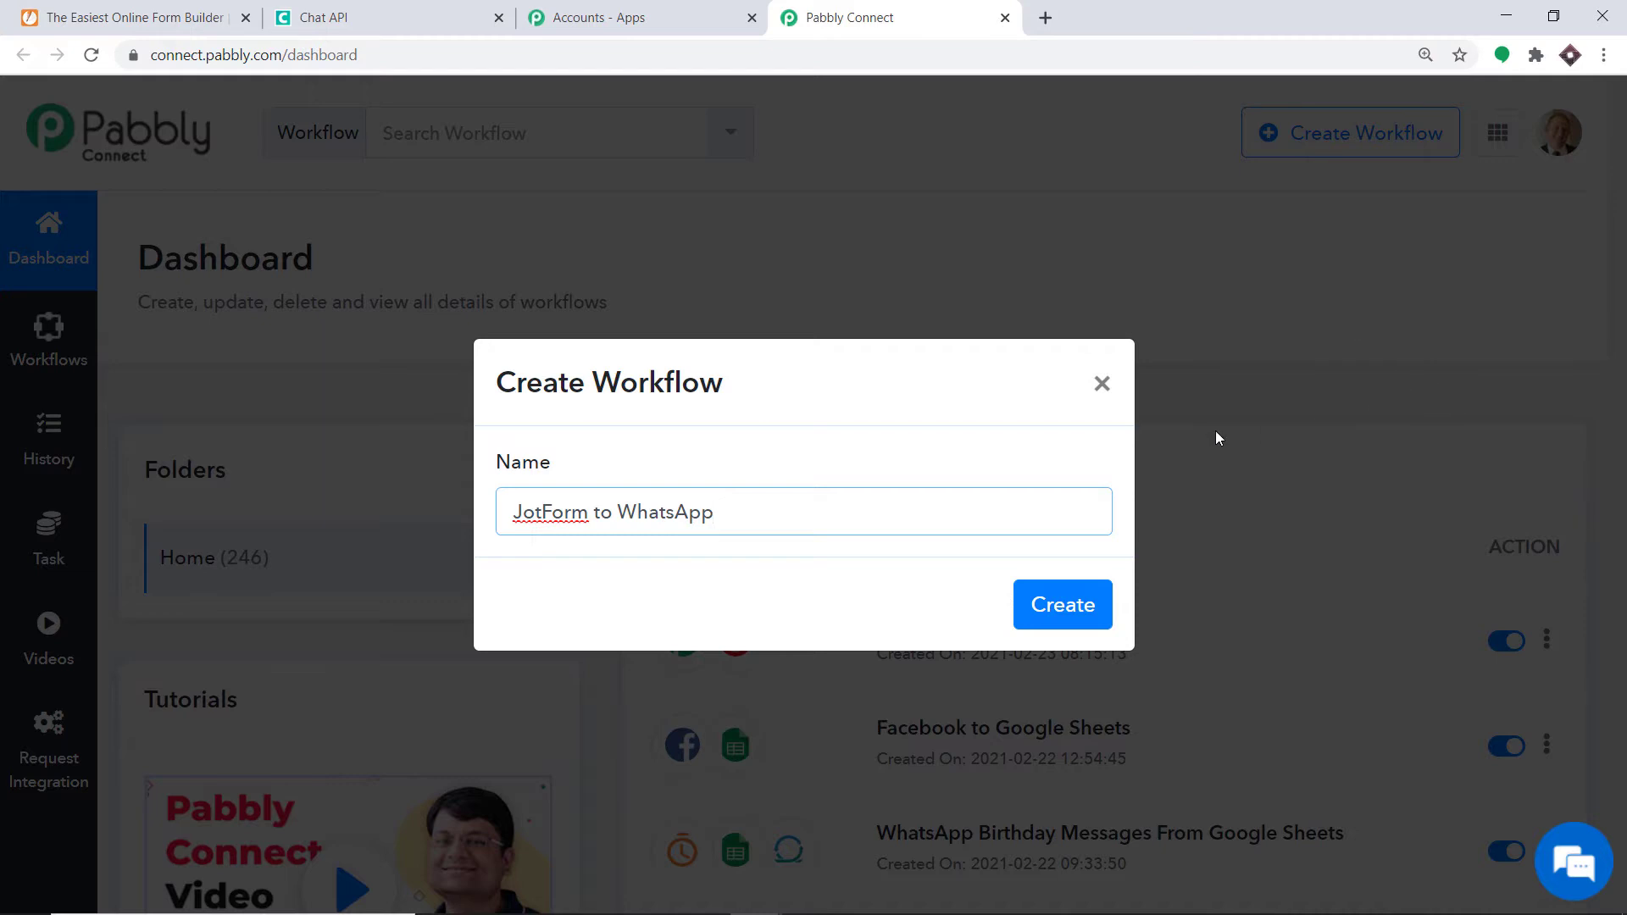
click(1093, 597)
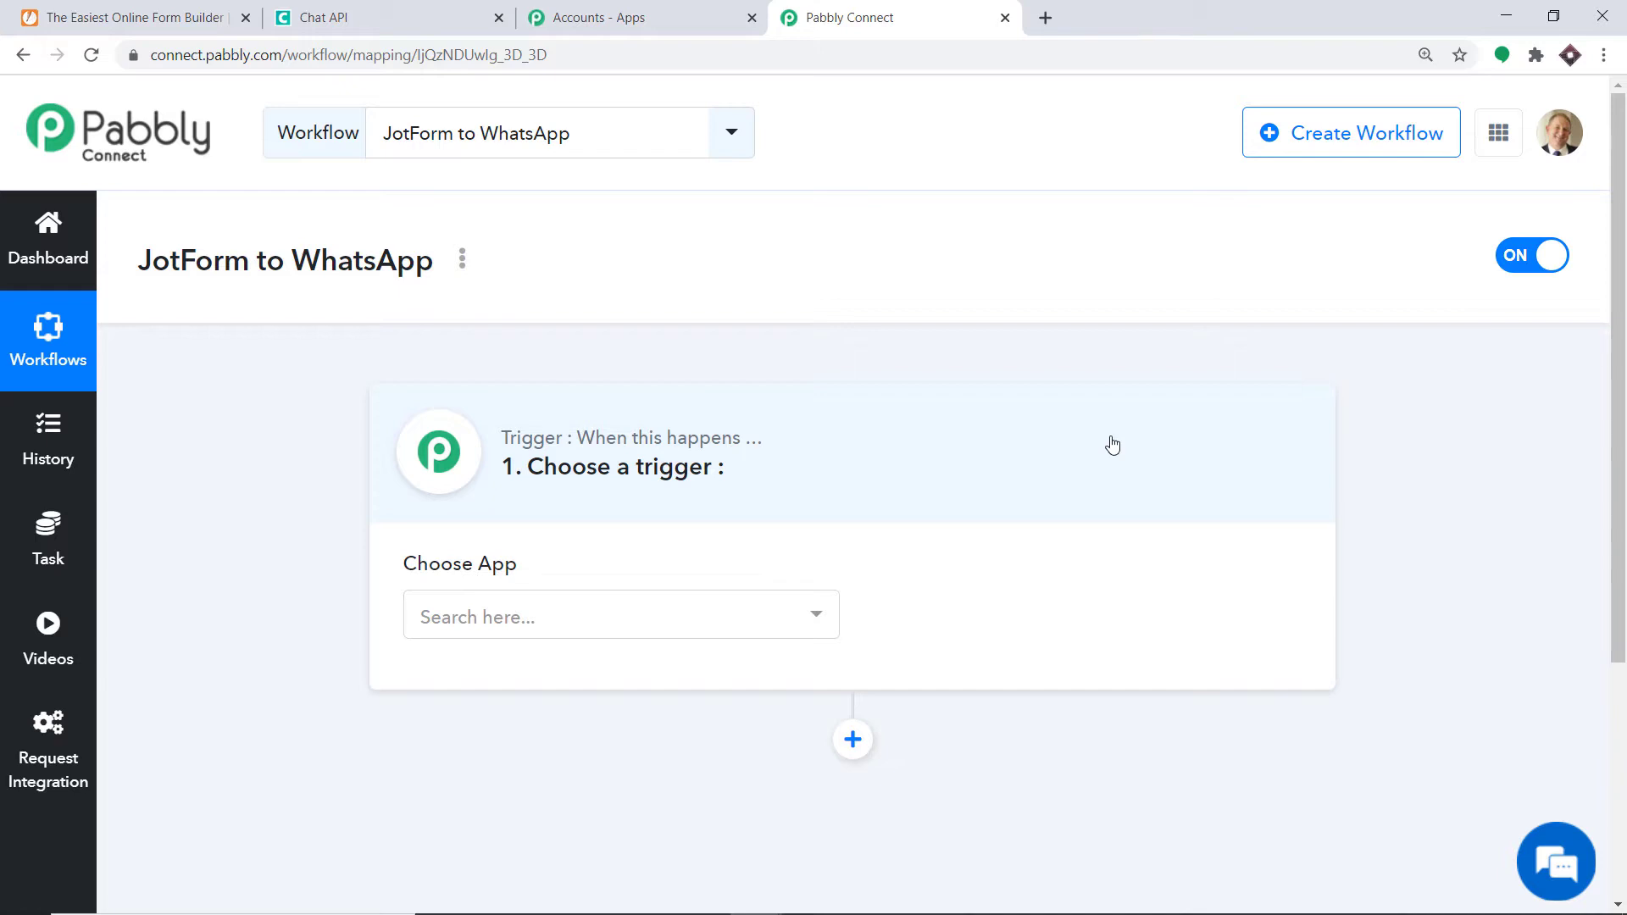
Set the workflow's trigger to the JotForm app with the New Response event.
click(581, 621)
text(jot)
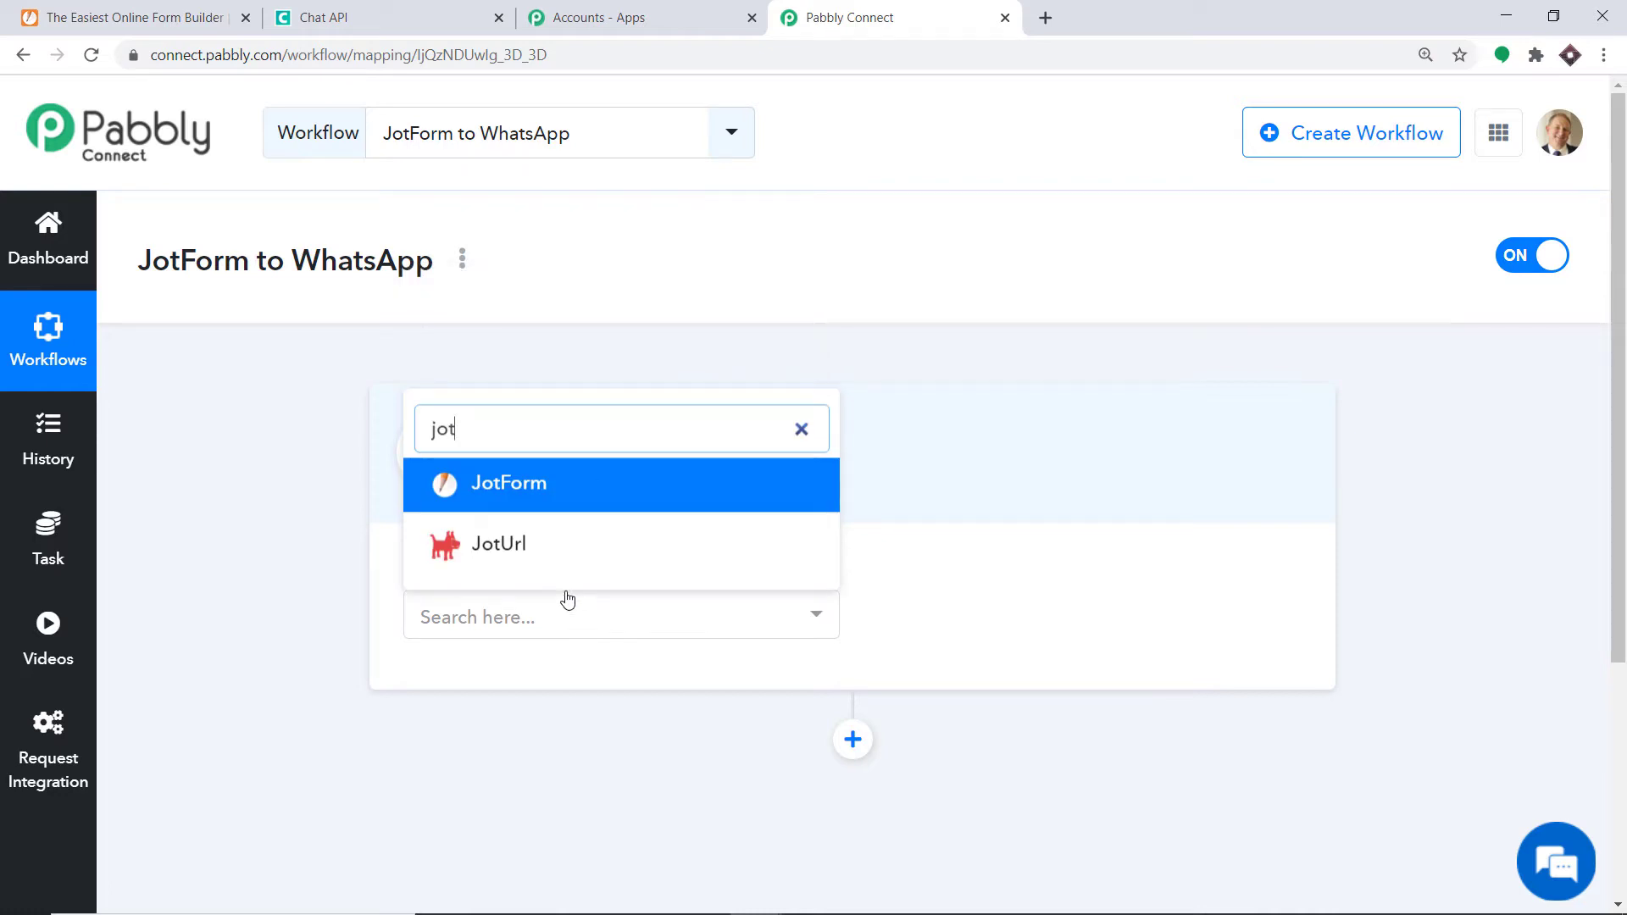
click(547, 503)
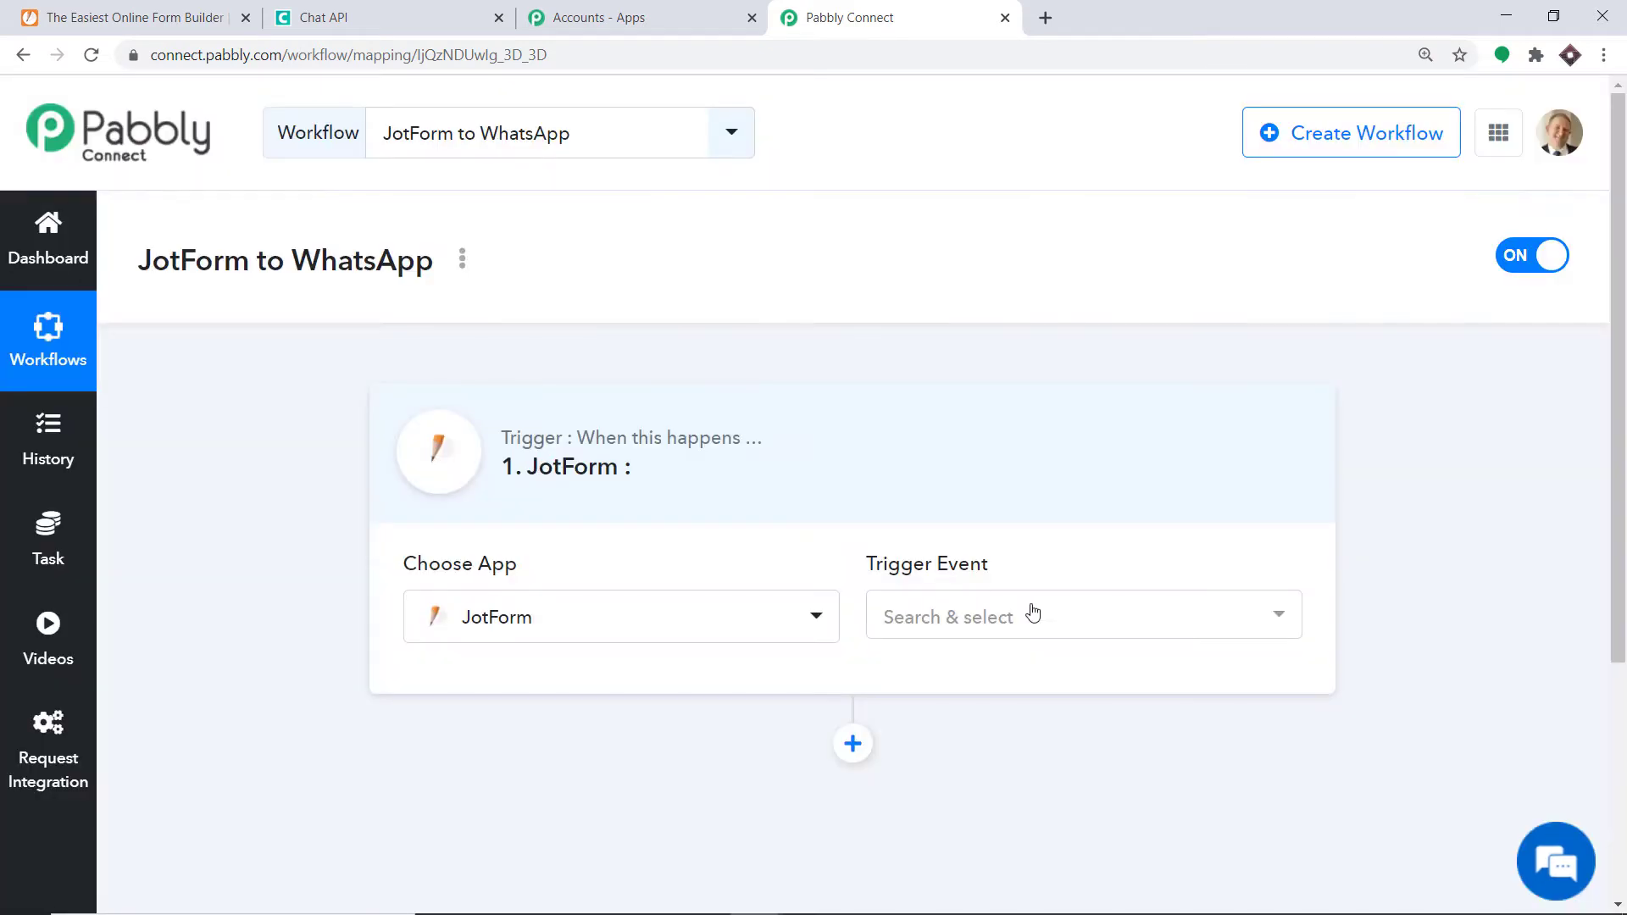
click(1039, 621)
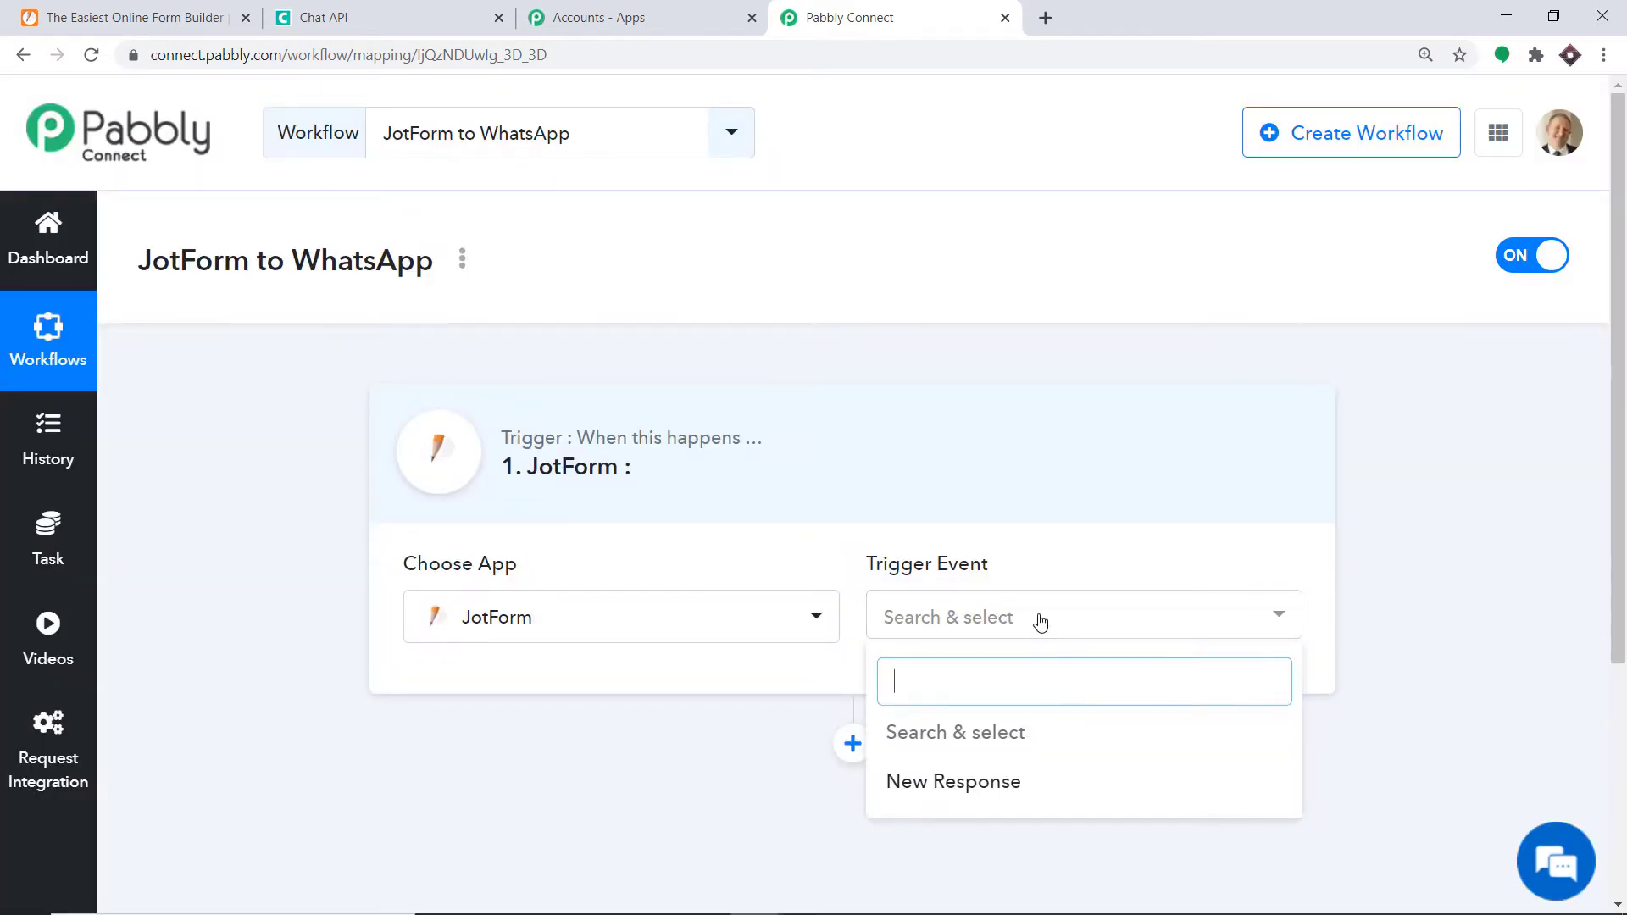
click(1030, 779)
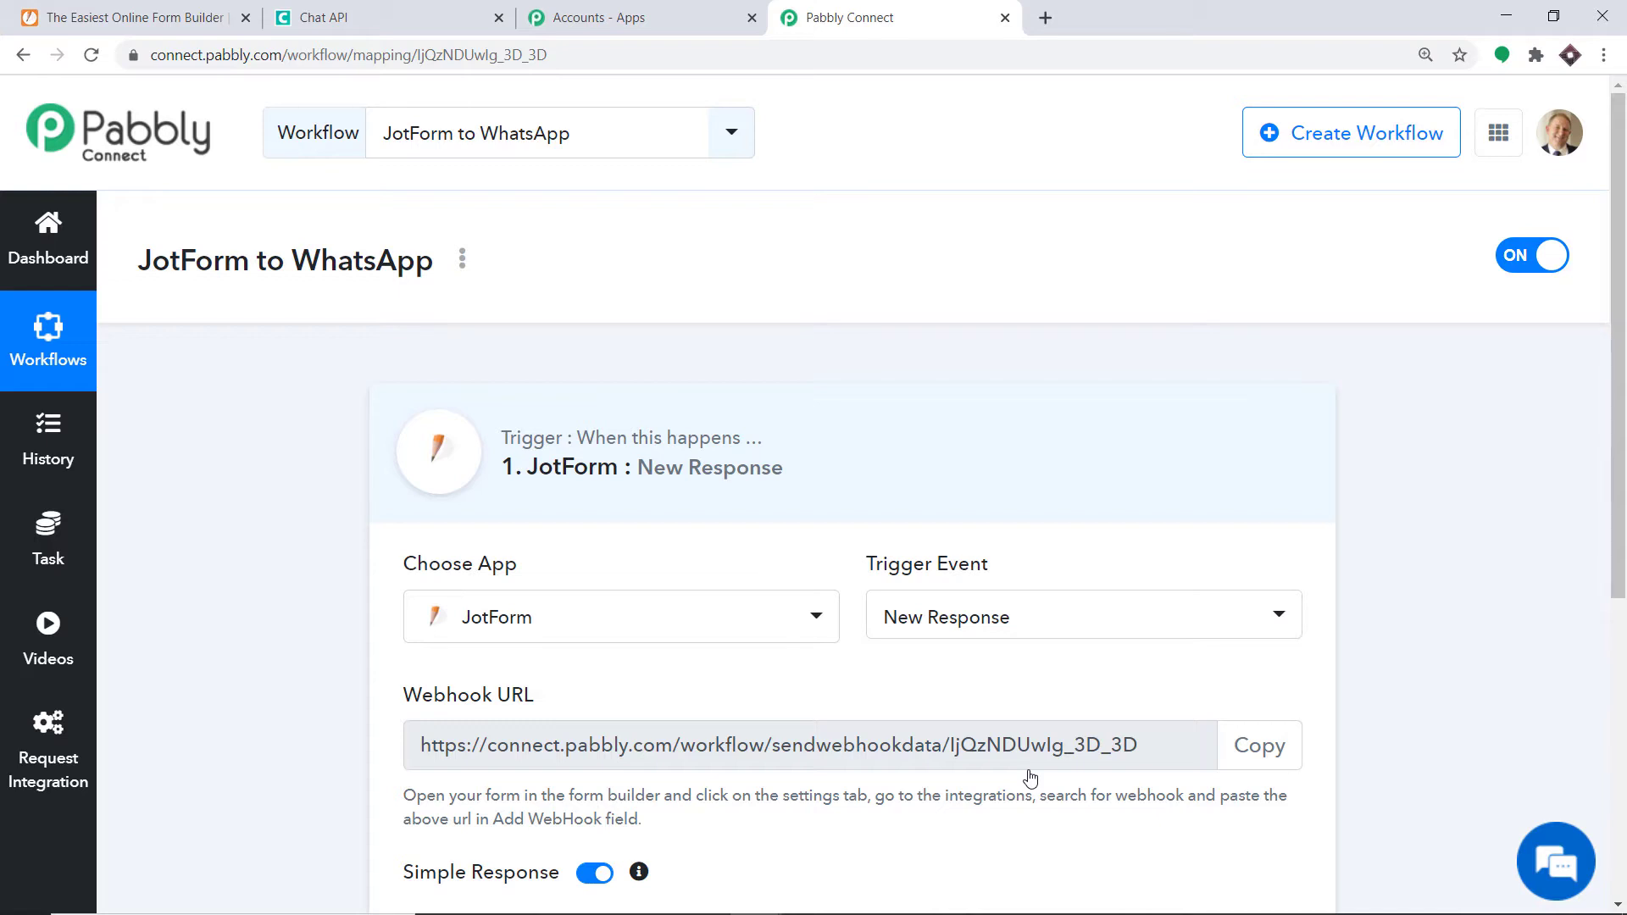
scroll(1031, 777, down, 3)
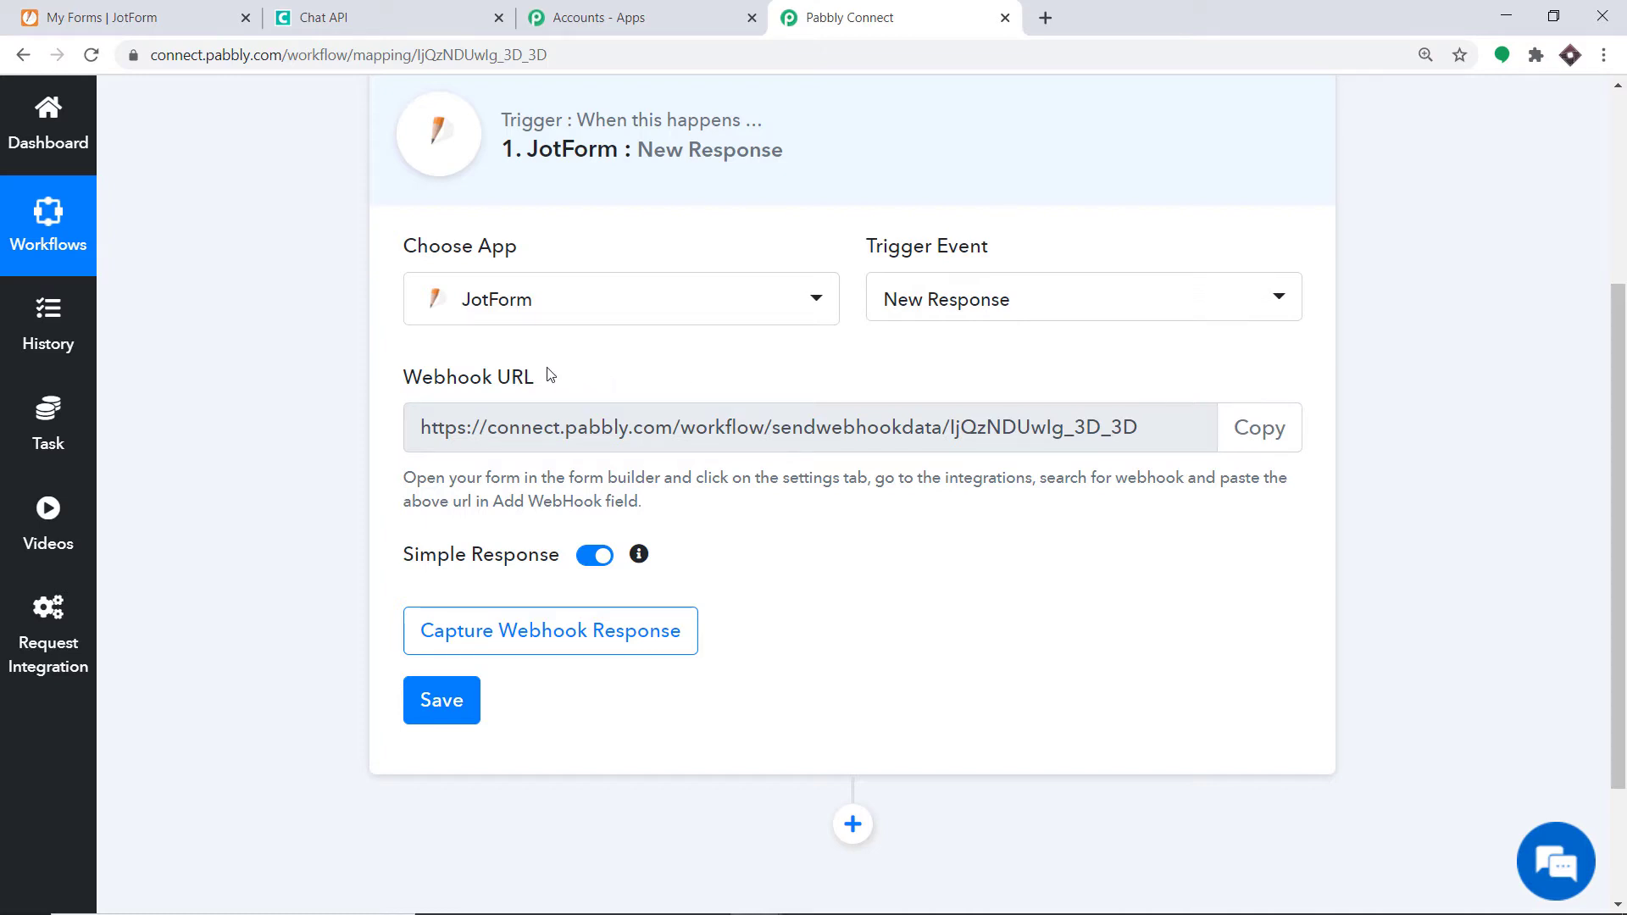
Switch to JotForm, open Kid's Registration Form for editing and go to its integration settings.
click(142, 10)
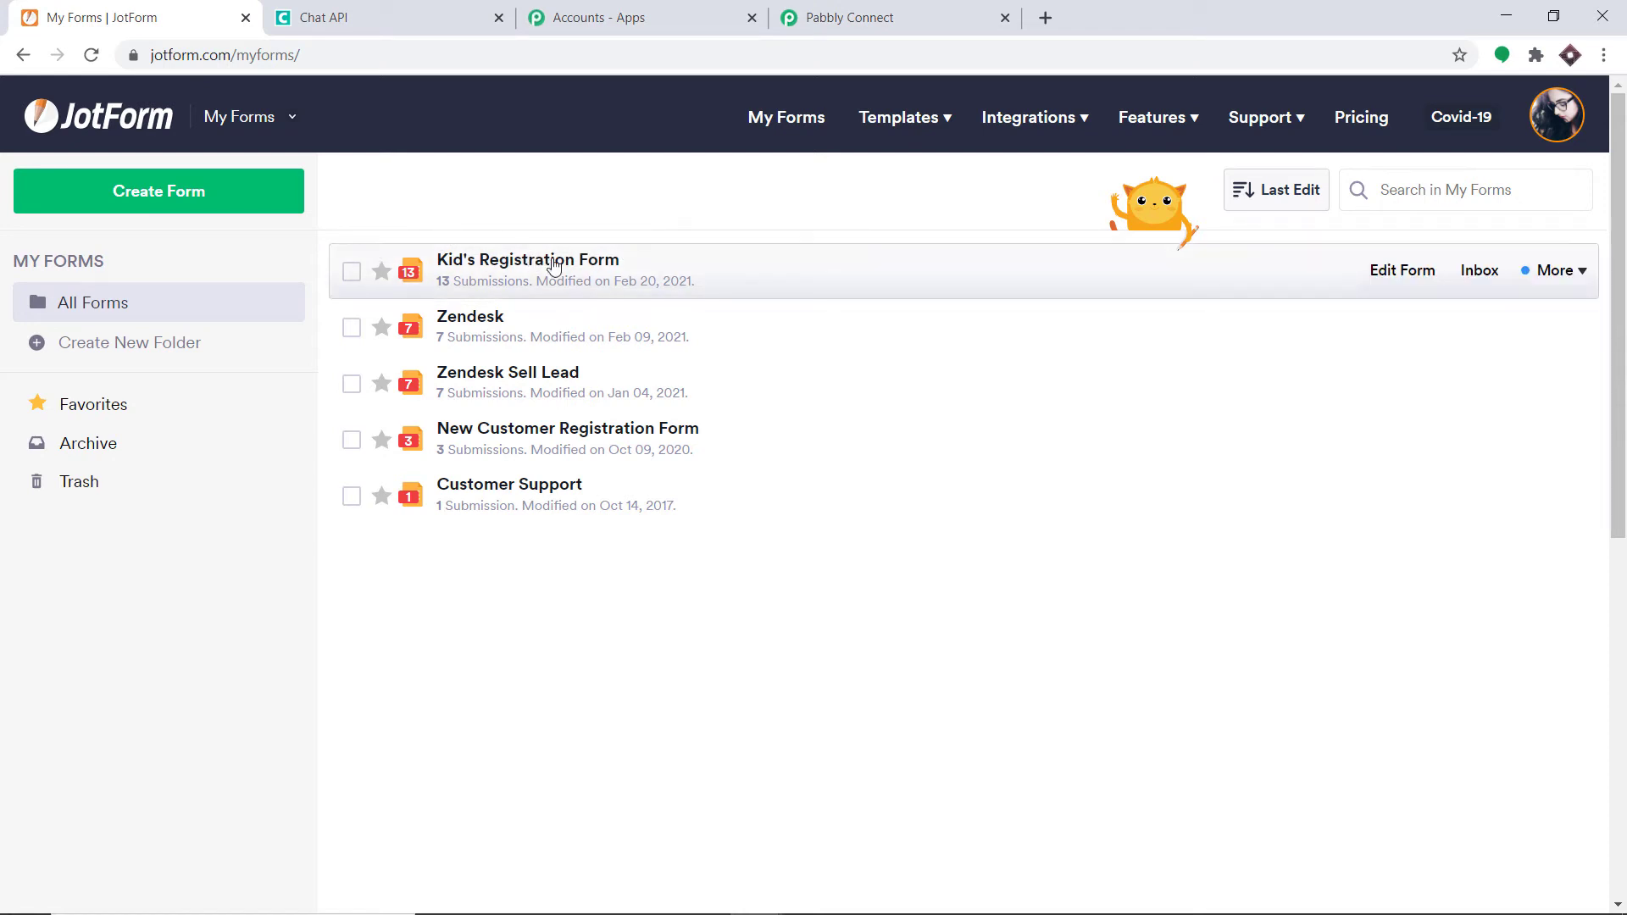
click(1400, 270)
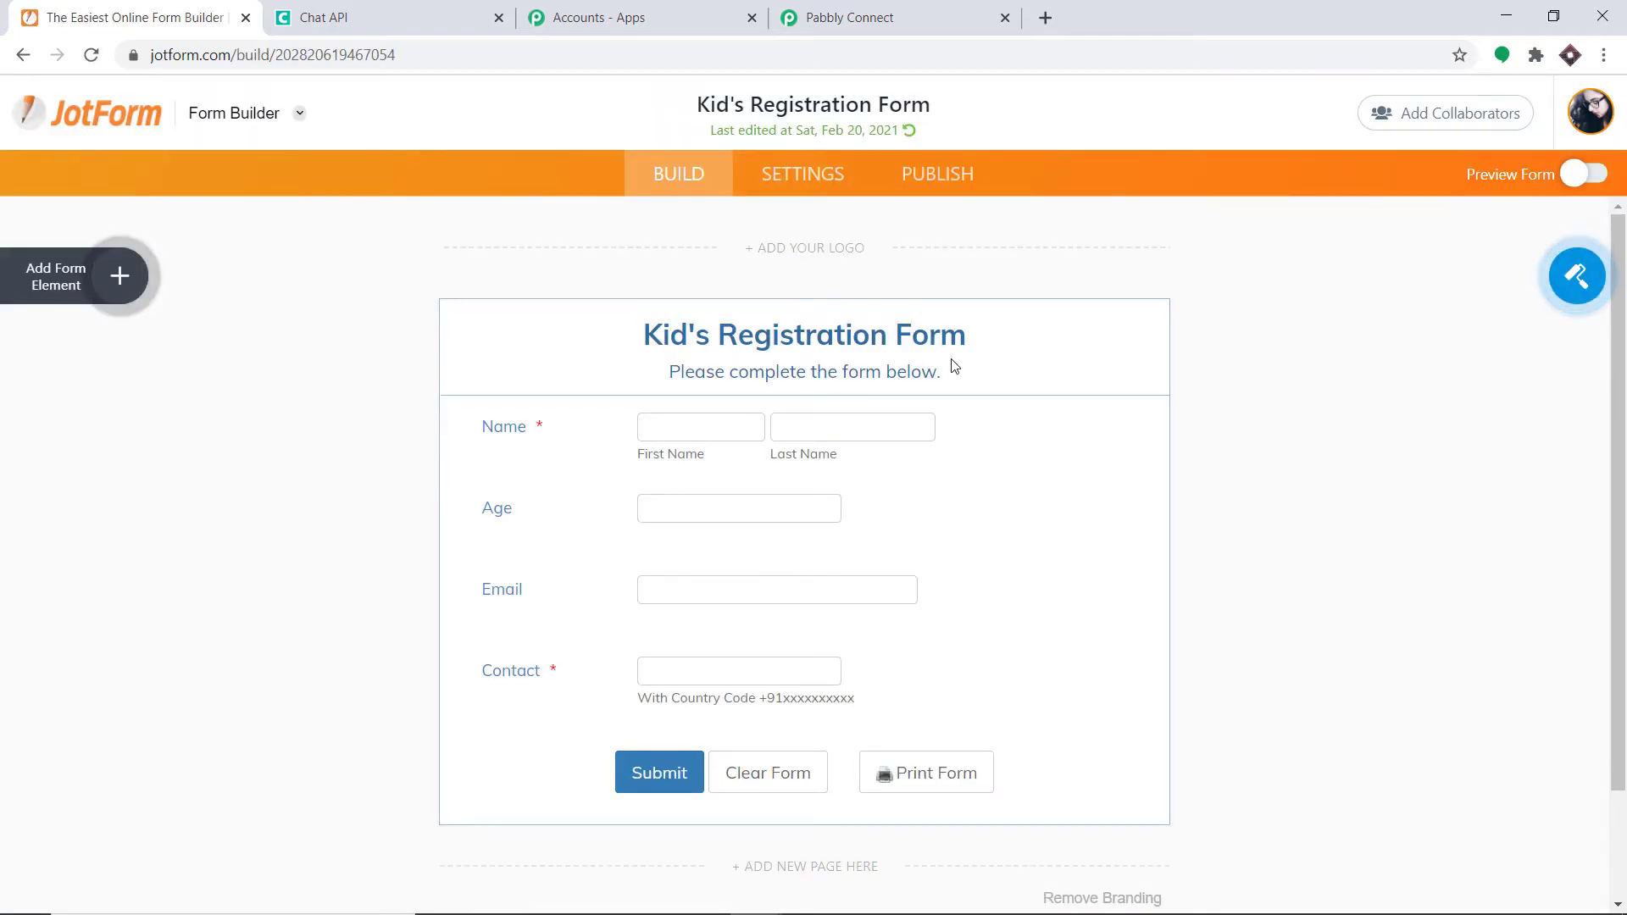
click(803, 188)
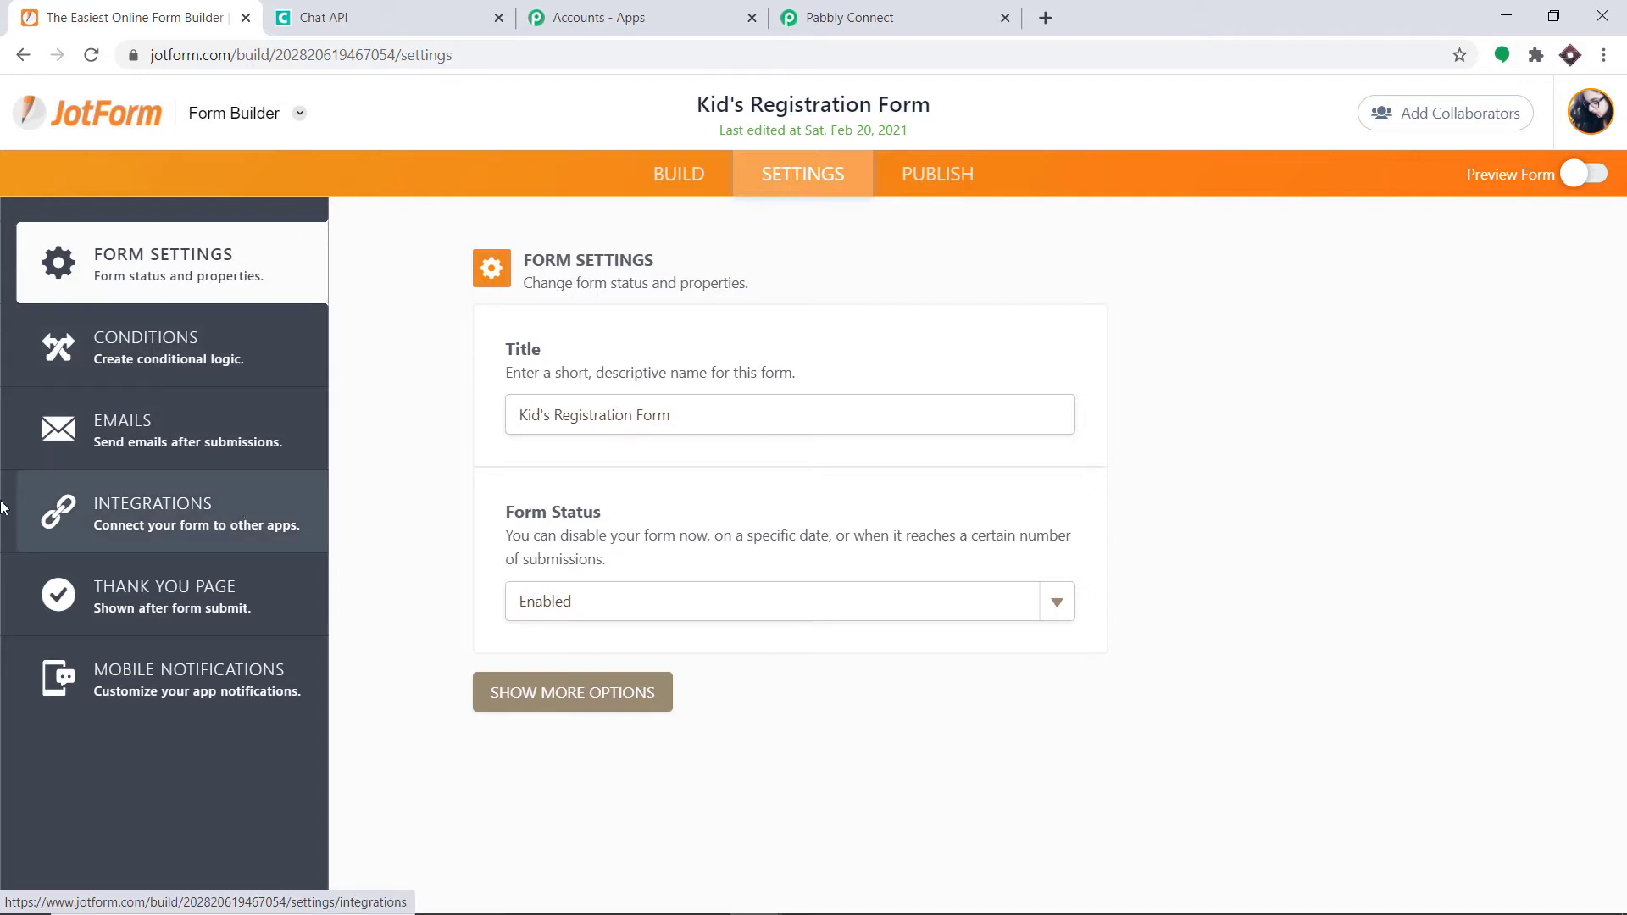
click(124, 503)
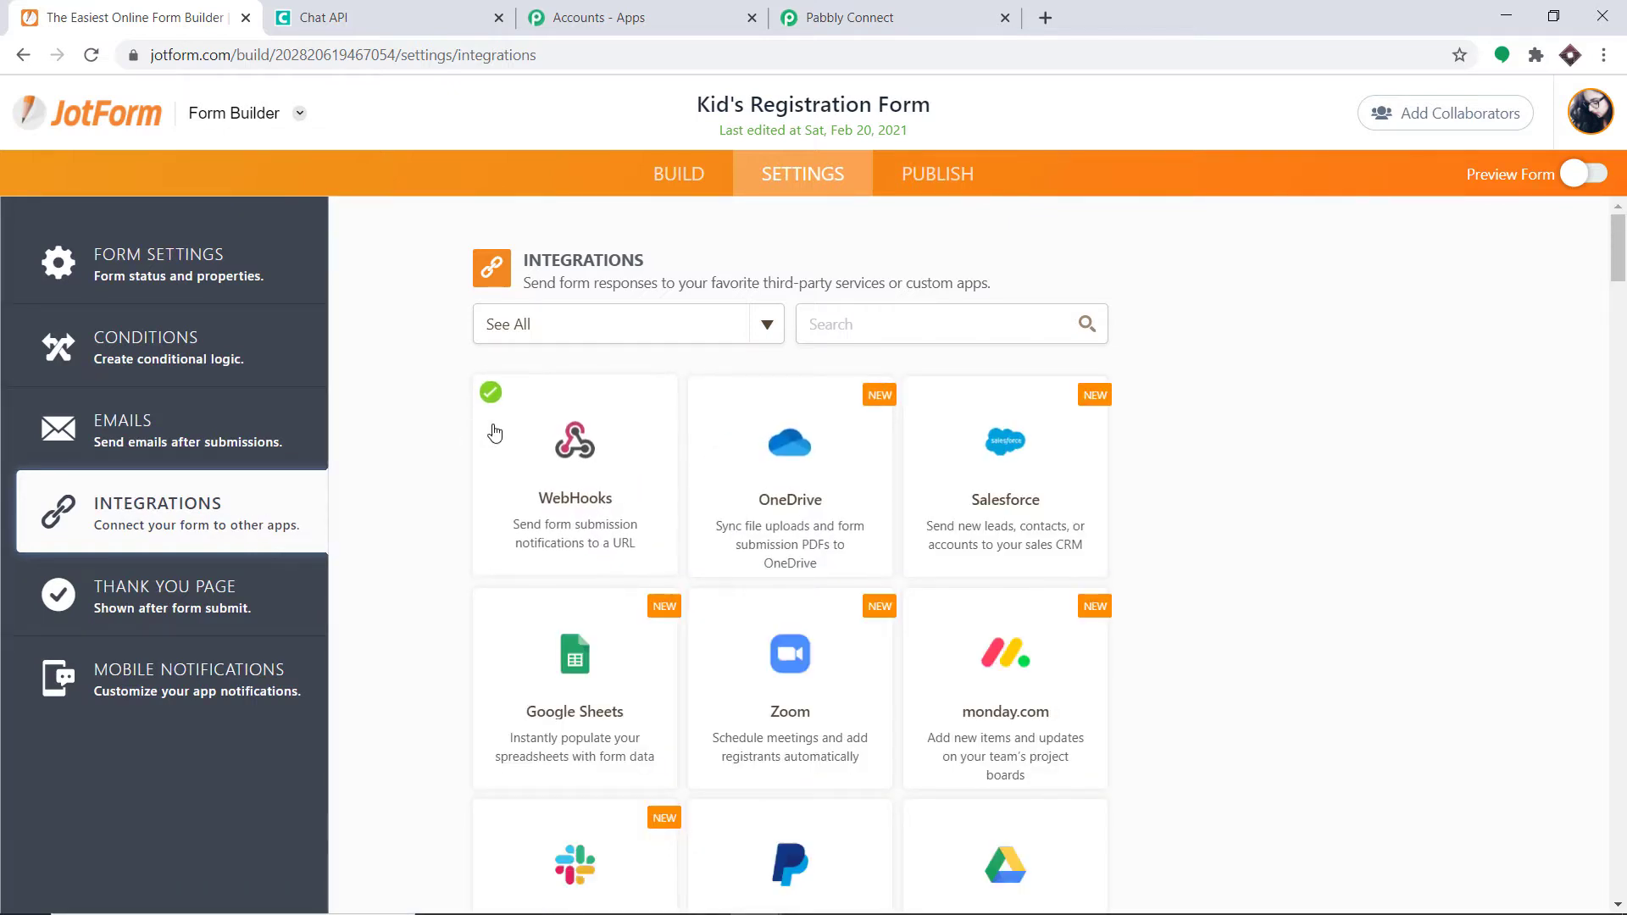
Remove the existing WebHooks integration from Kid's Registration Form.
click(591, 443)
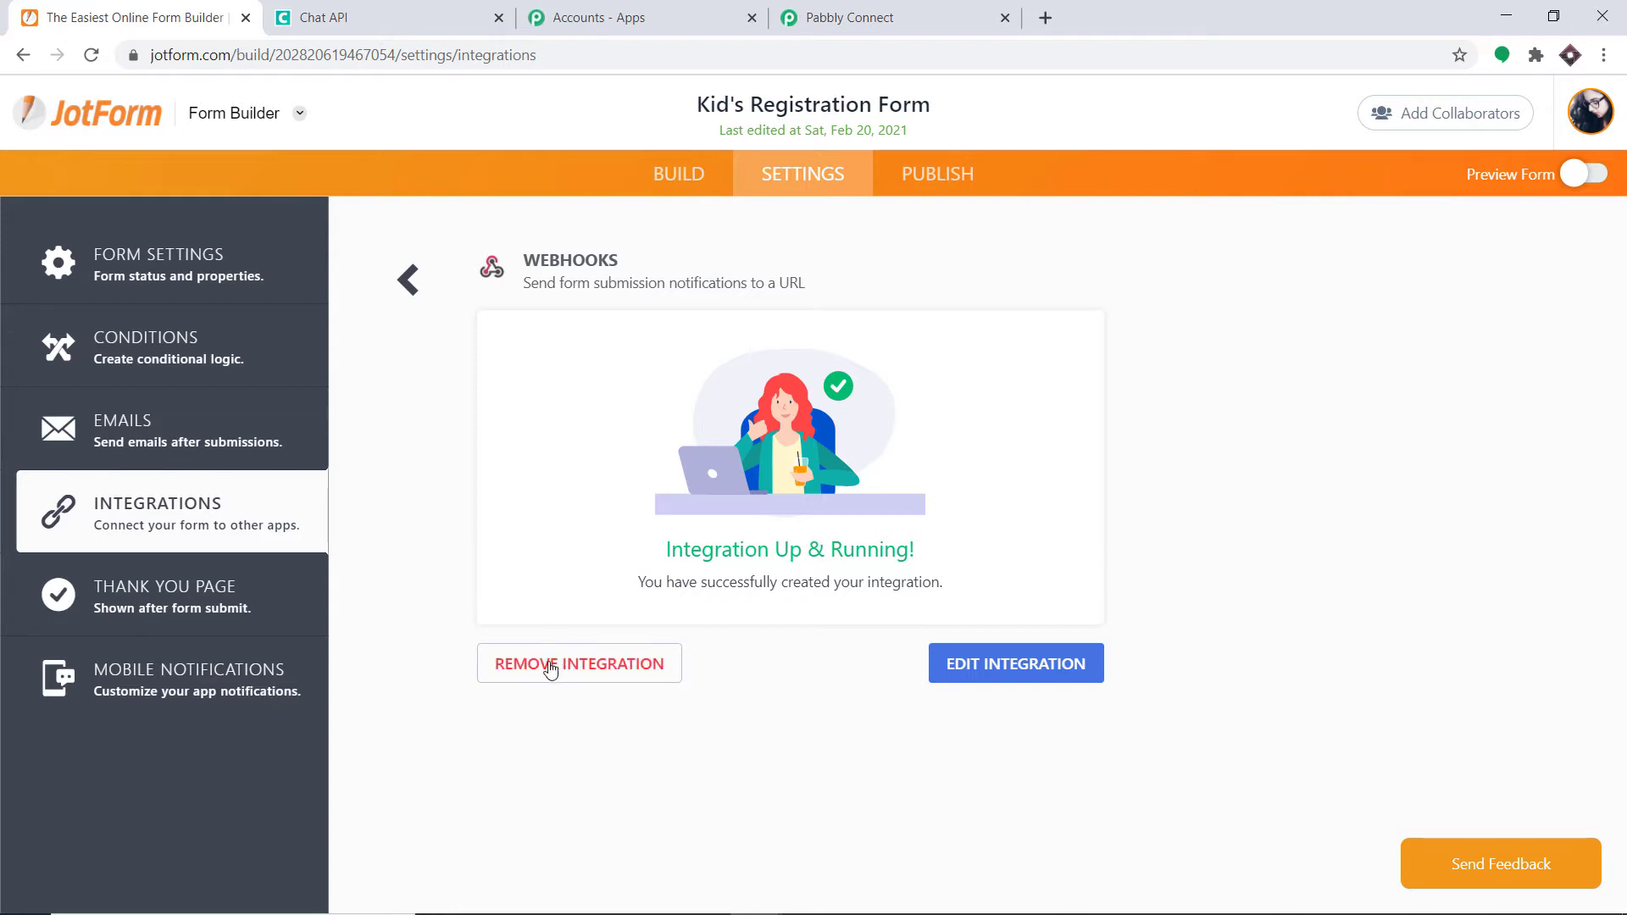
click(608, 669)
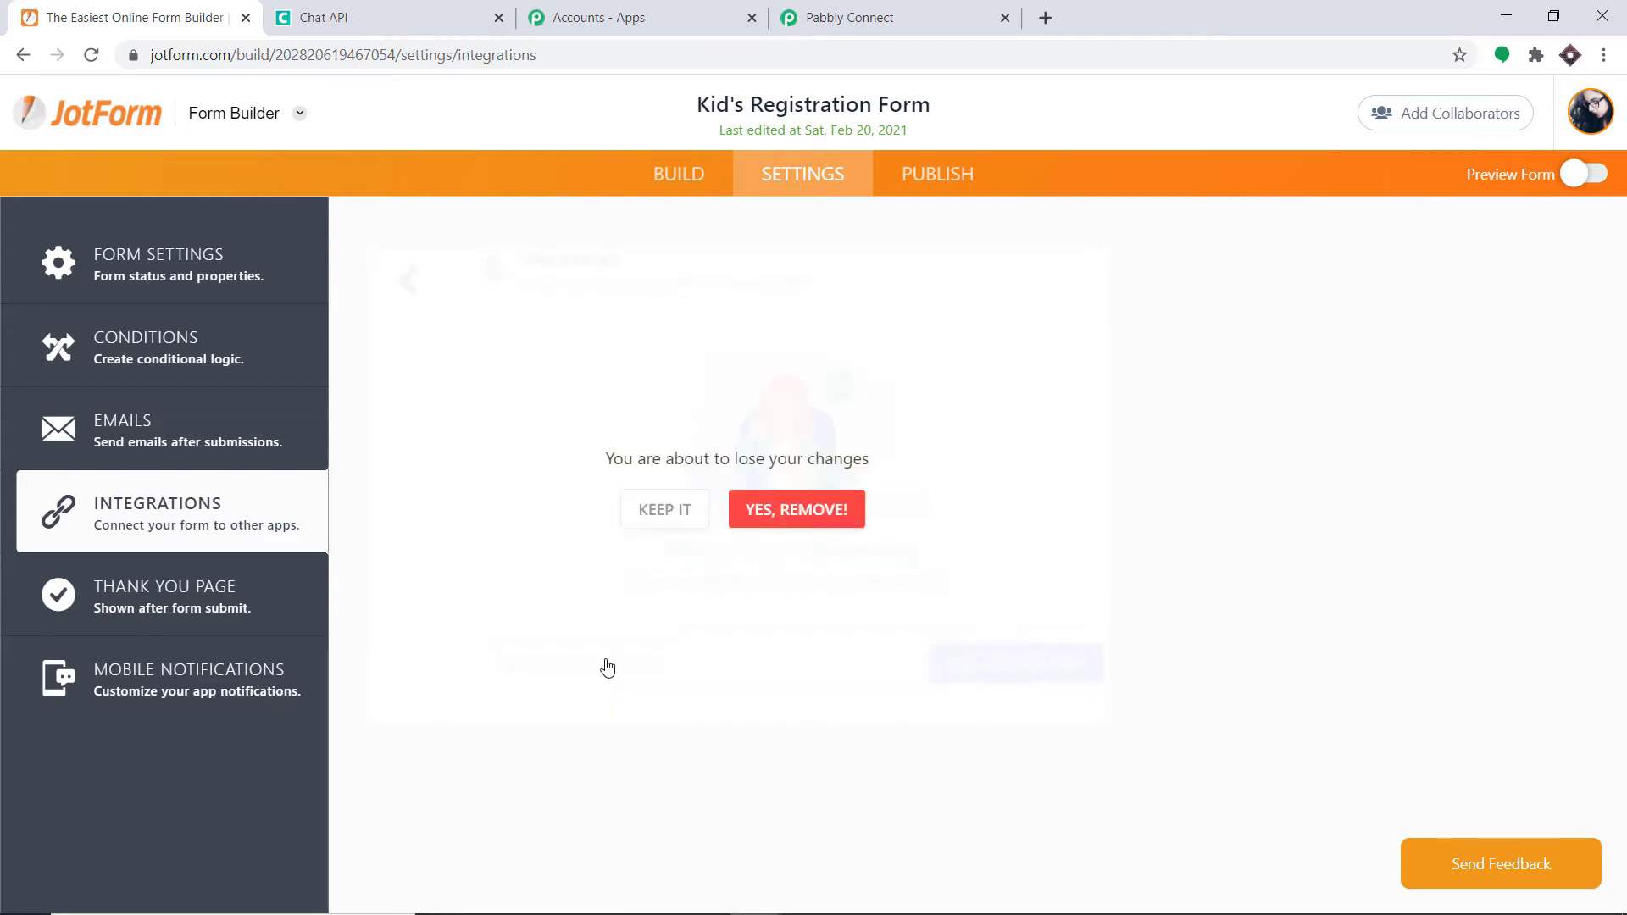
click(830, 509)
click(829, 319)
text(webh)
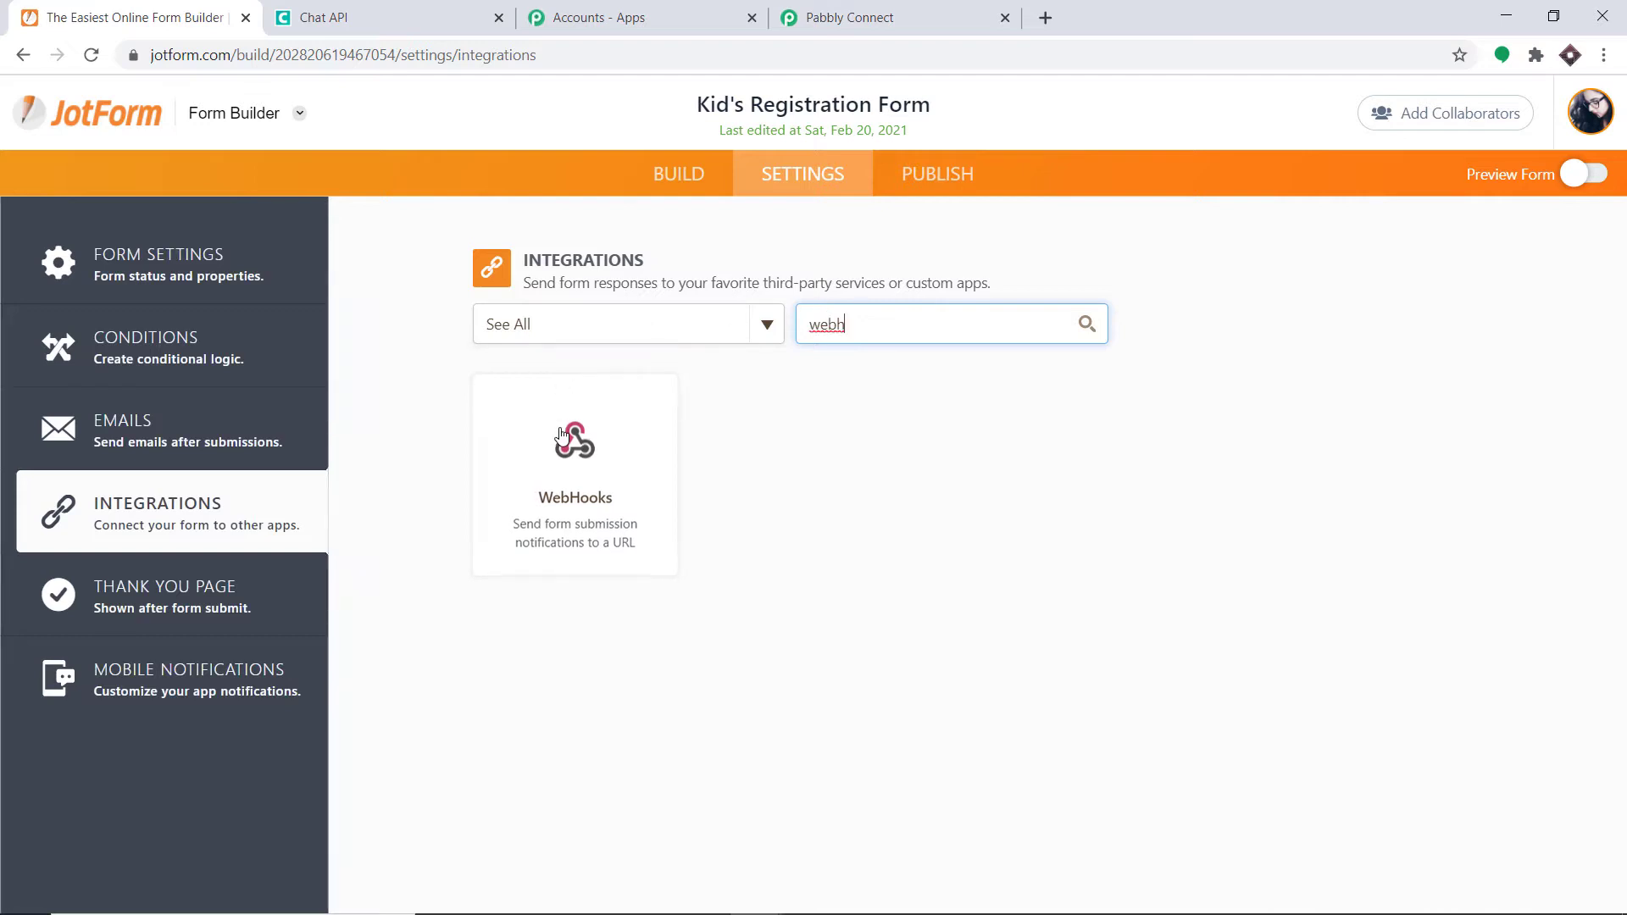
click(581, 533)
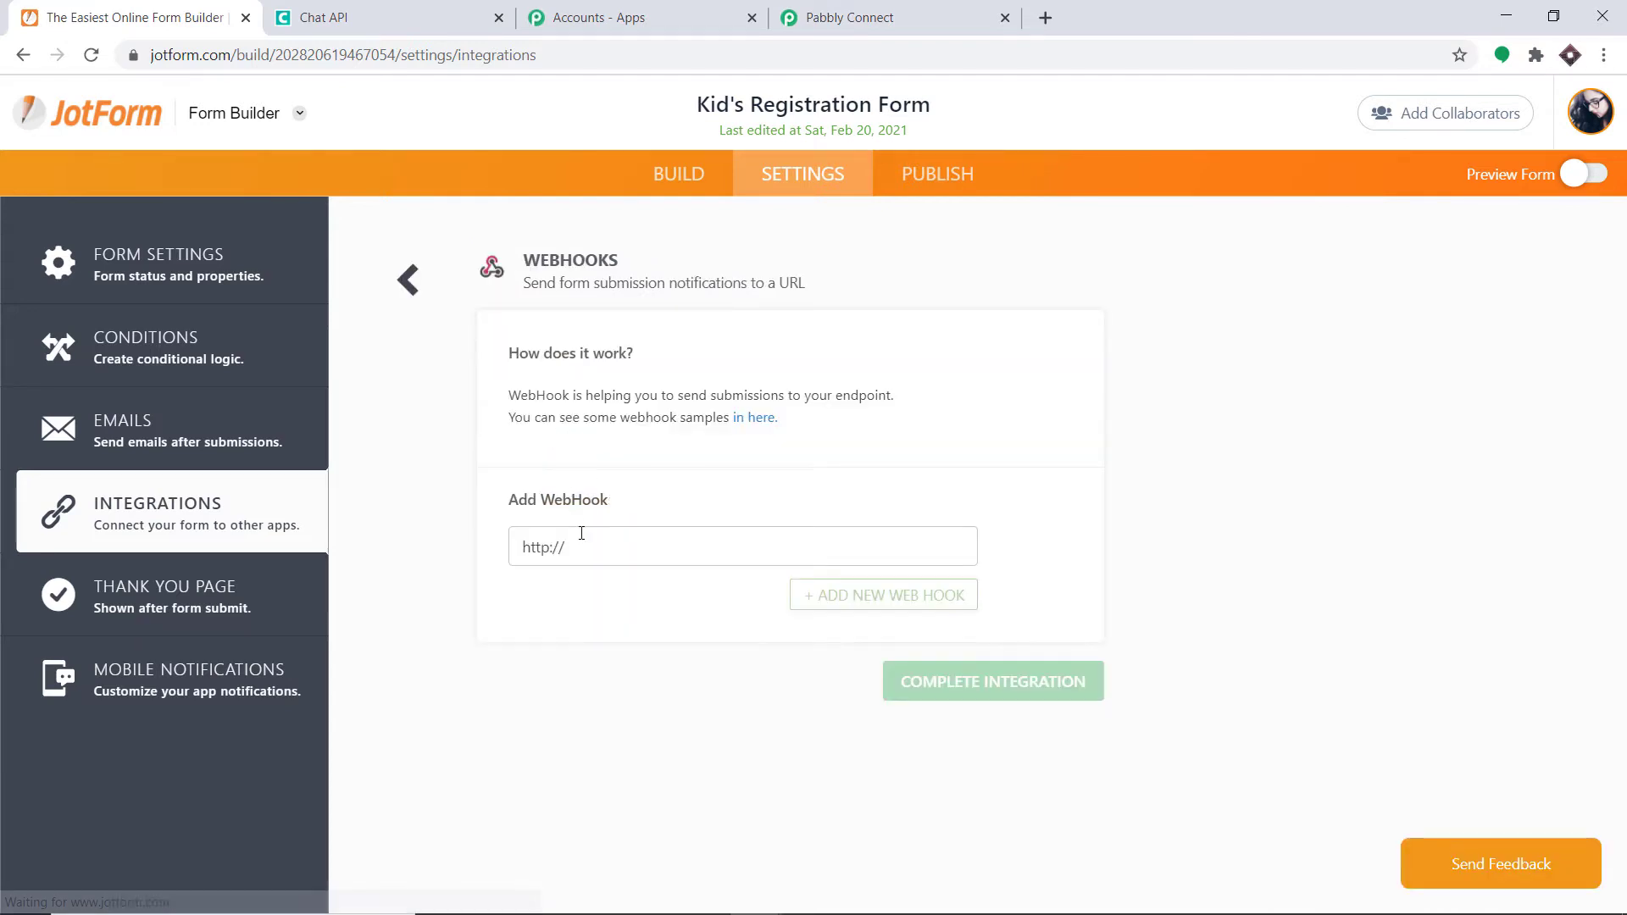
drag(581, 544, 402, 546)
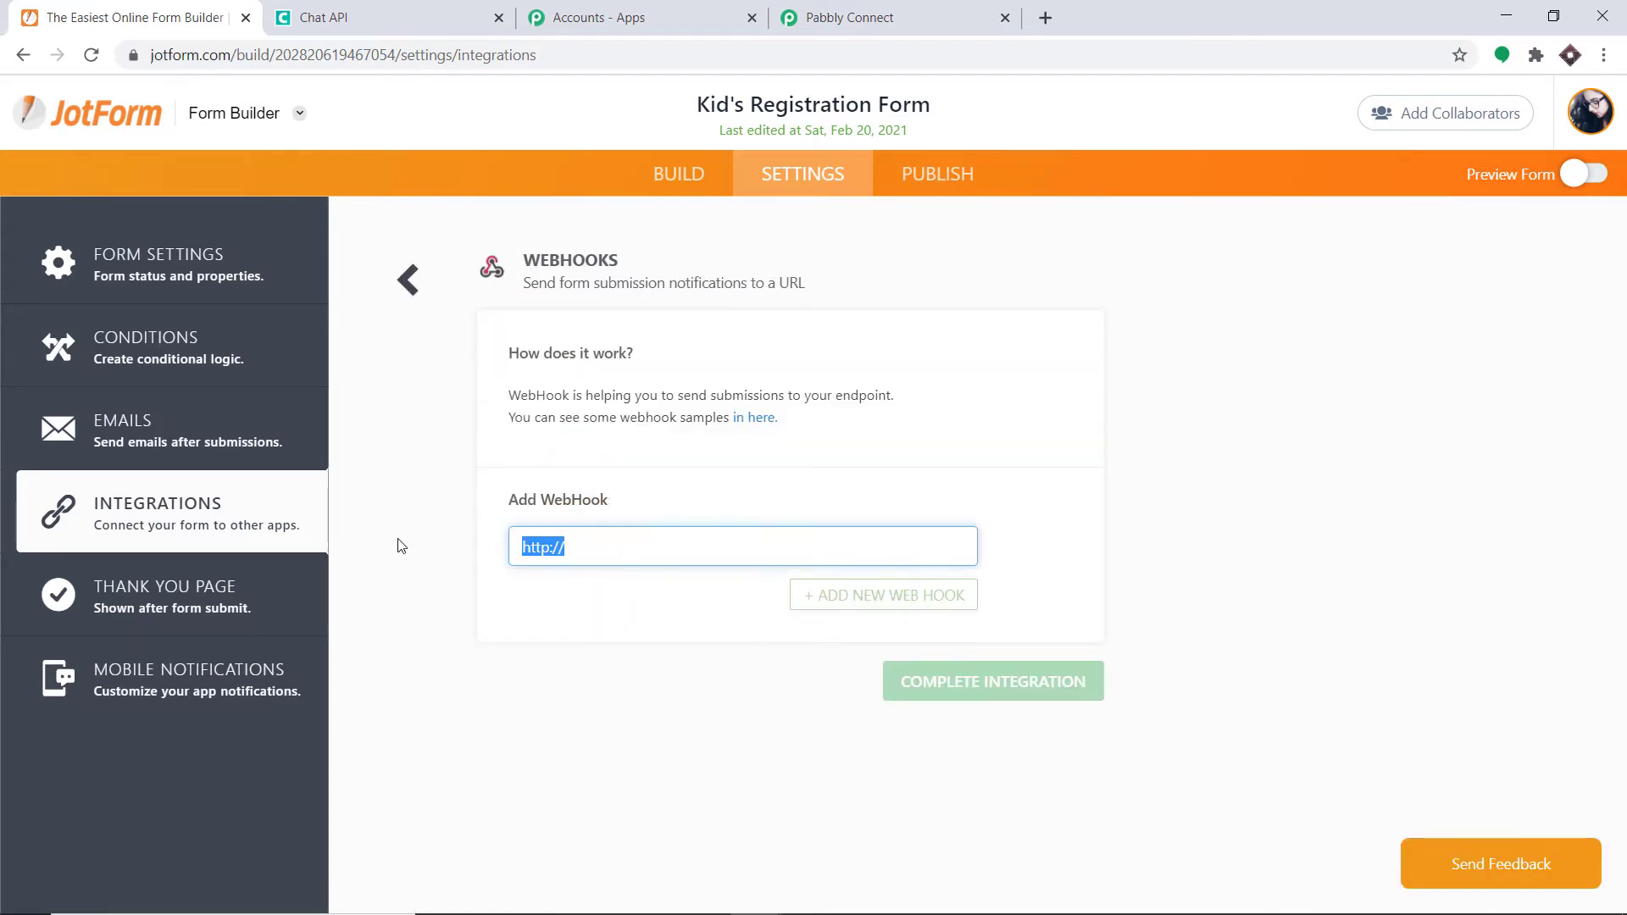
key(BackSpace)
Copy the webhook URL from the Pabbly Connect trigger and paste it into JotForm's Add WebHook field.
click(865, 32)
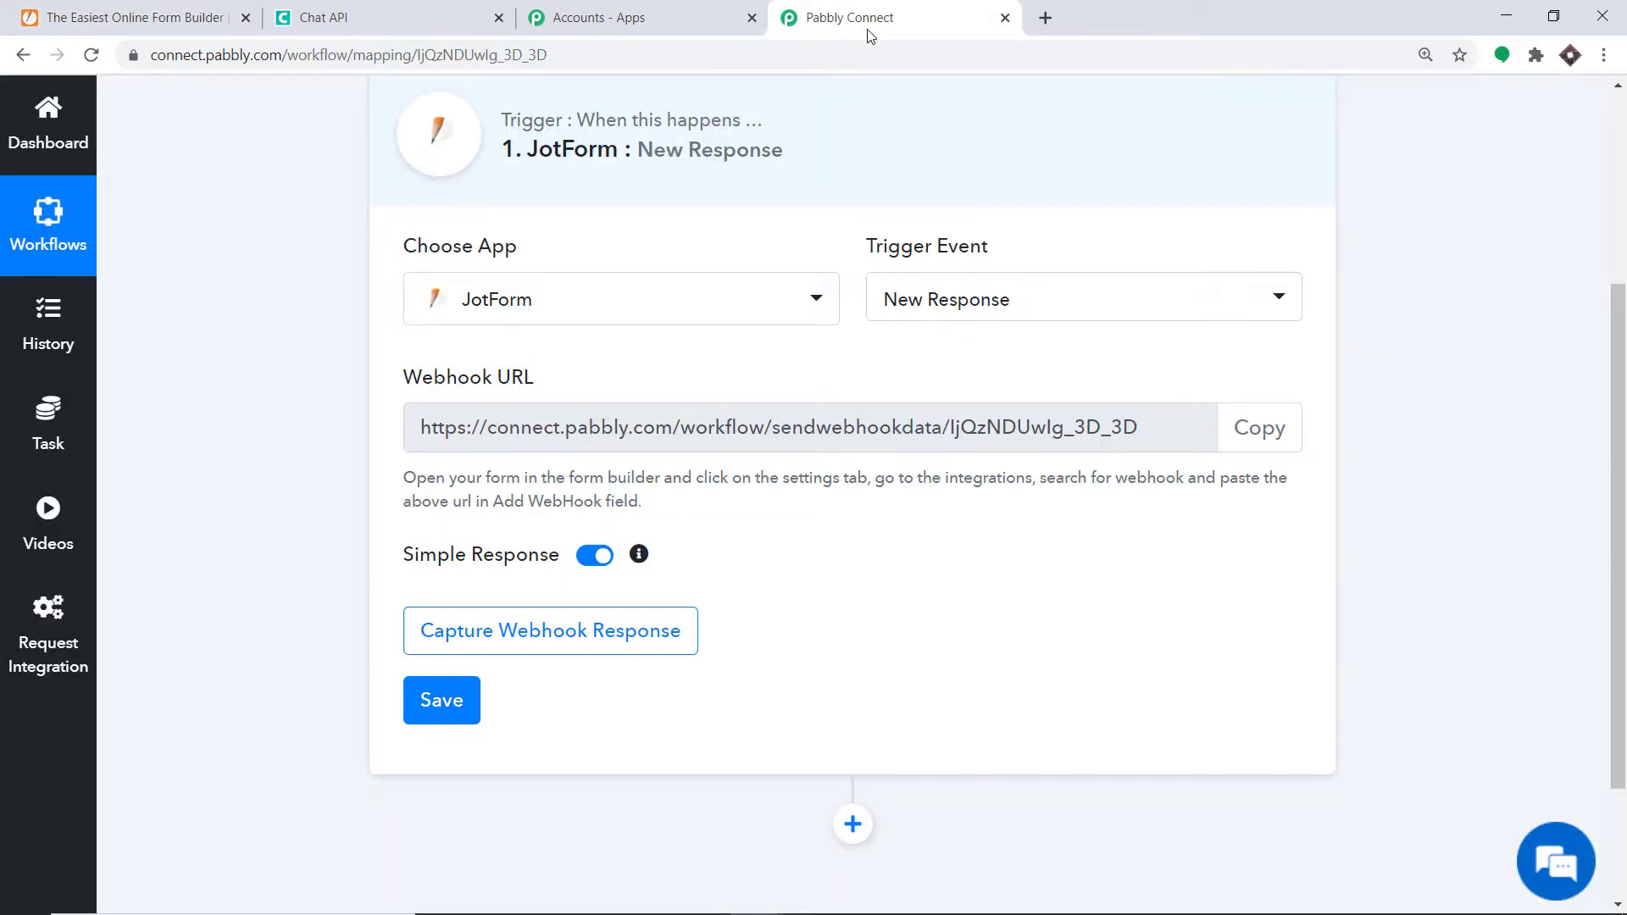
click(1240, 422)
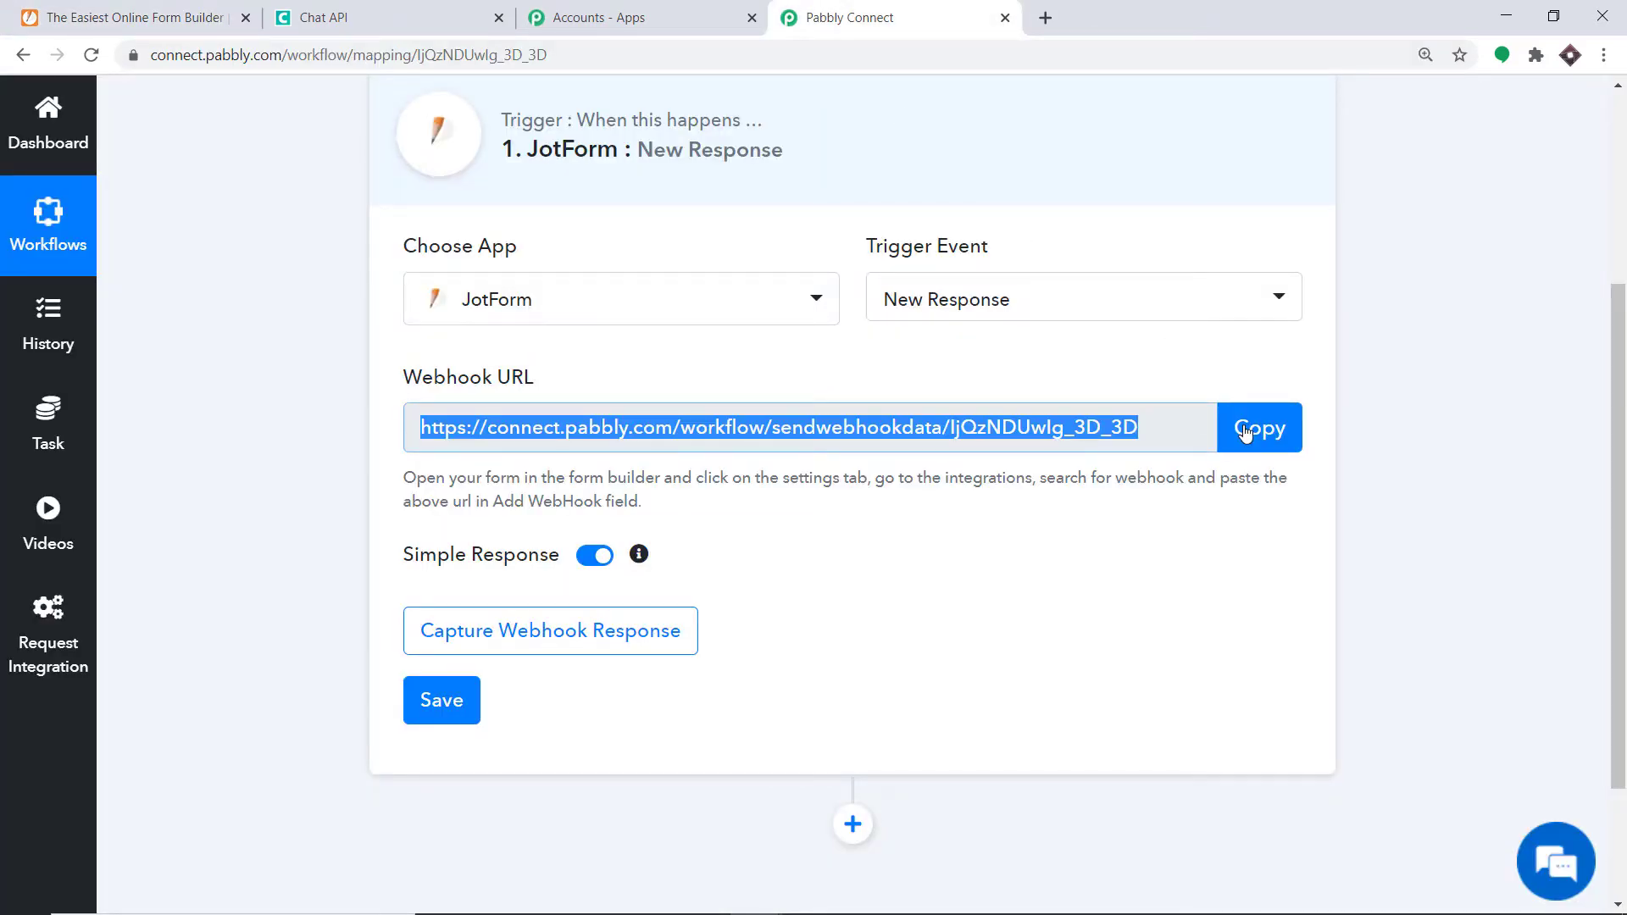
click(178, 17)
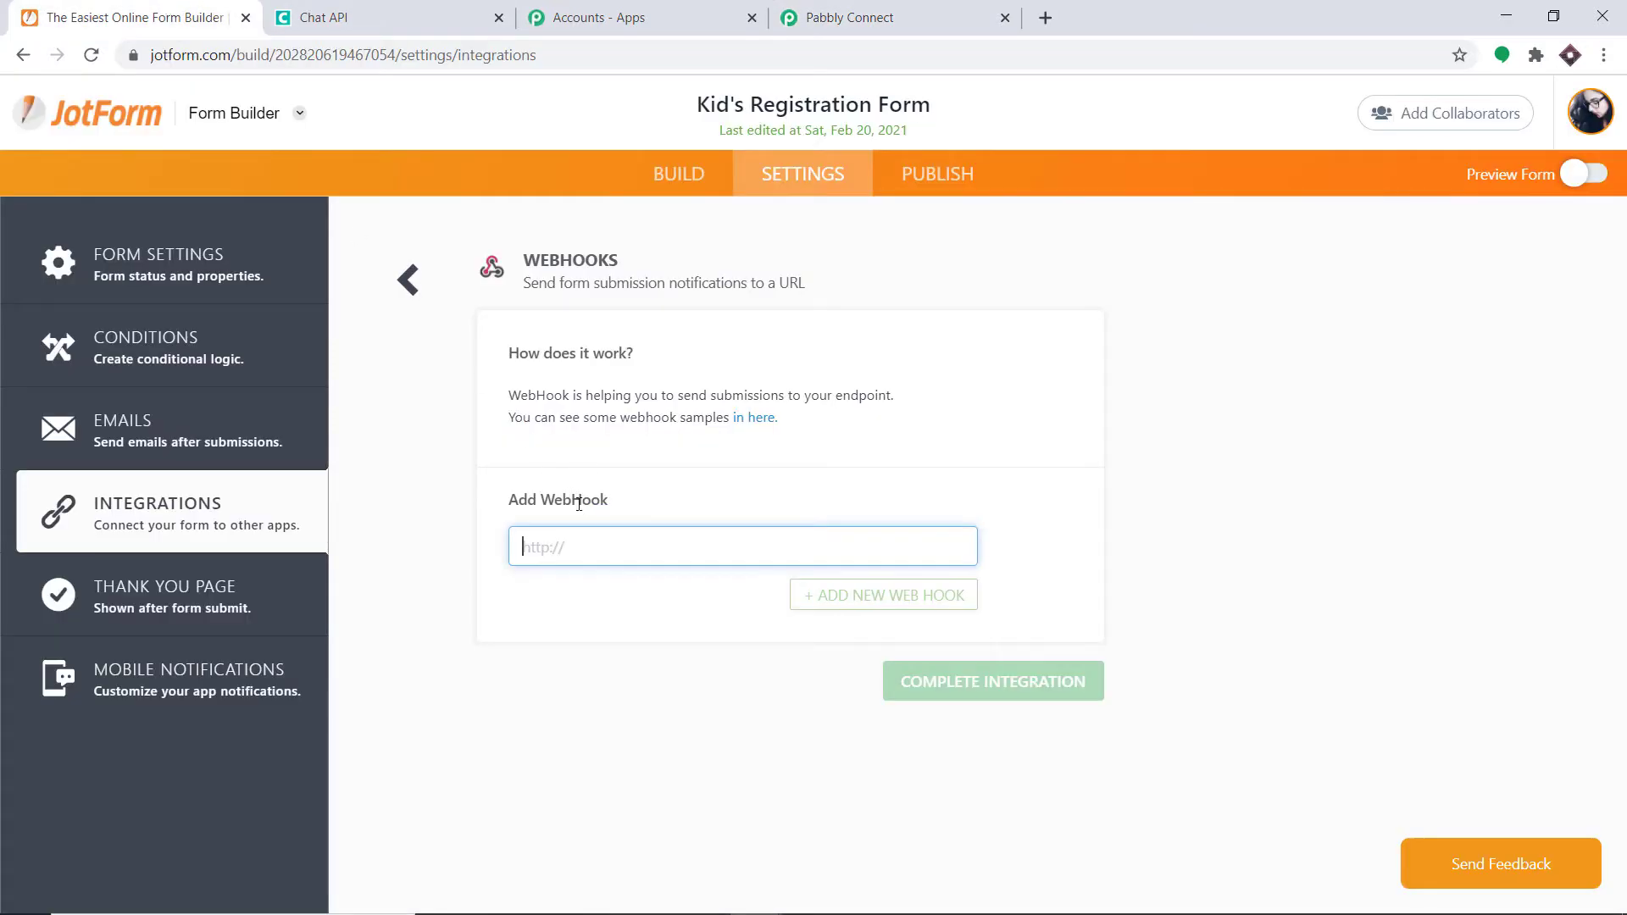
click(573, 542)
right_click(573, 545)
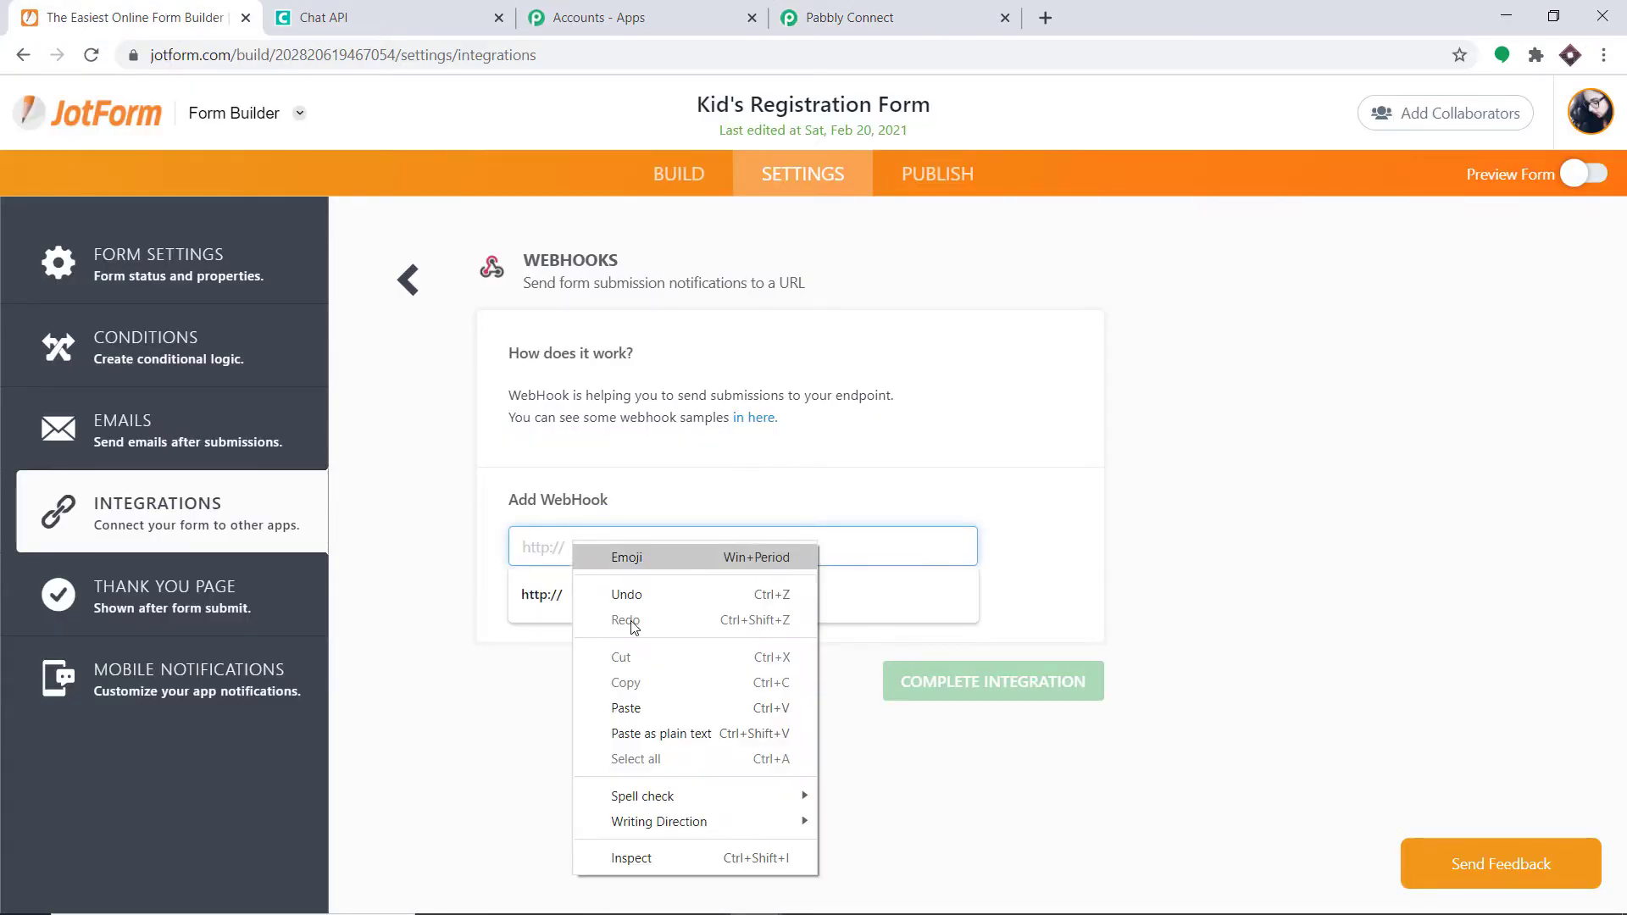
click(645, 709)
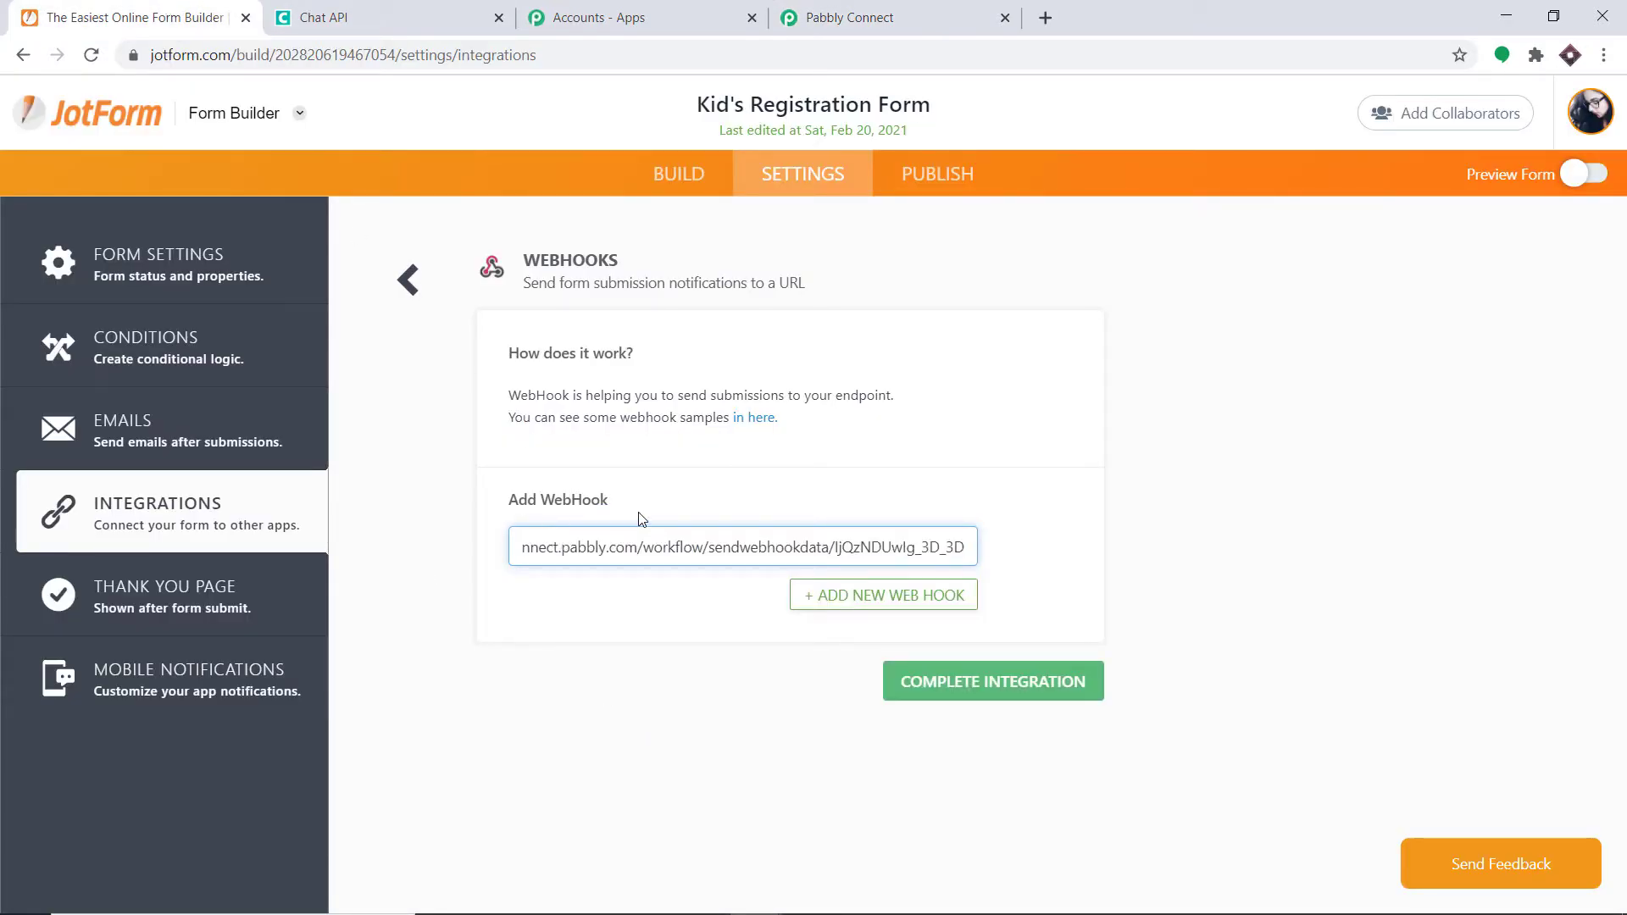
Complete the WebHooks integration with only the pasted Pabbly URL, discarding any extra blank webhook entry.
click(896, 600)
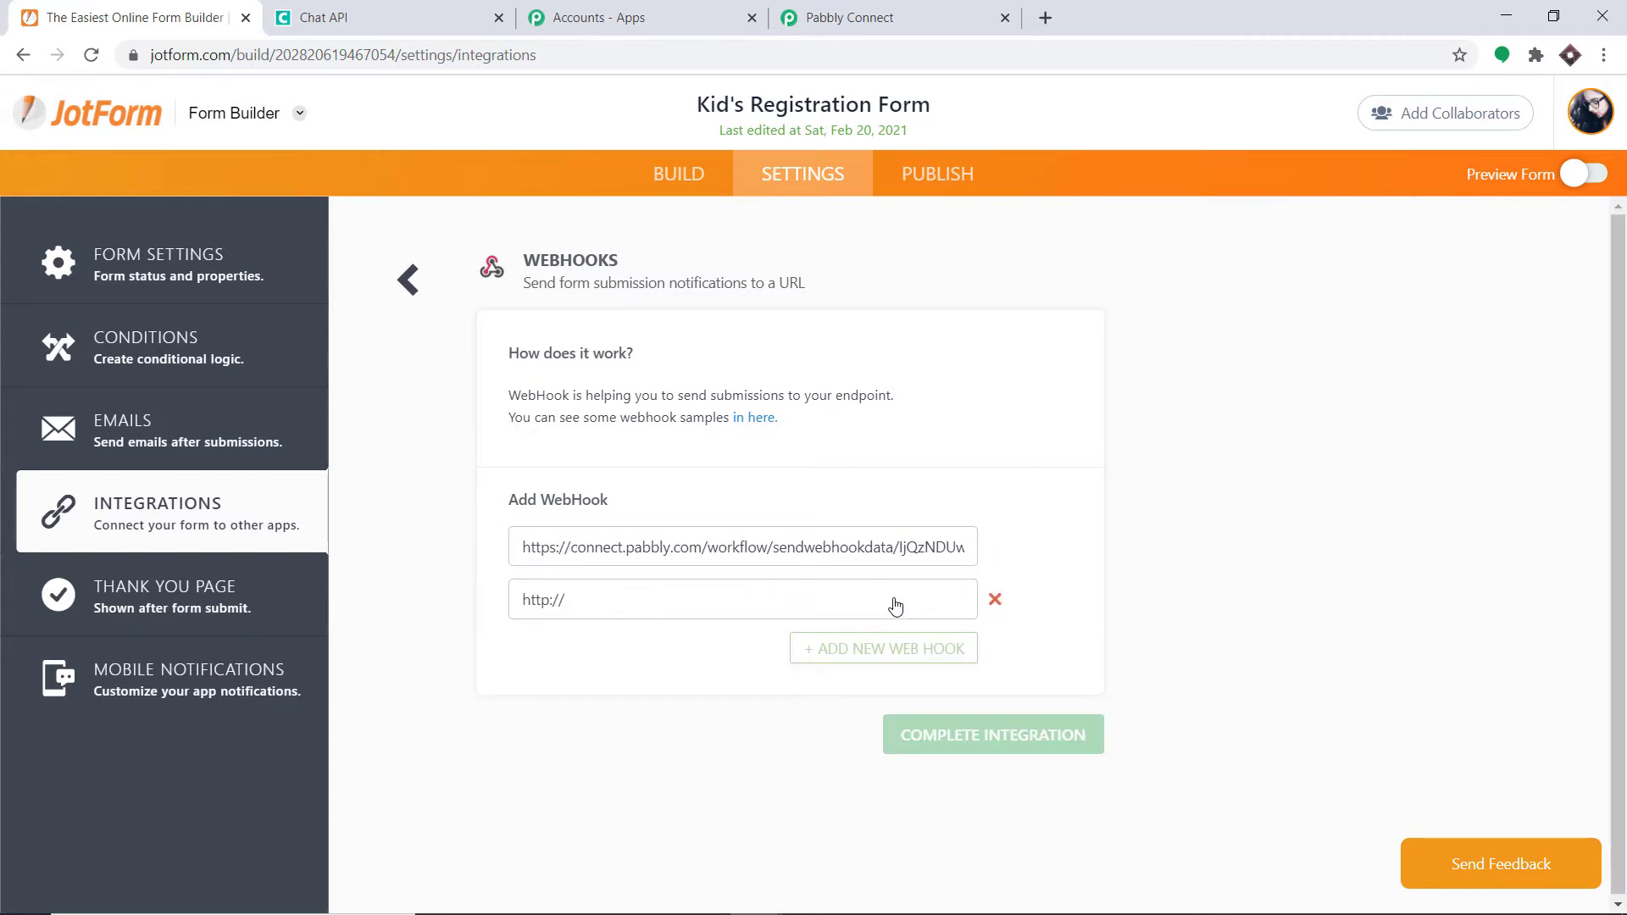
click(993, 604)
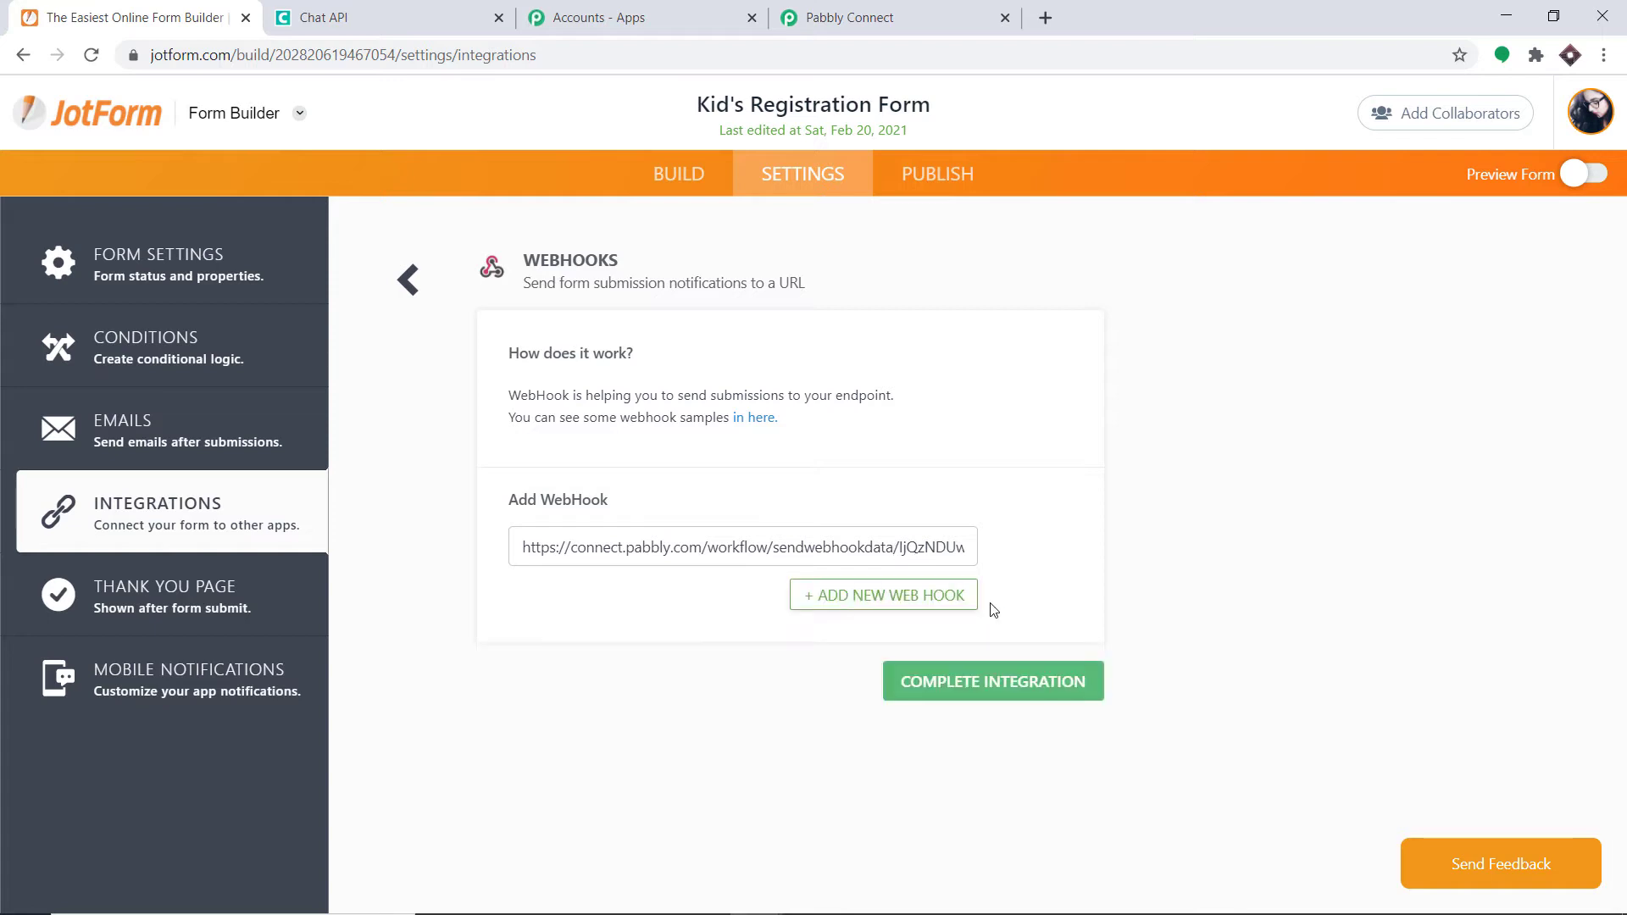
click(1020, 695)
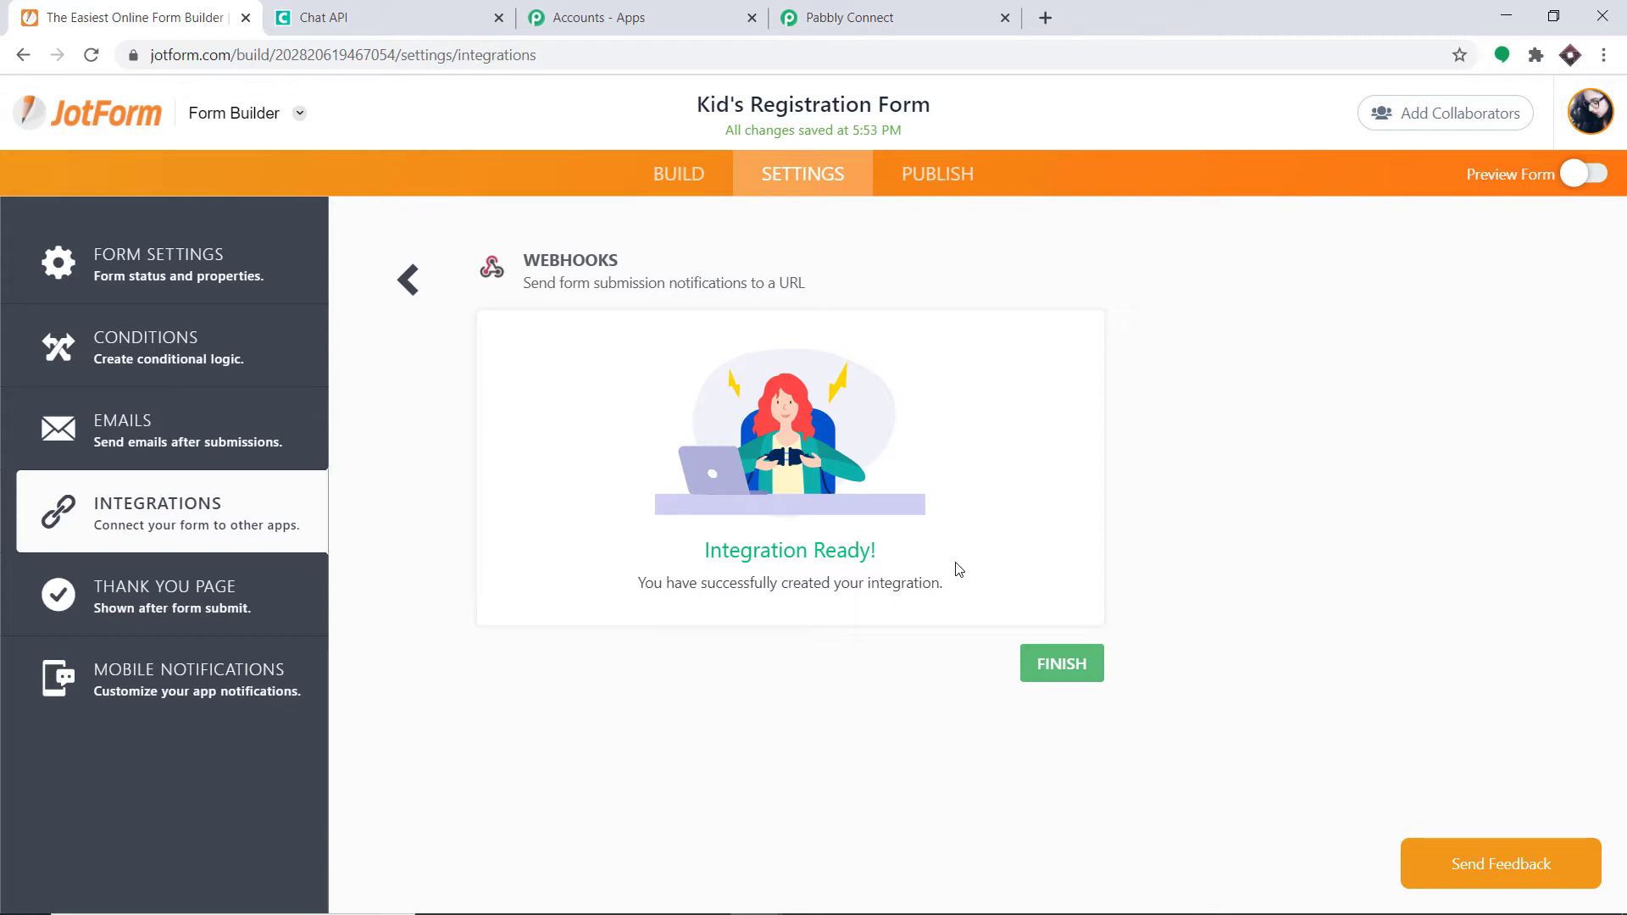
Open the publishing options of Kid's Registration Form, showing its direct share link.
click(912, 172)
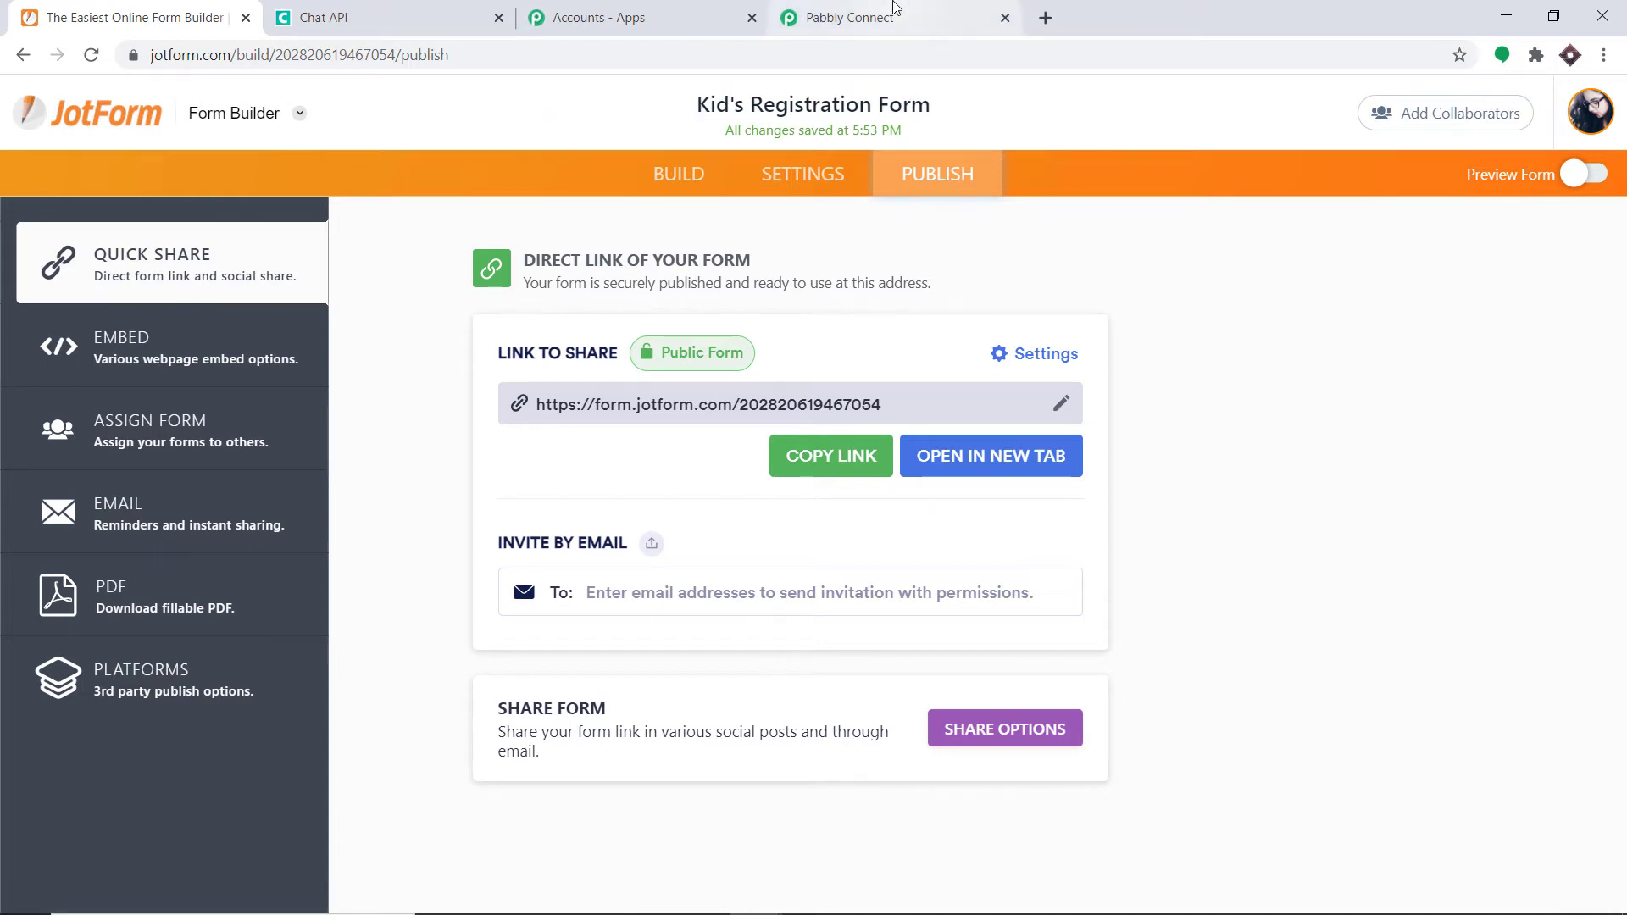
click(861, 19)
click(102, 10)
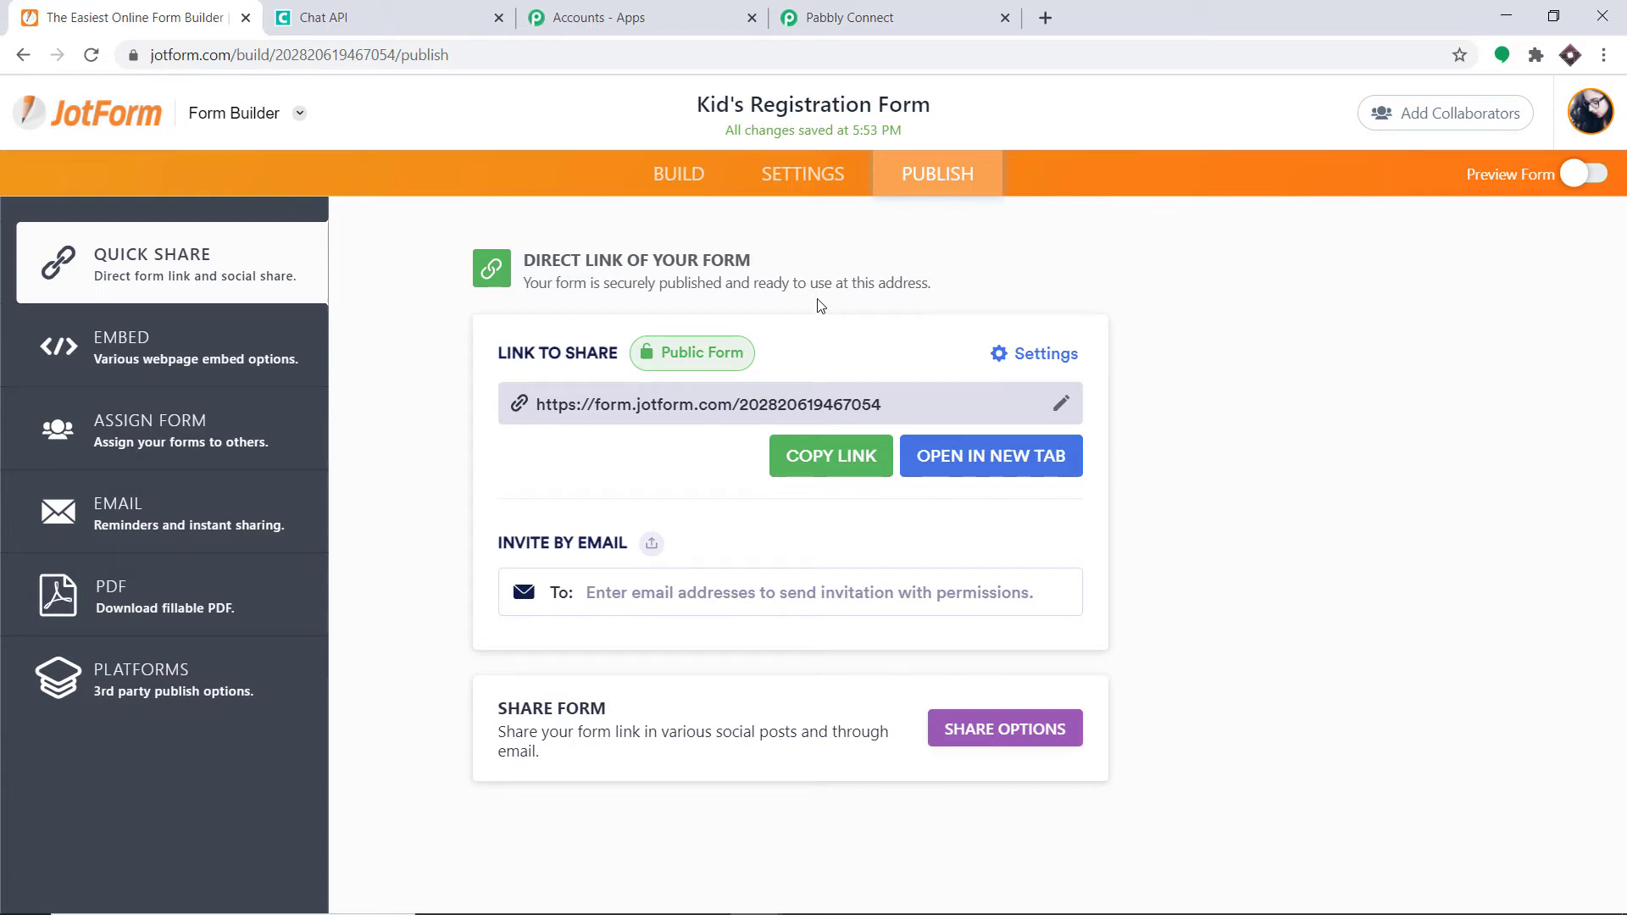
Switch to Pabbly Connect and start capturing the webhook response for the JotForm New Response trigger.
click(890, 17)
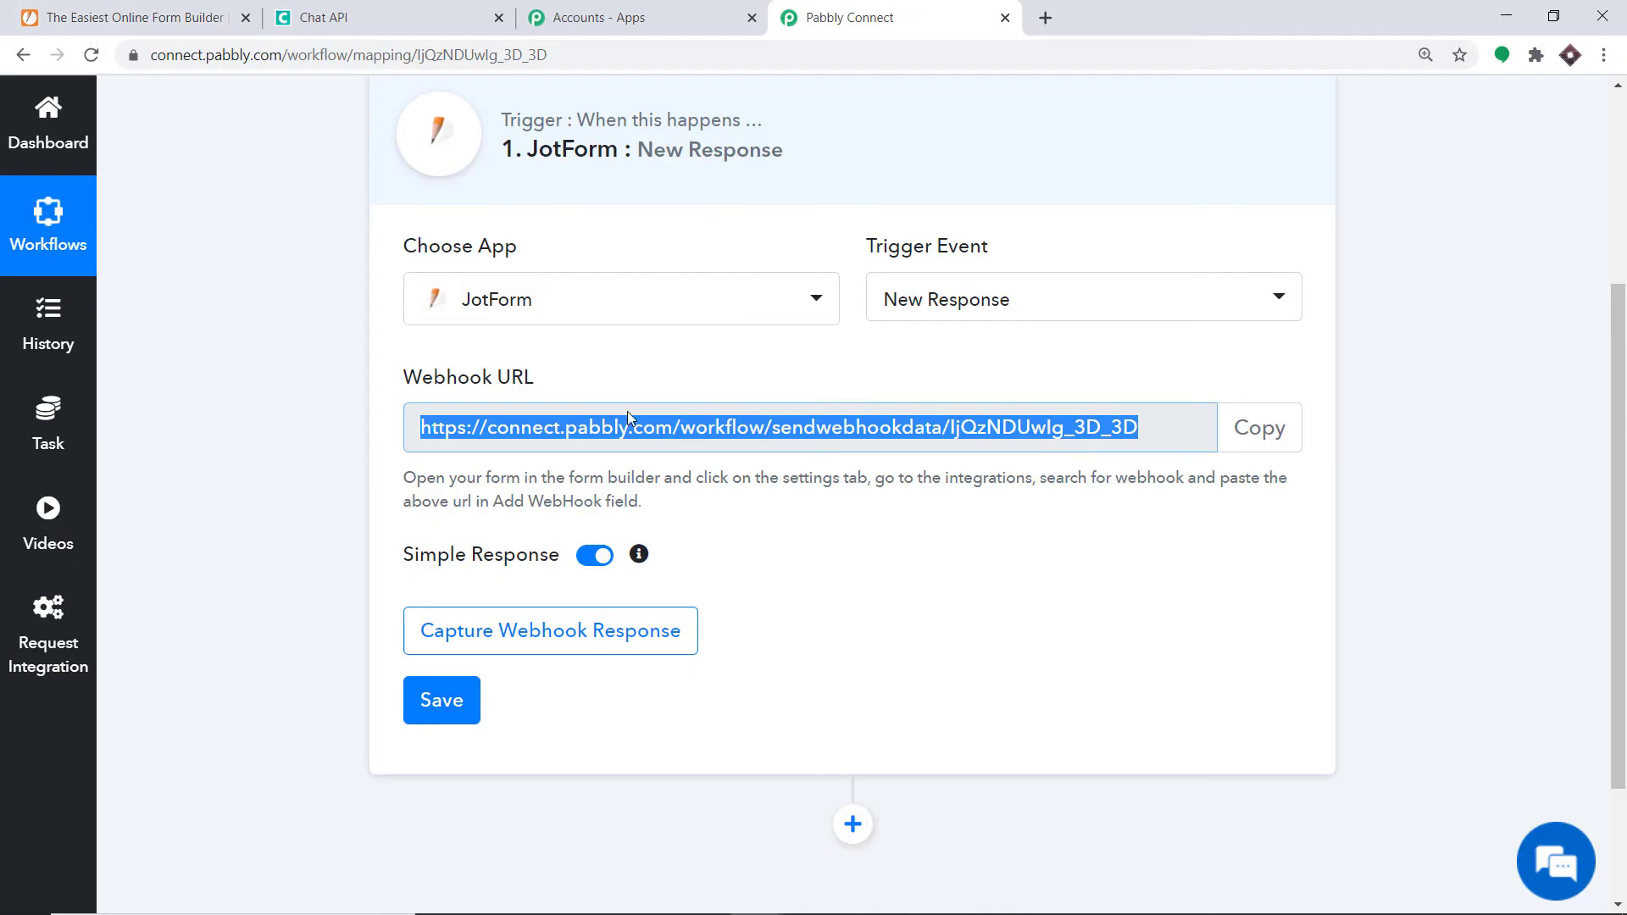
click(573, 631)
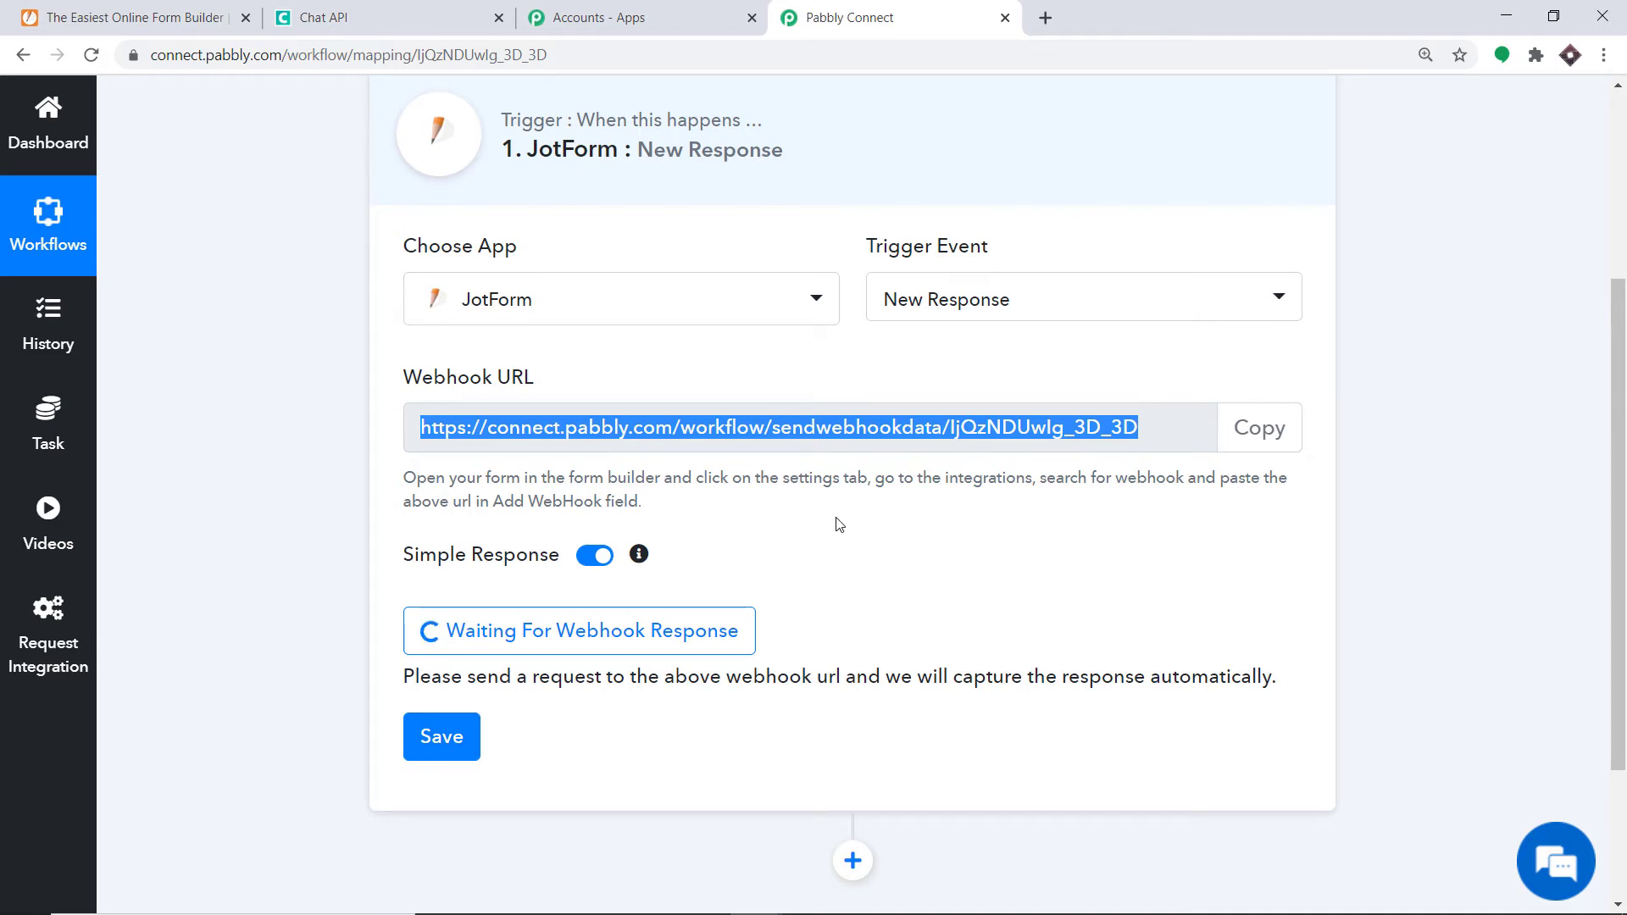
Copy the share link of Kid's Registration Form from JotForm and open the form in a new browser tab.
click(204, 9)
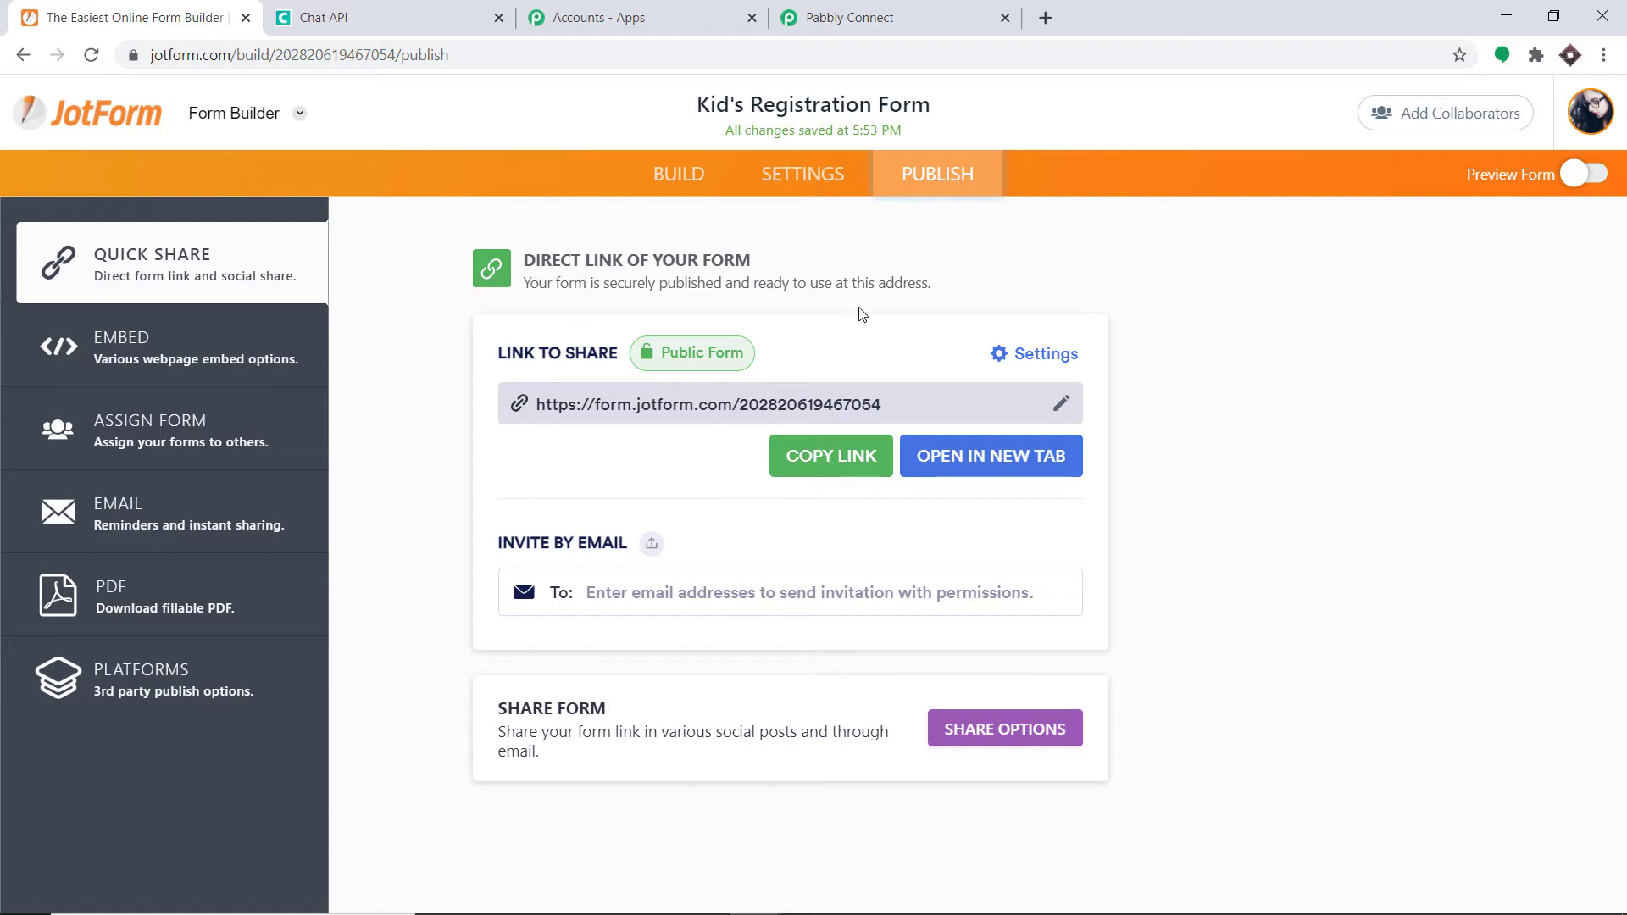
click(824, 469)
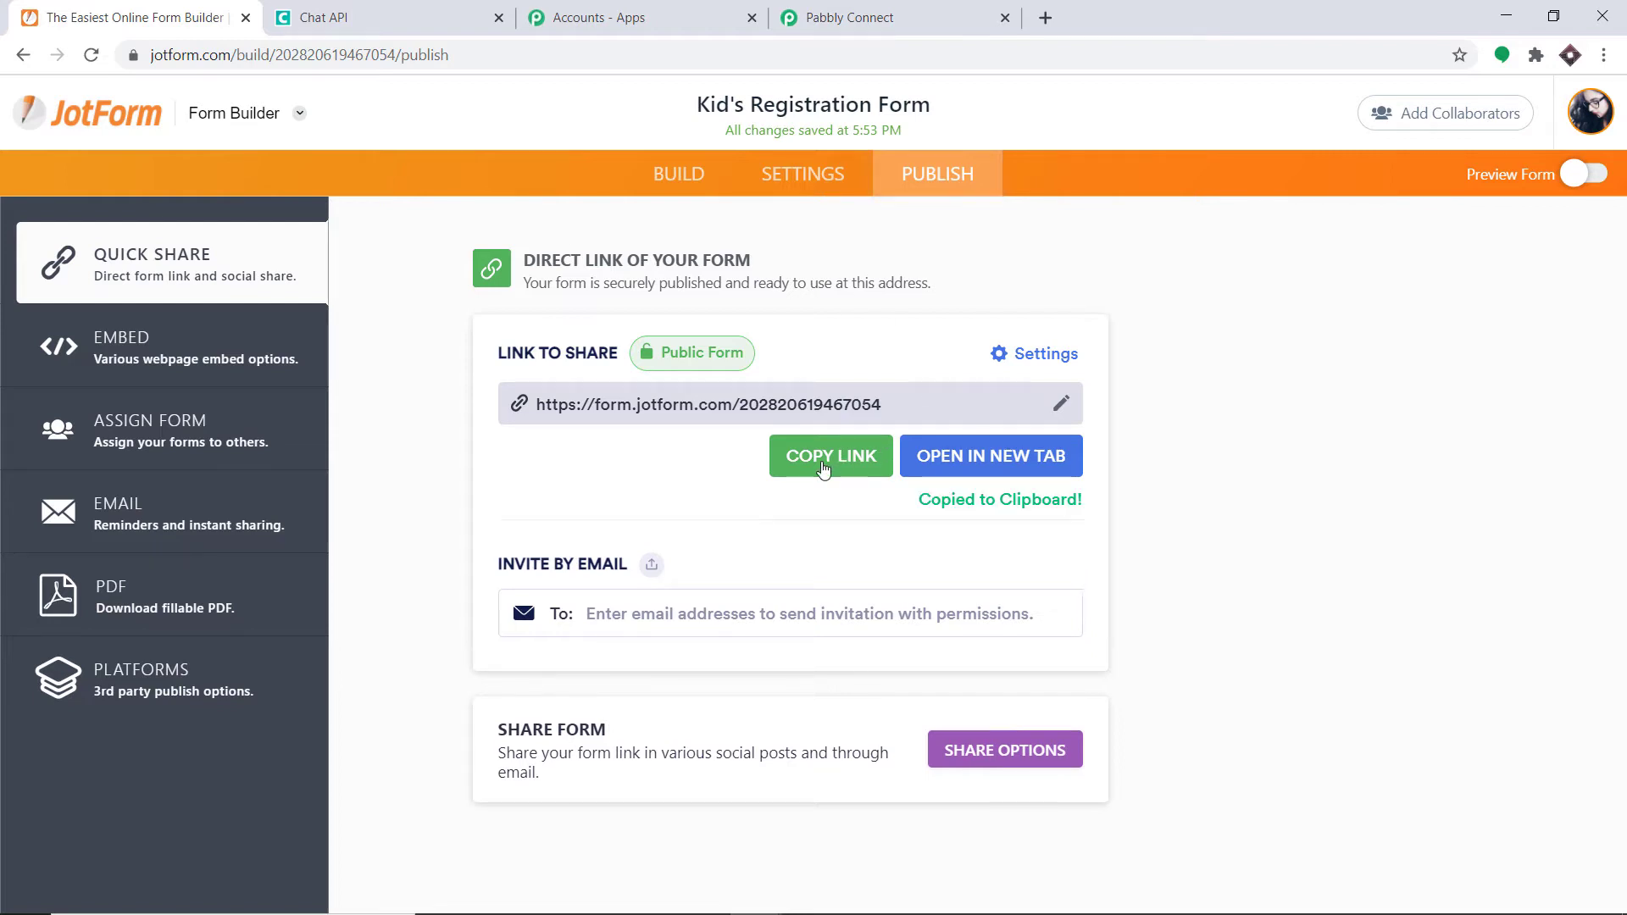
click(1051, 18)
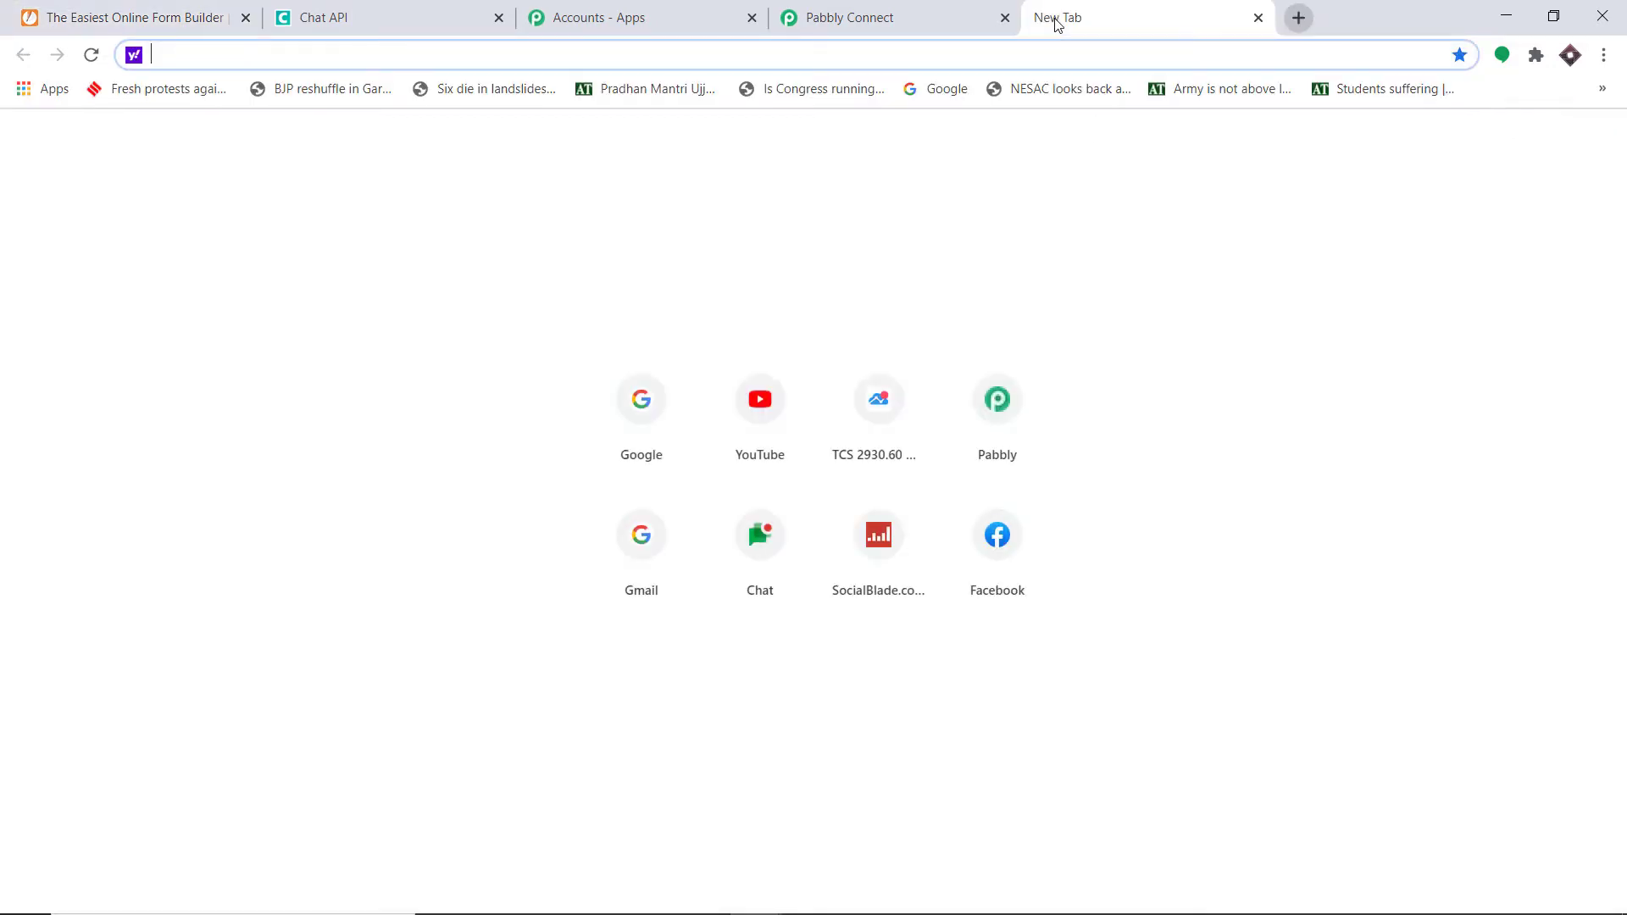
key(ctrl+v)
key(Return)
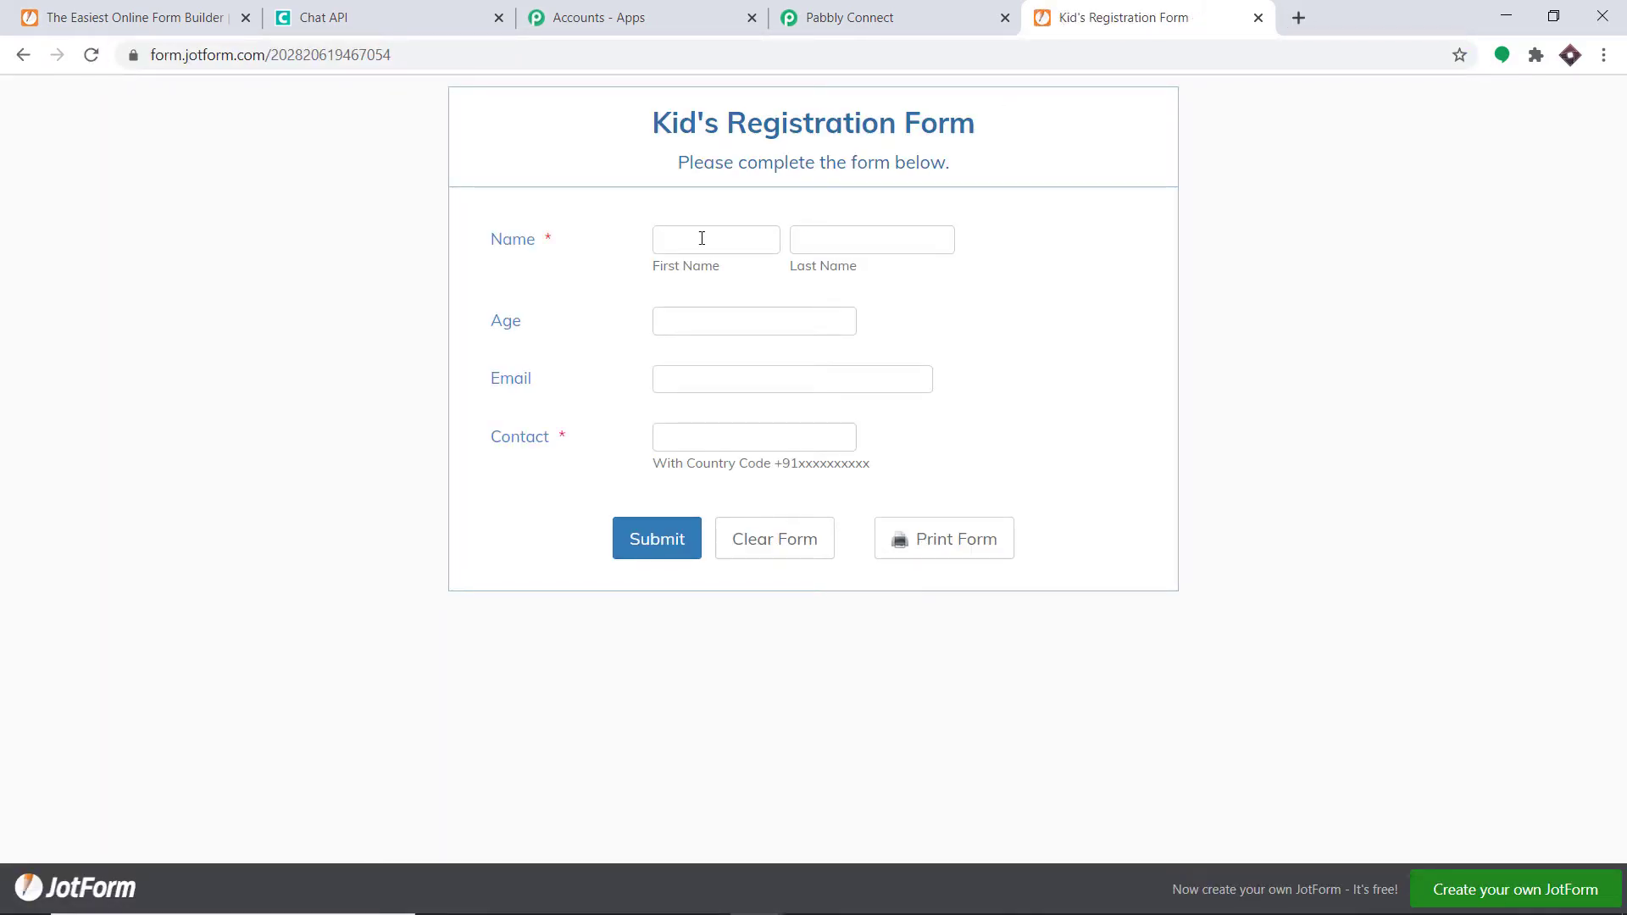
Fill in the child's name and e-mail from a saved autofill entry and set Age to 13.
click(669, 242)
click(686, 286)
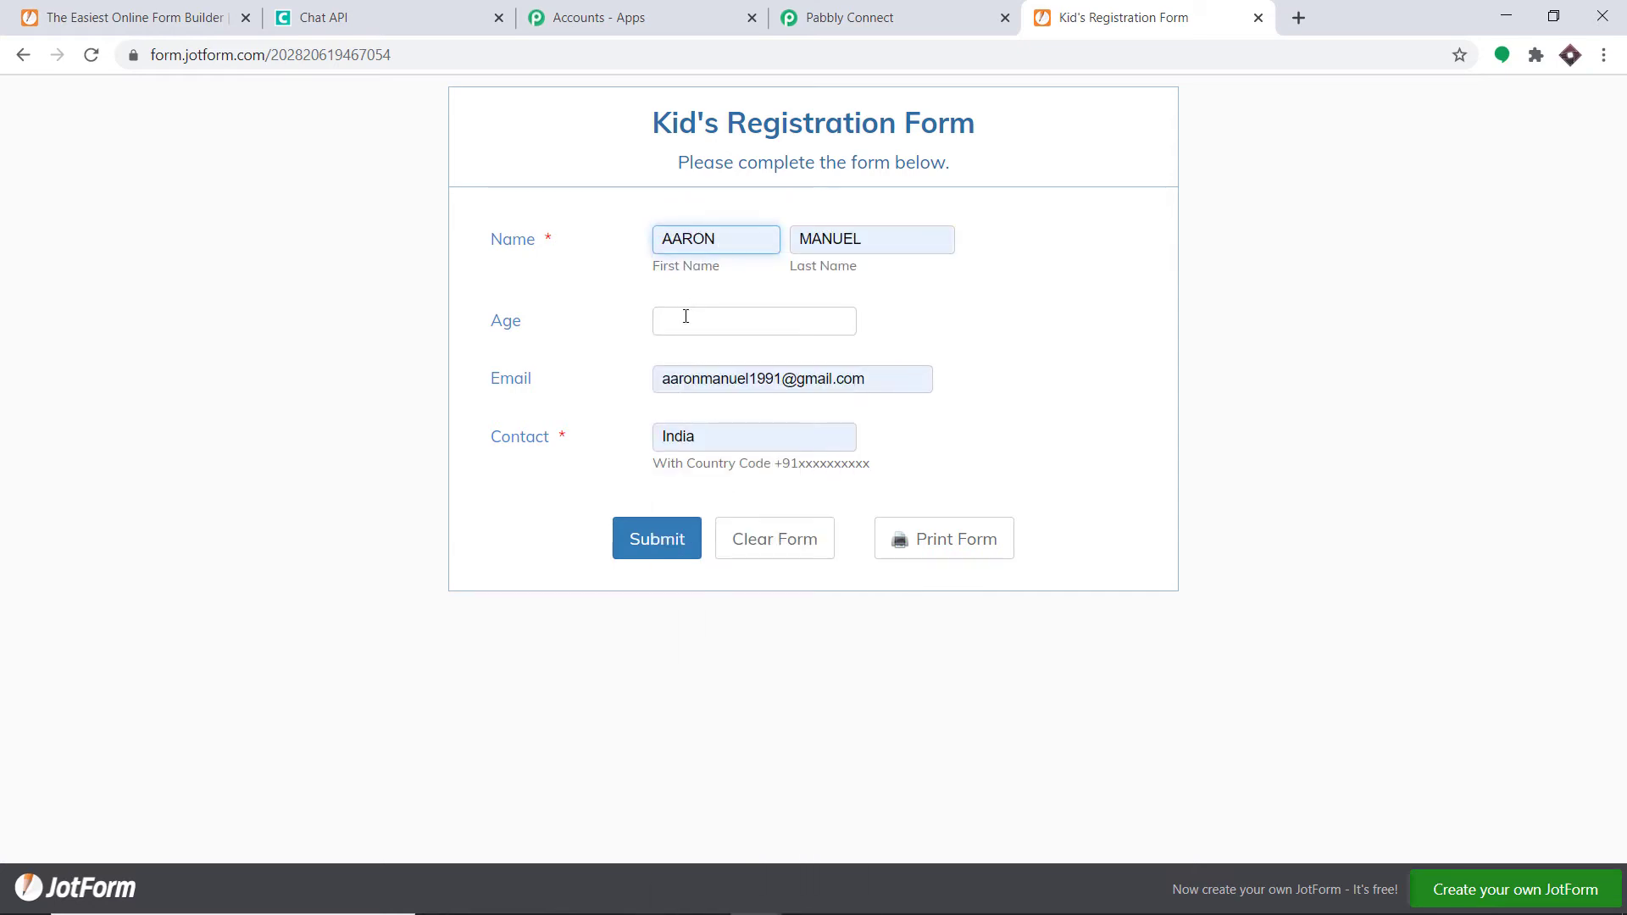
click(686, 317)
text(13)
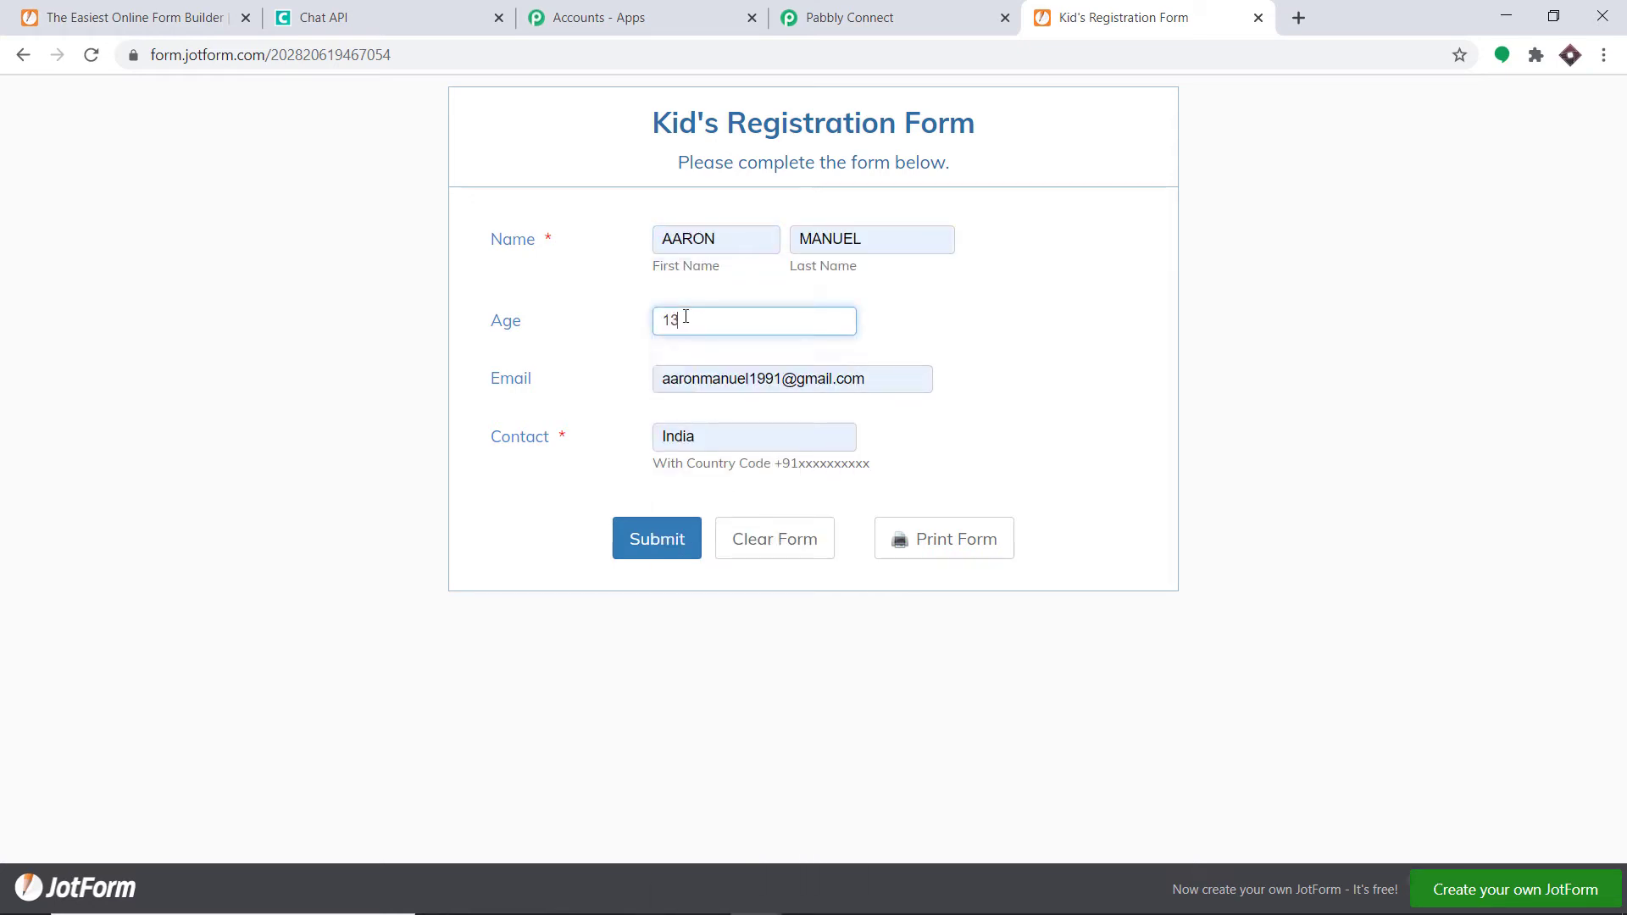
click(1040, 295)
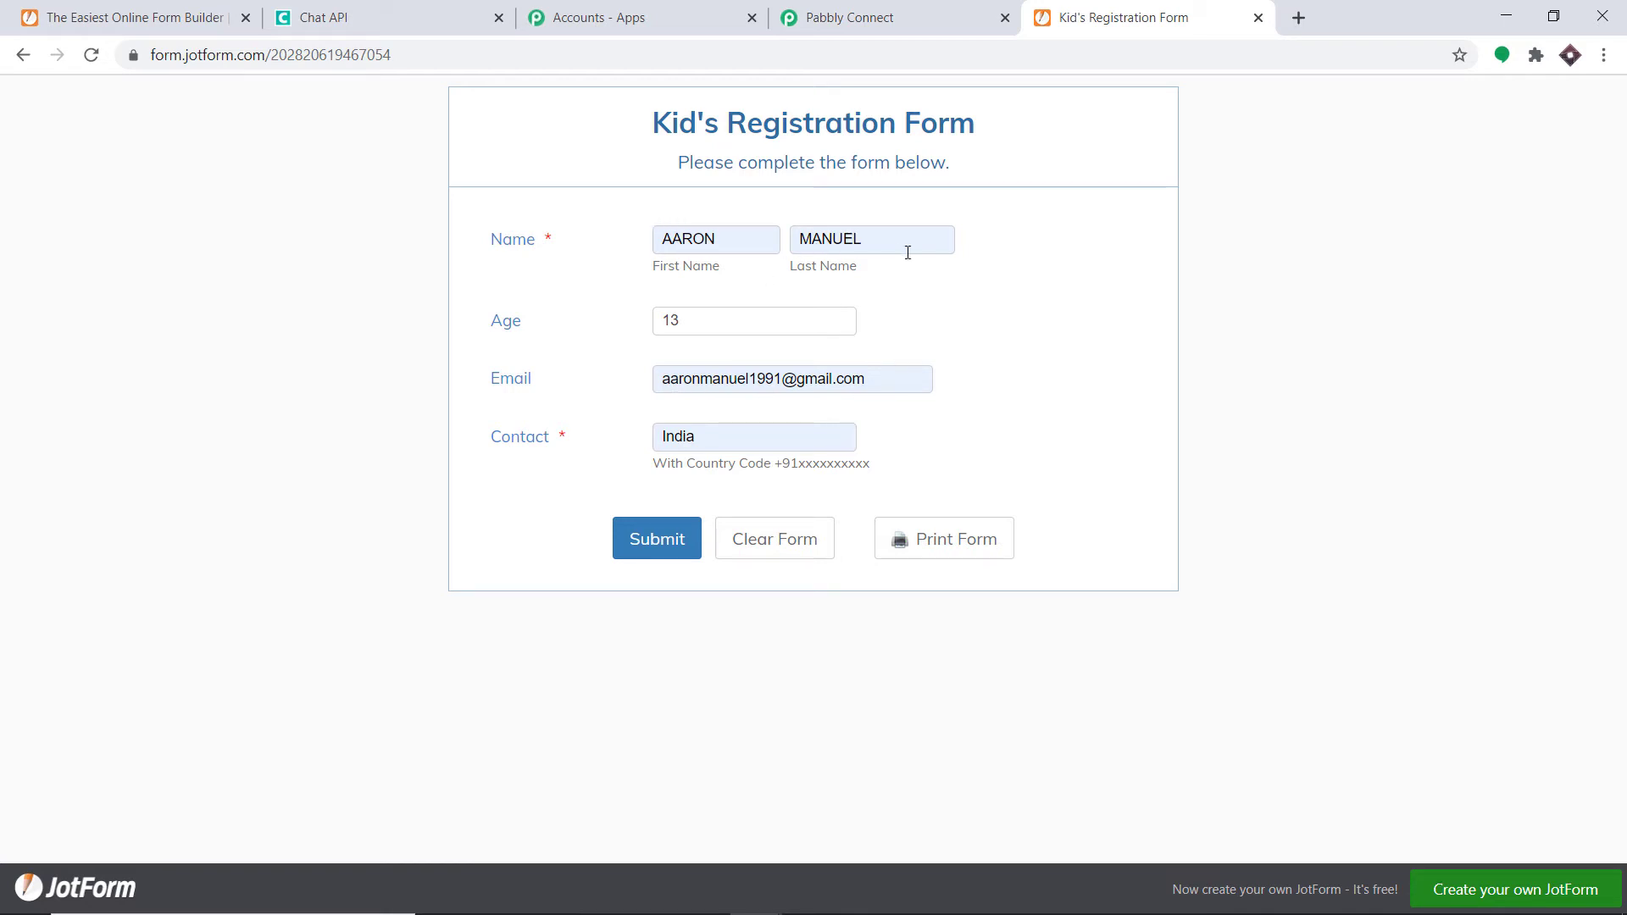
Replace the Contact entry with the phone number including country code and submit the registration form.
click(710, 436)
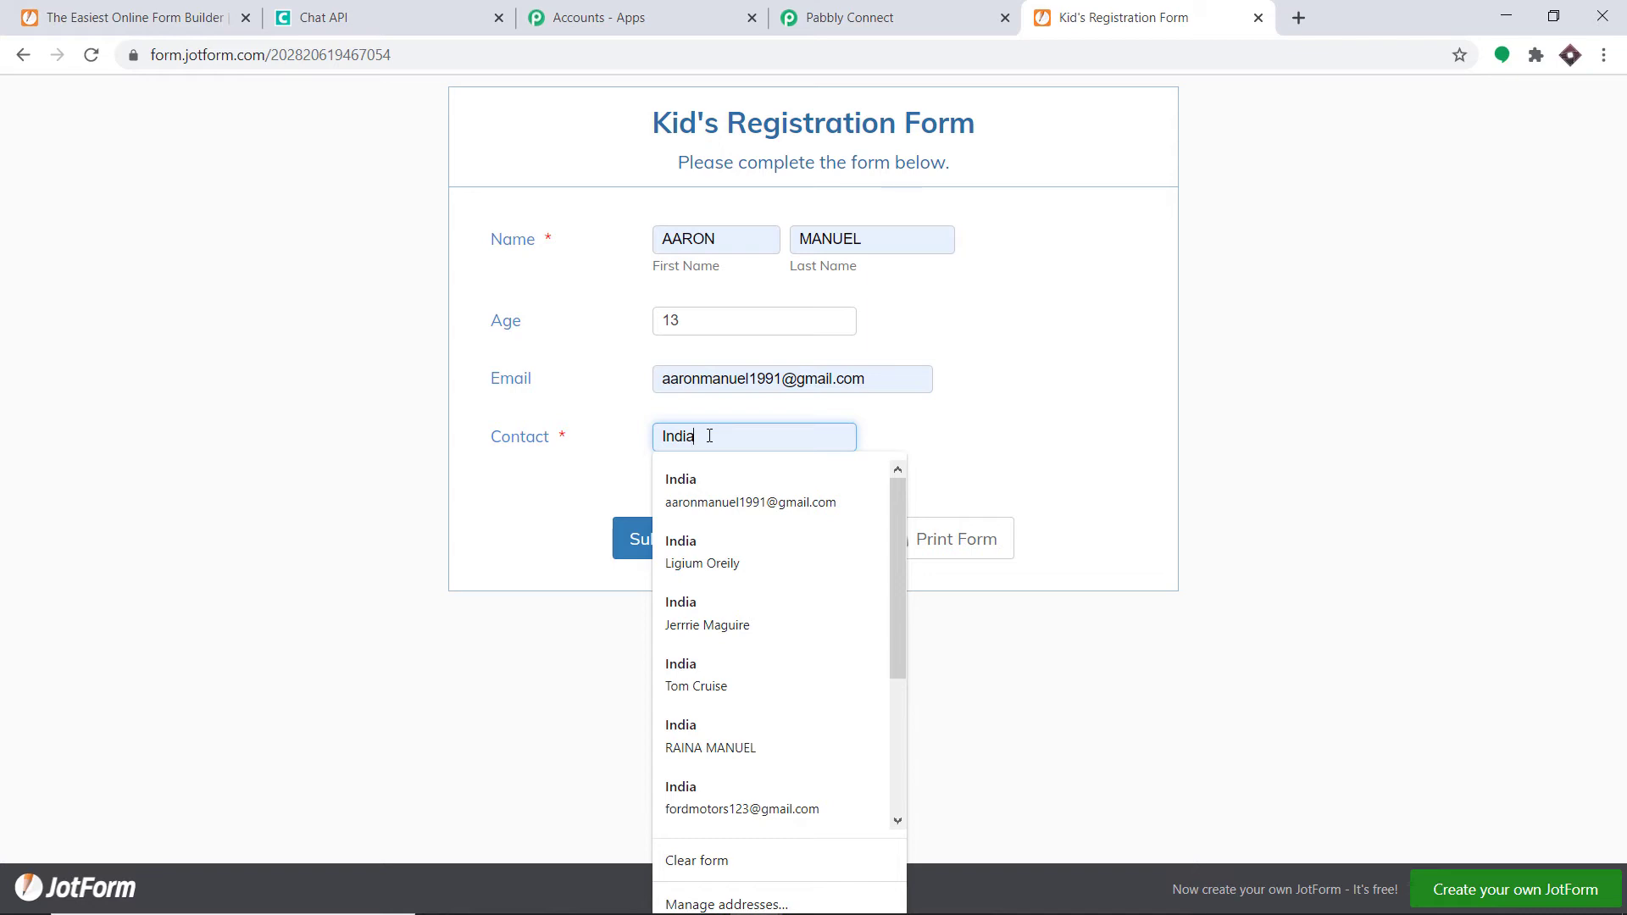
key(ctrl+v)
click(1119, 221)
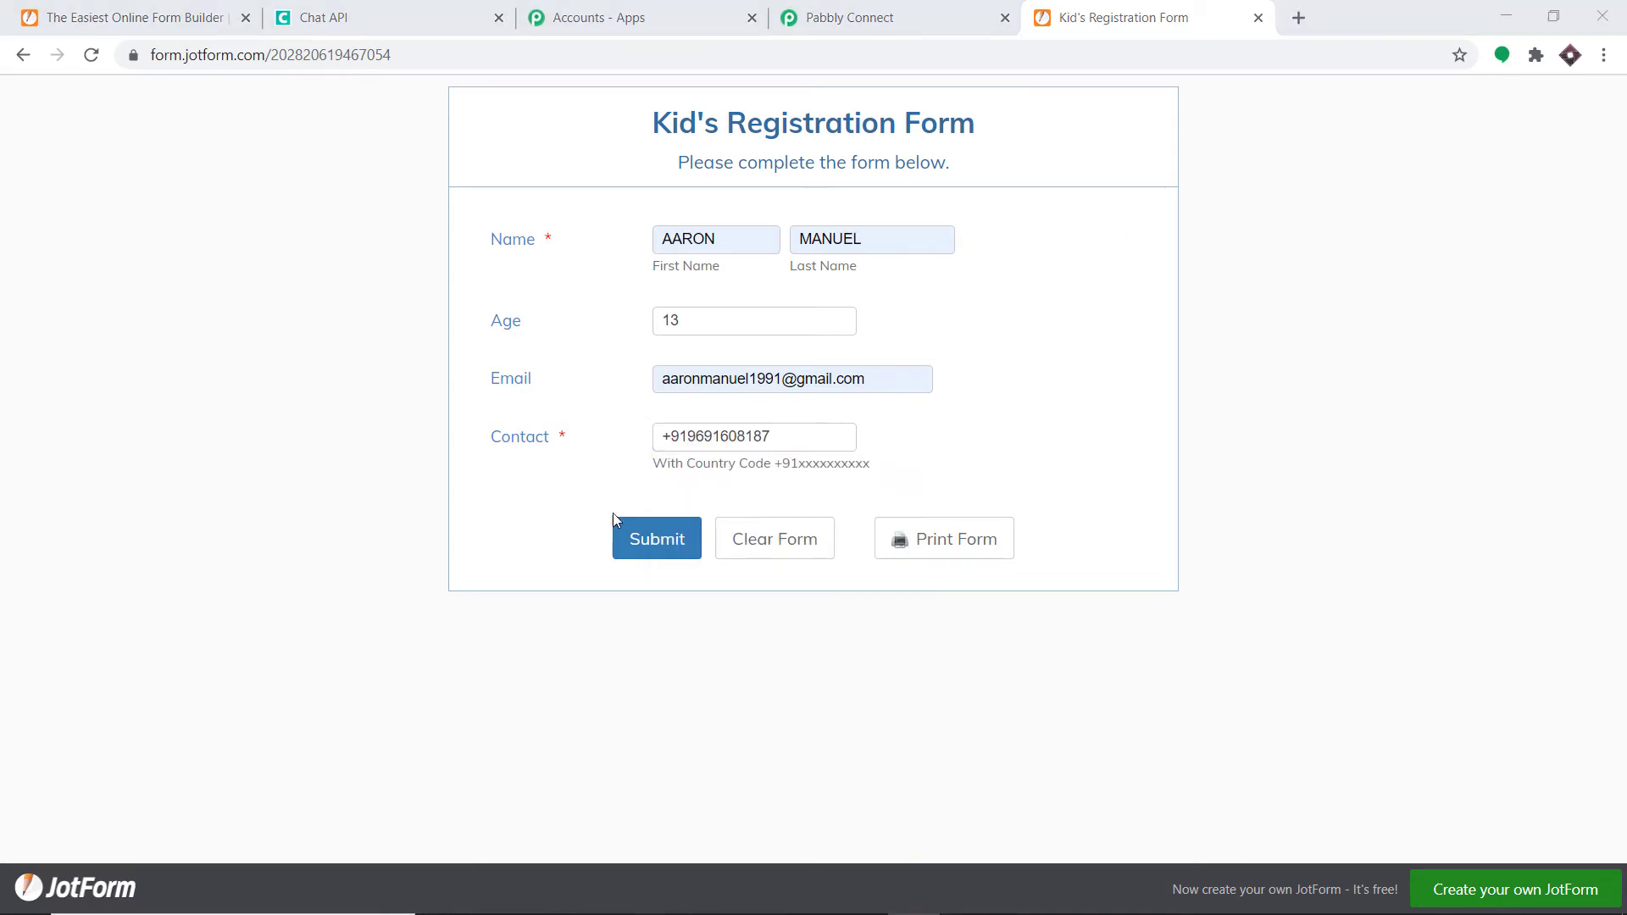
click(641, 544)
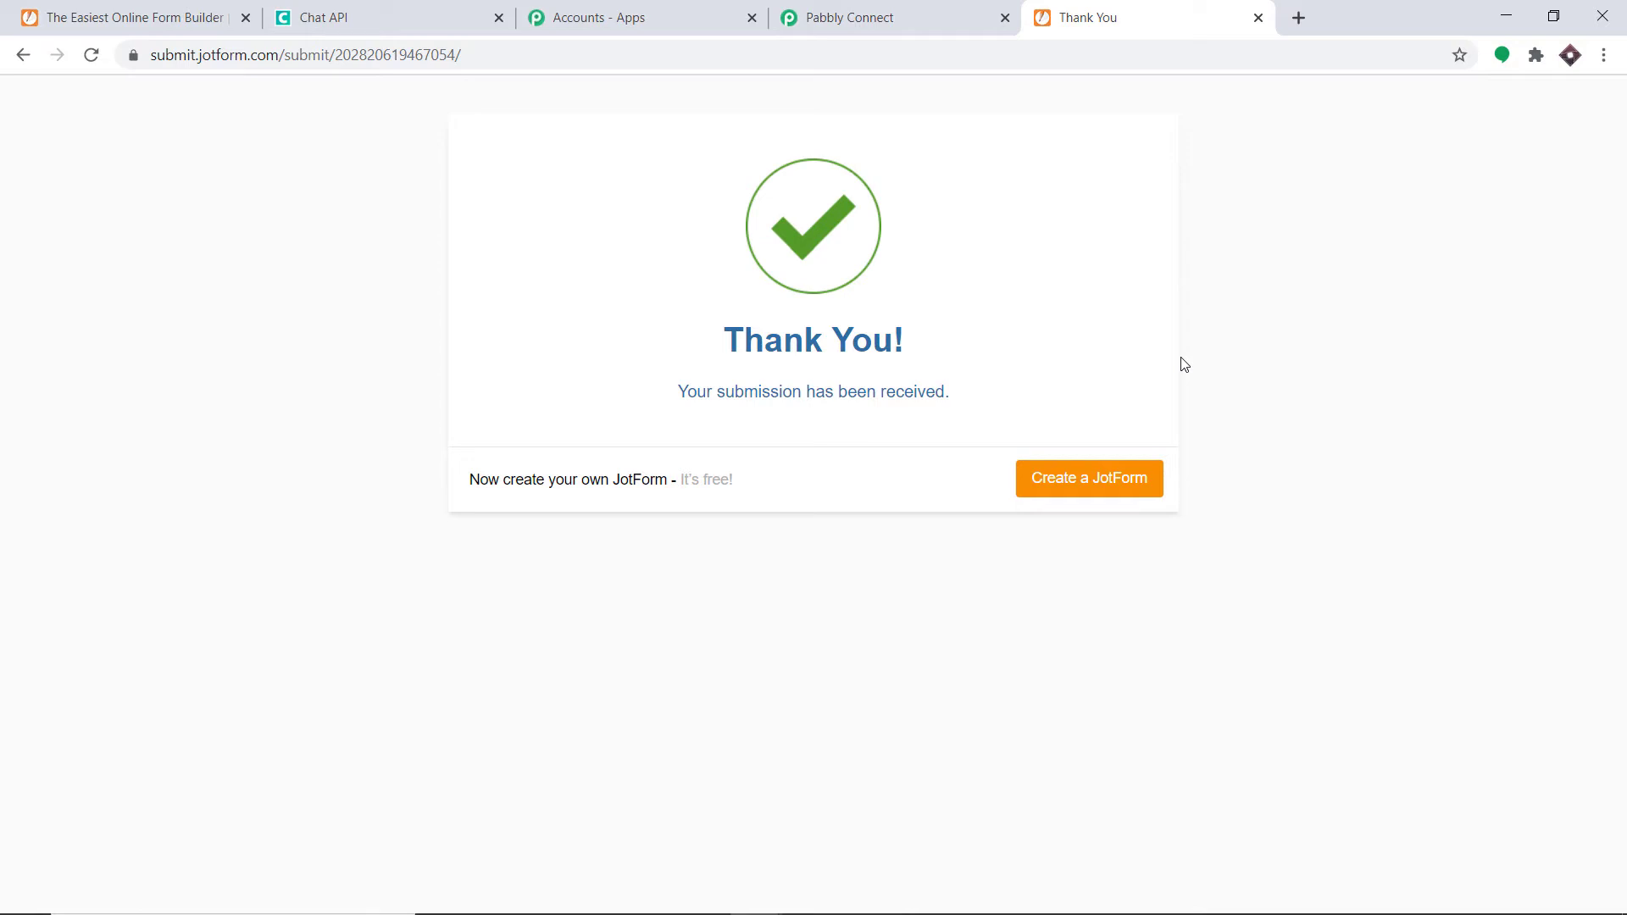
Examine the webhook response captured in Pabbly Connect, expanding the pretty value and checking the name, age, email and contact fields.
click(931, 7)
scroll(1012, 335, down, 6)
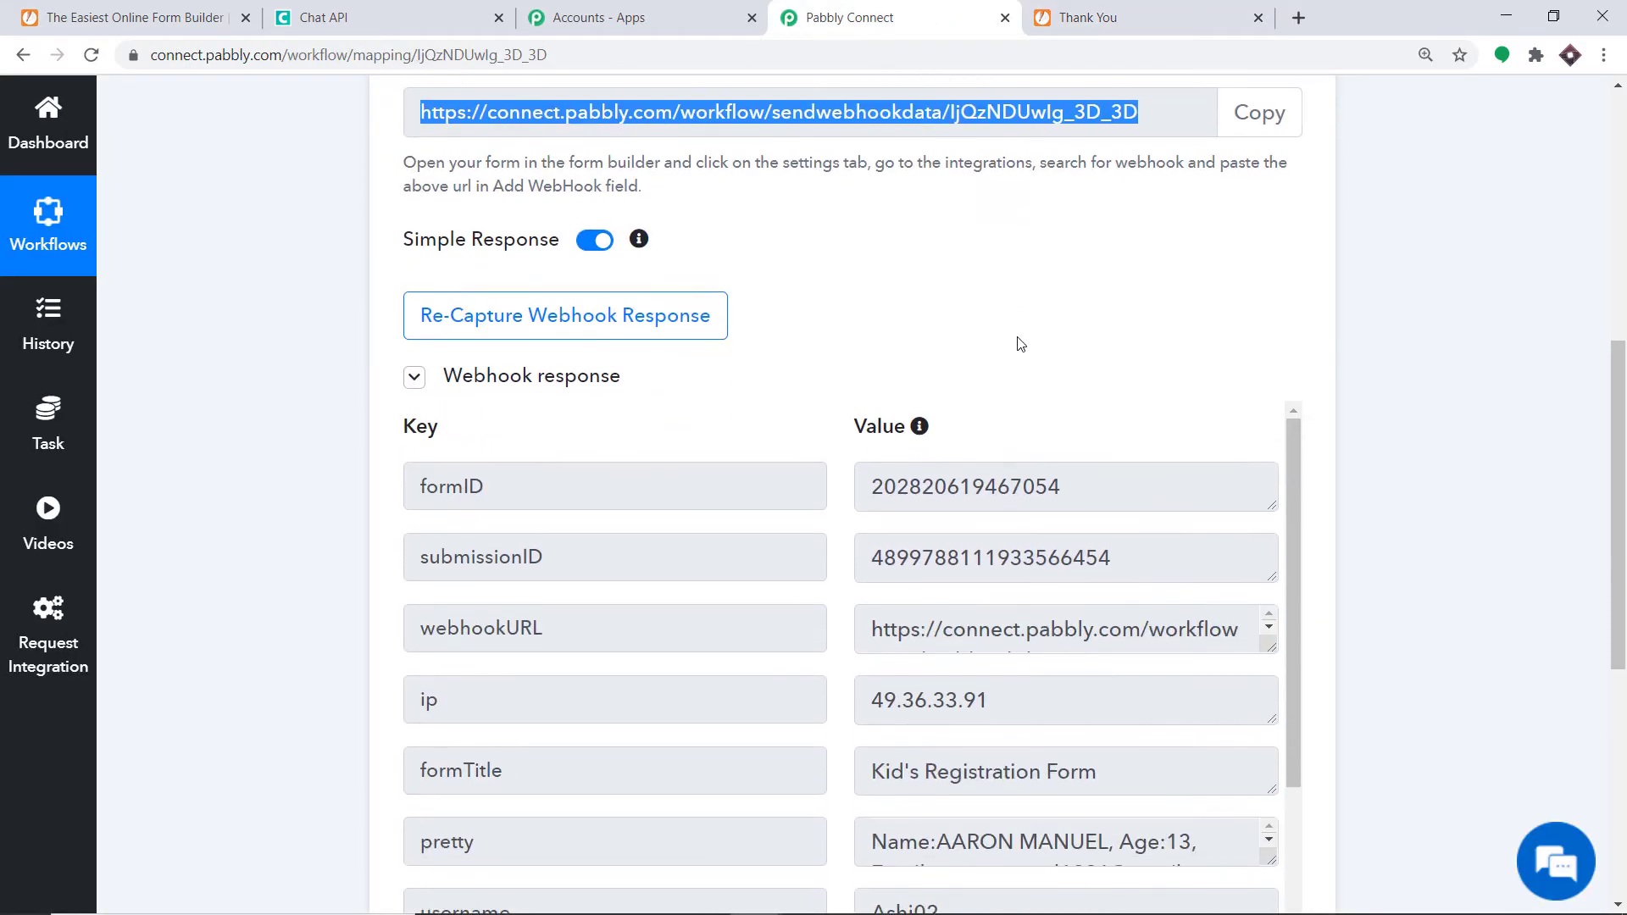
scroll(1144, 404, down, 2)
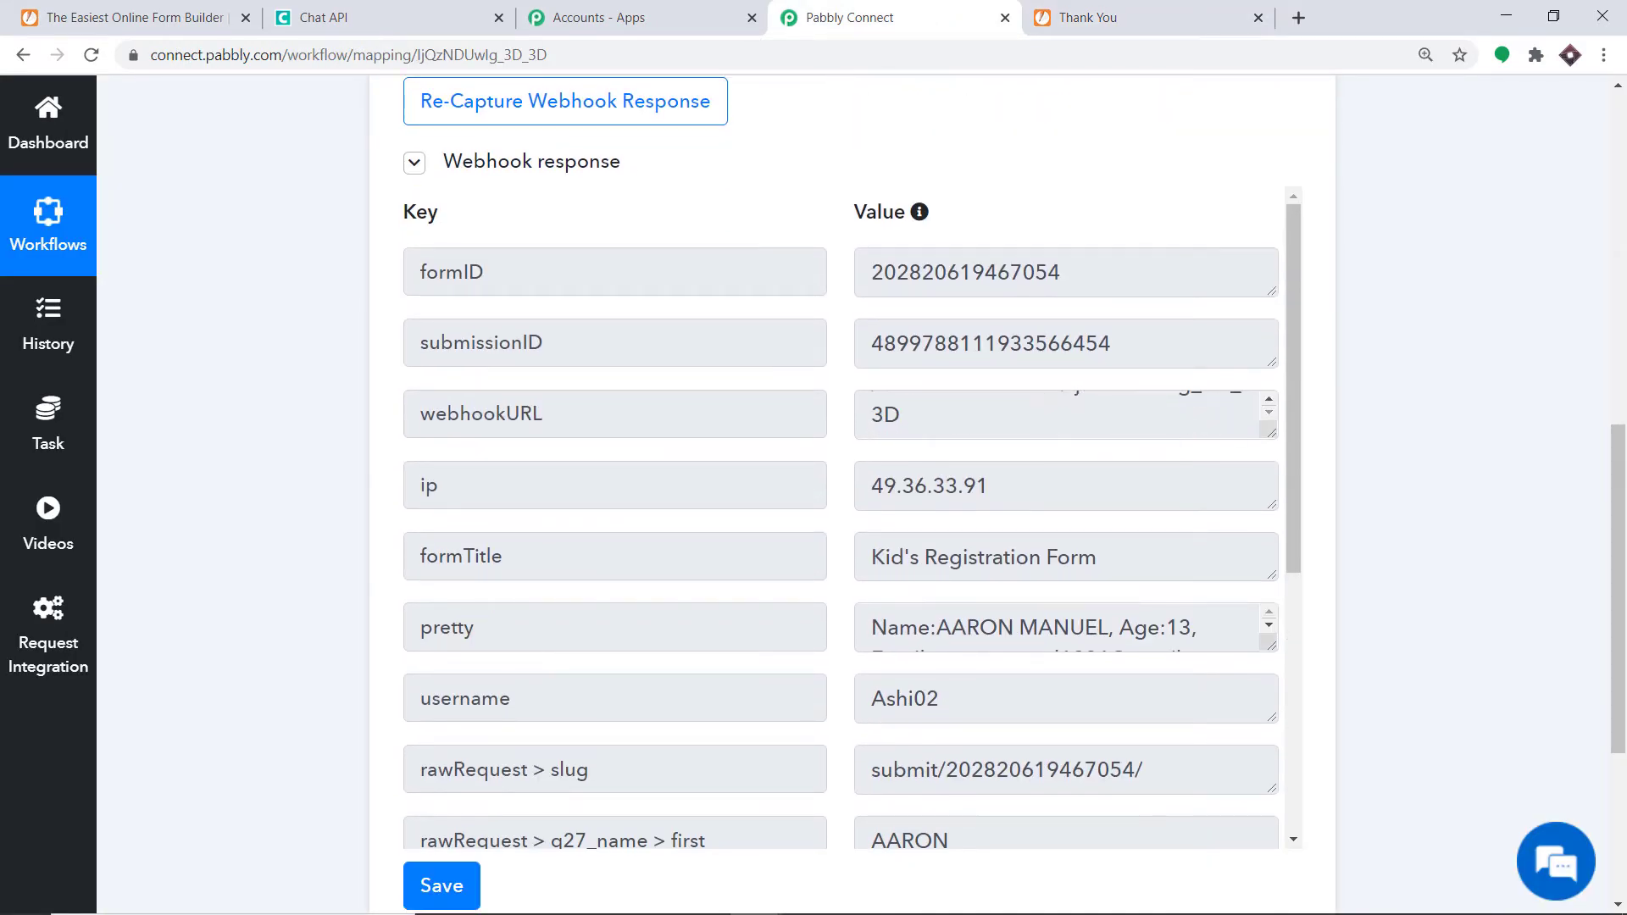
scroll(1452, 491, down, 3)
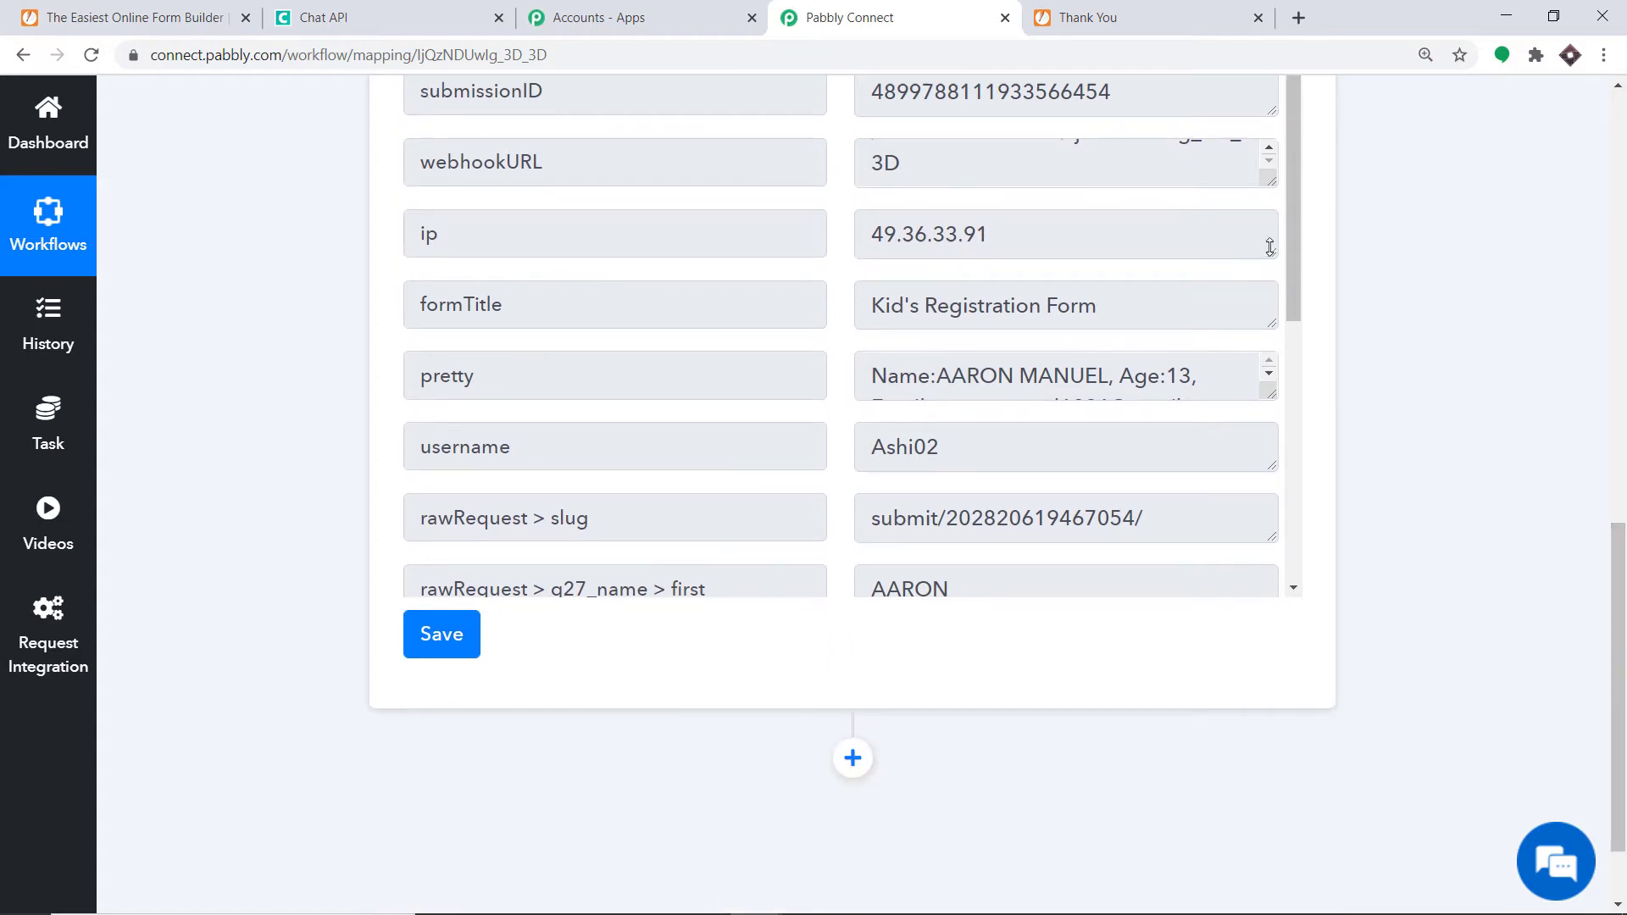
drag(1297, 261, 1296, 279)
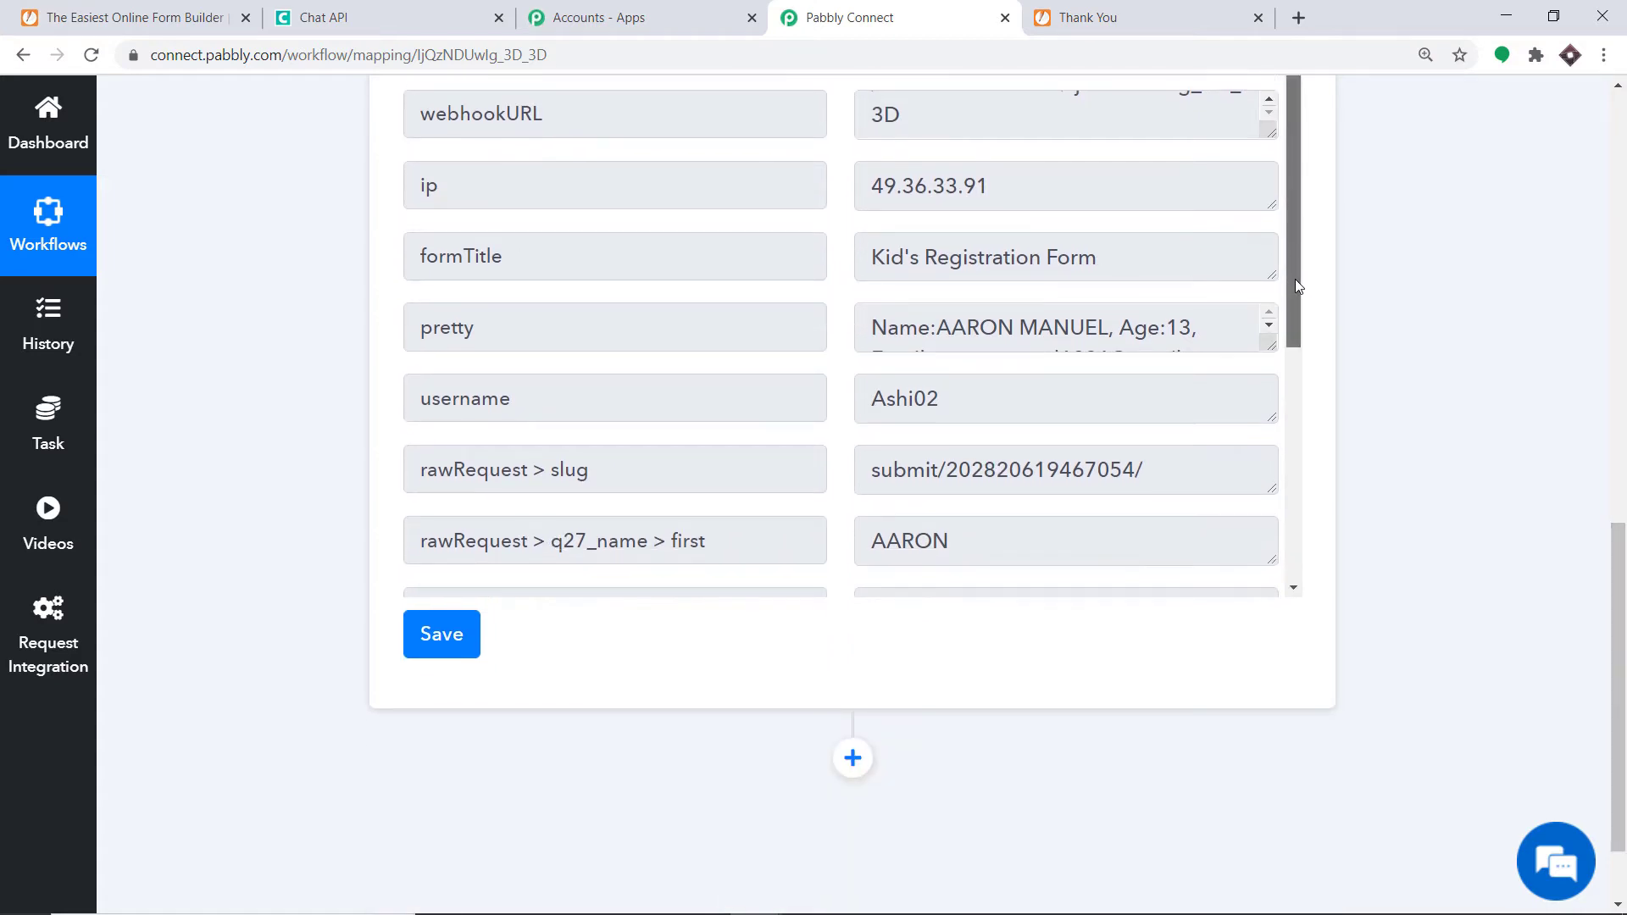
drag(1273, 350, 1275, 448)
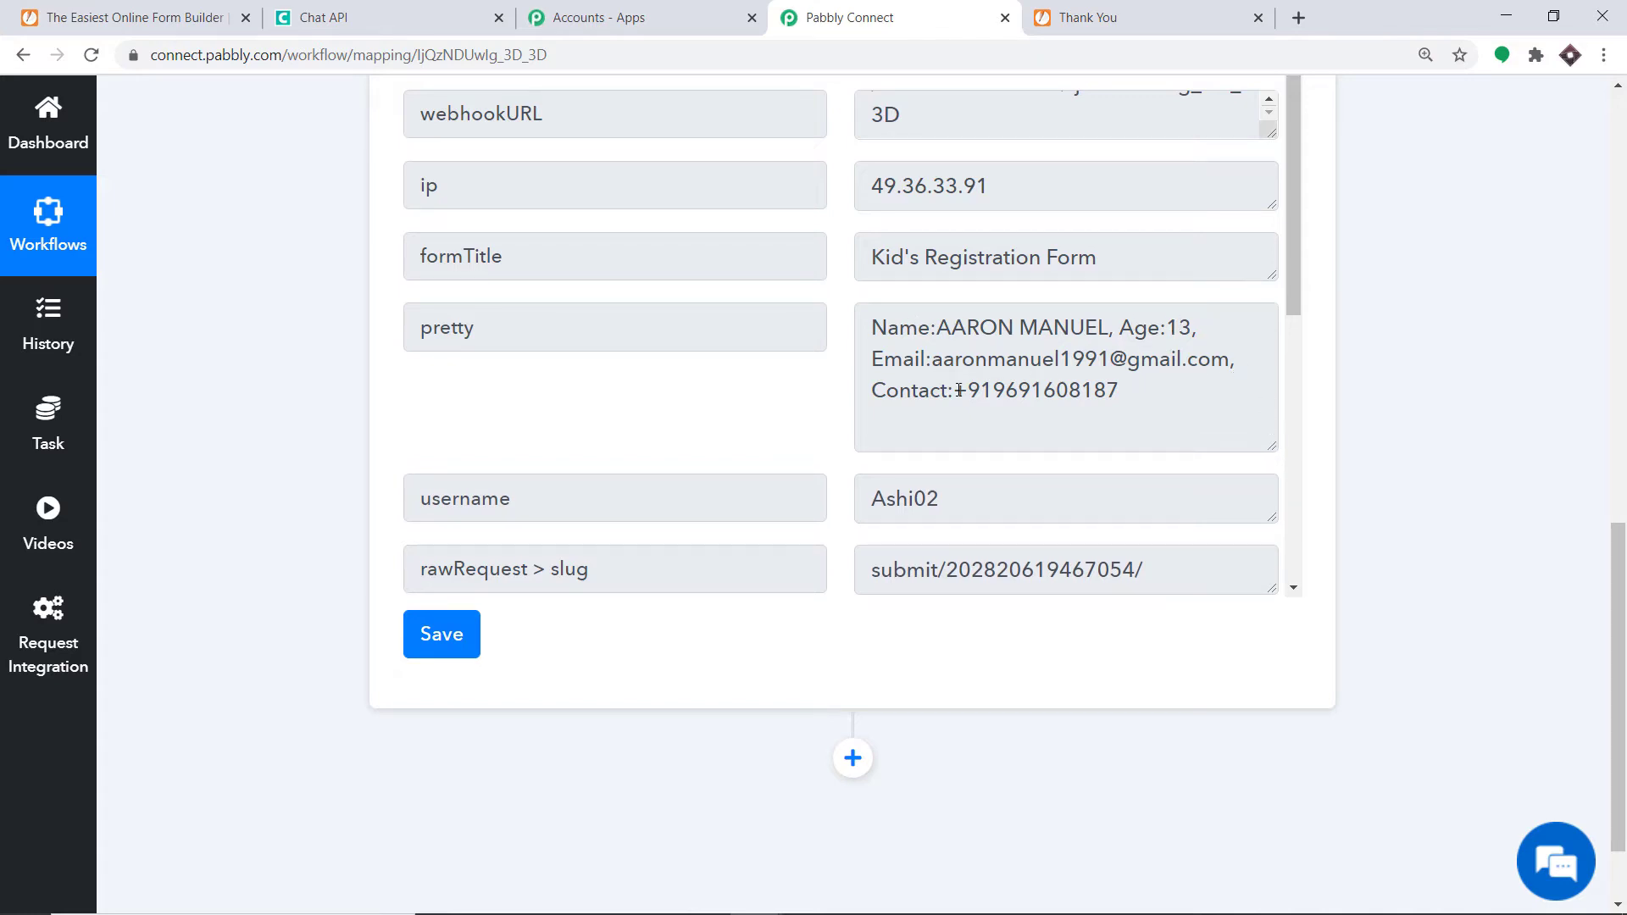
scroll(1135, 356, down, 4)
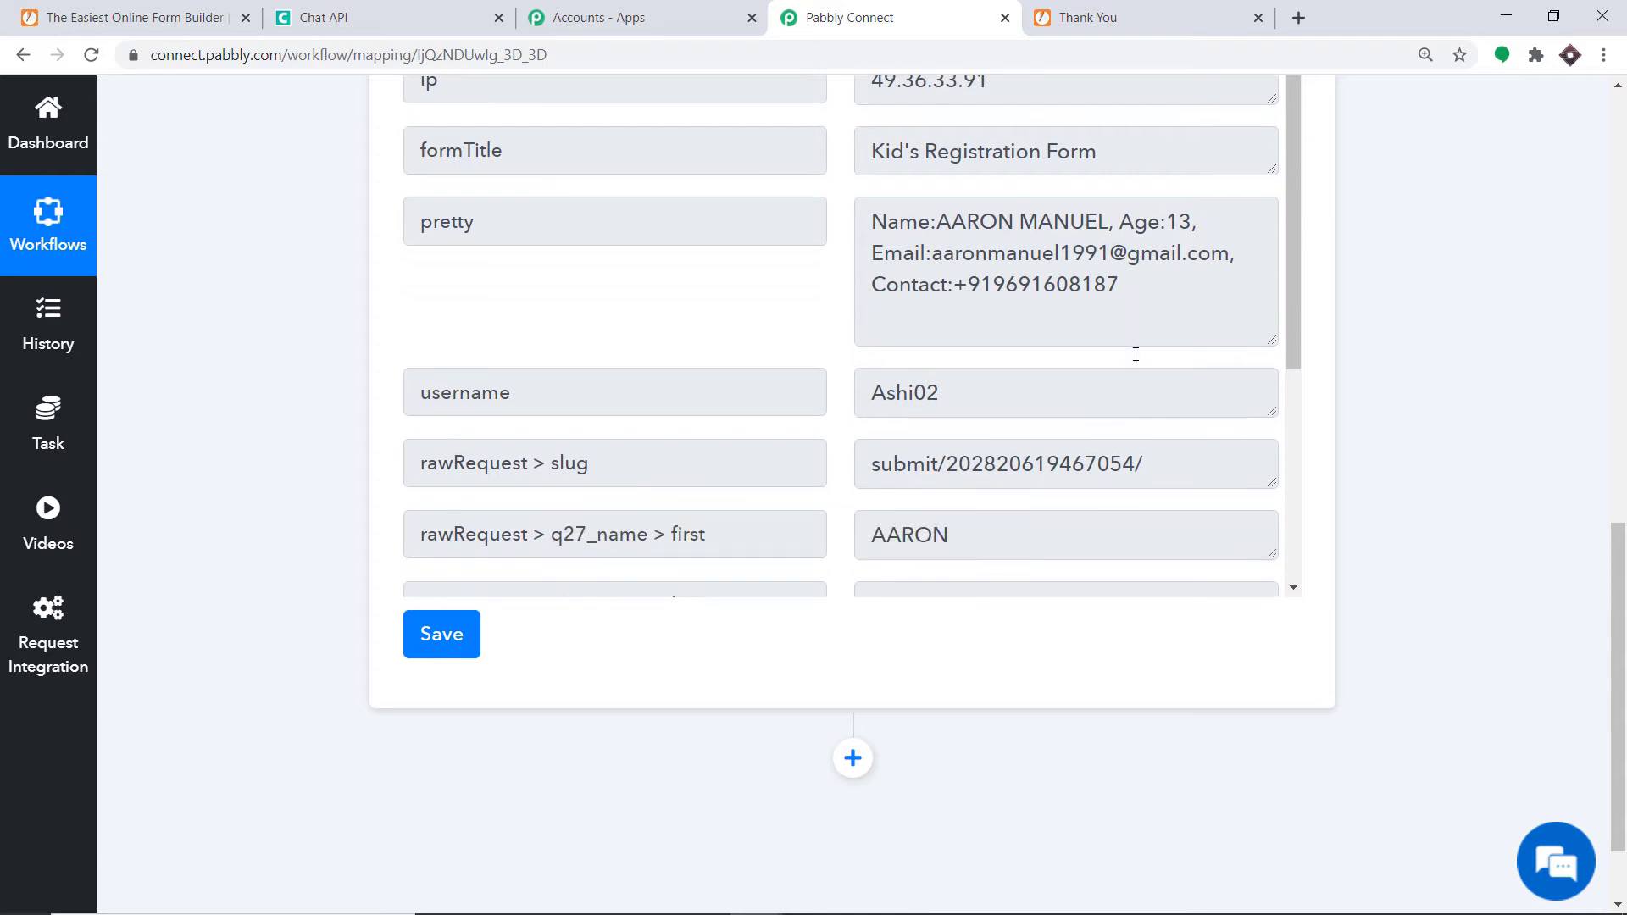
scroll(898, 437, down, 1)
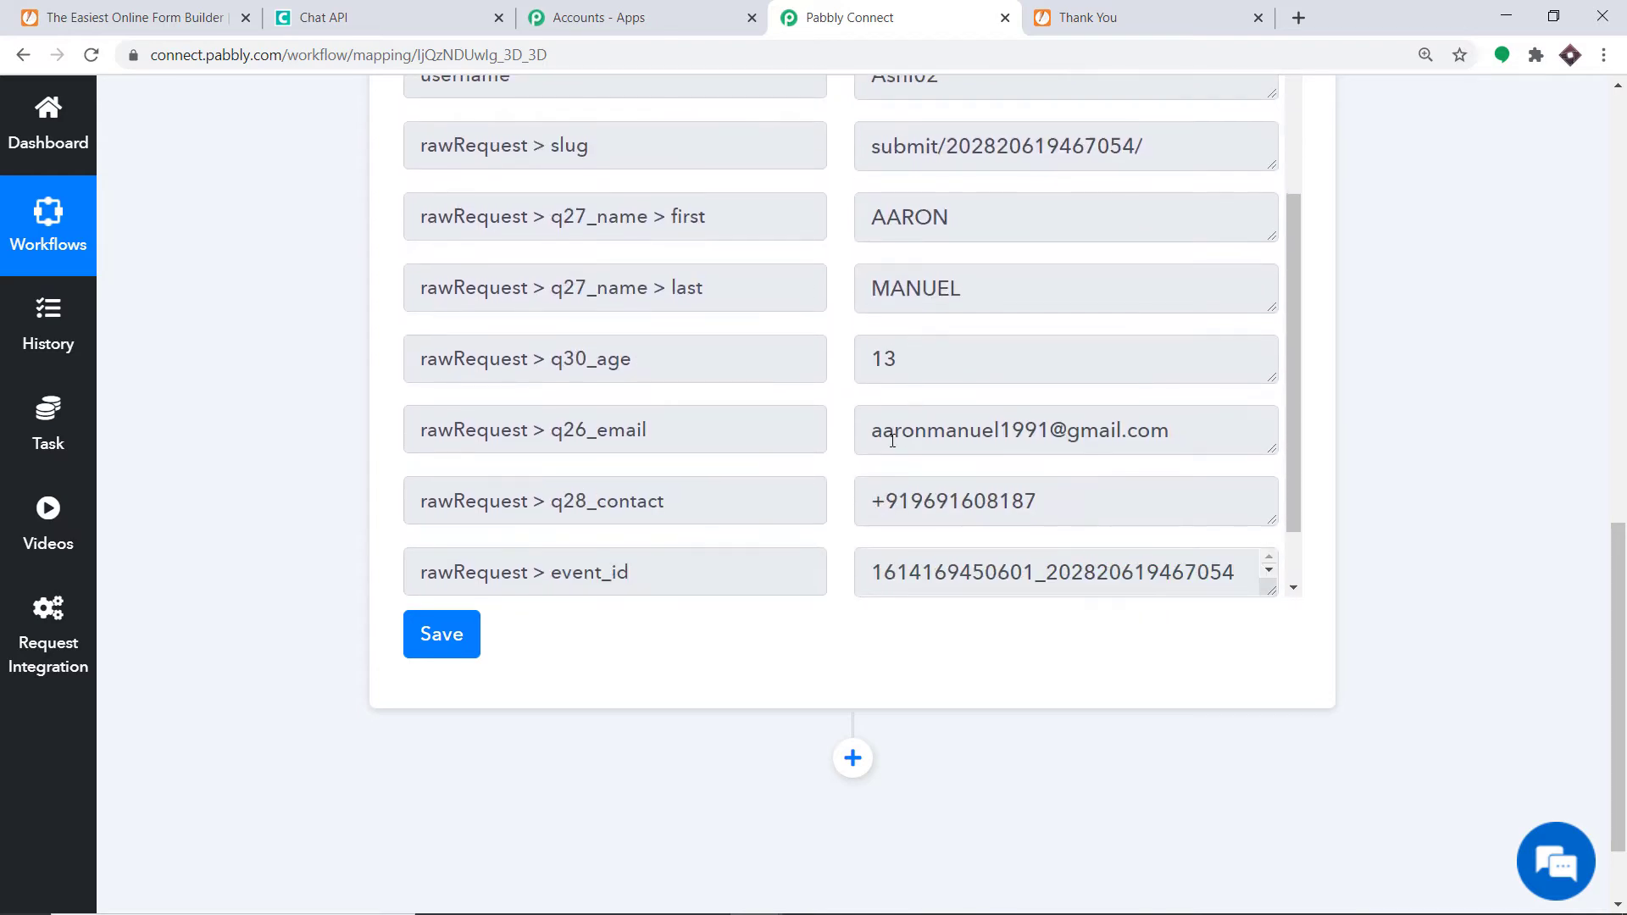
scroll(694, 433, down, 1)
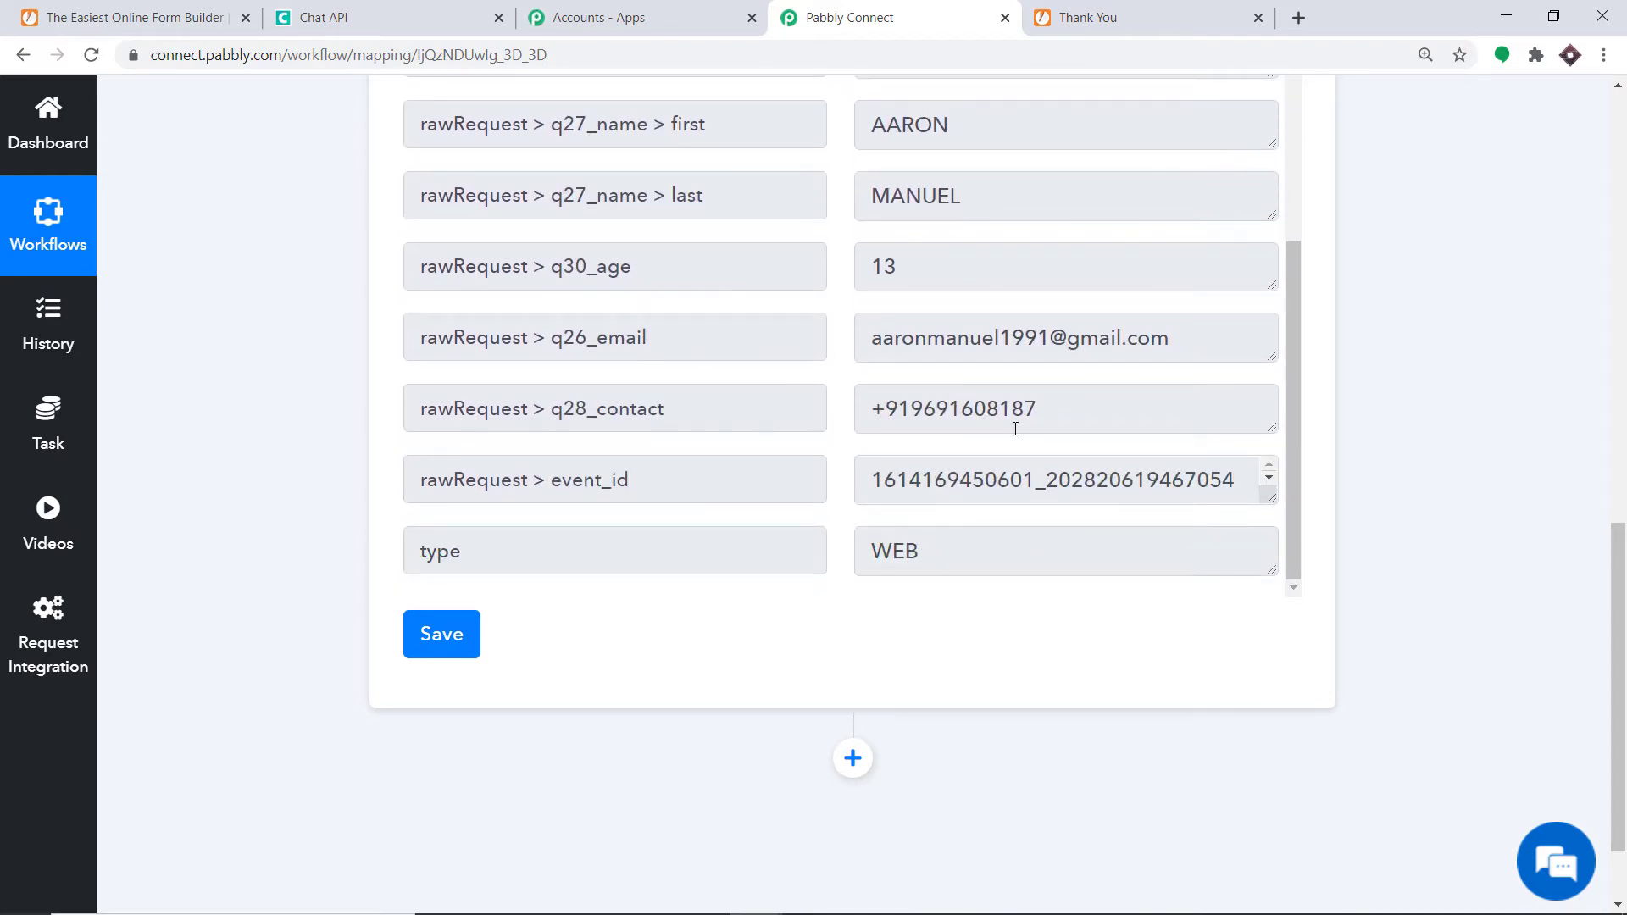
scroll(1079, 432, down, 1)
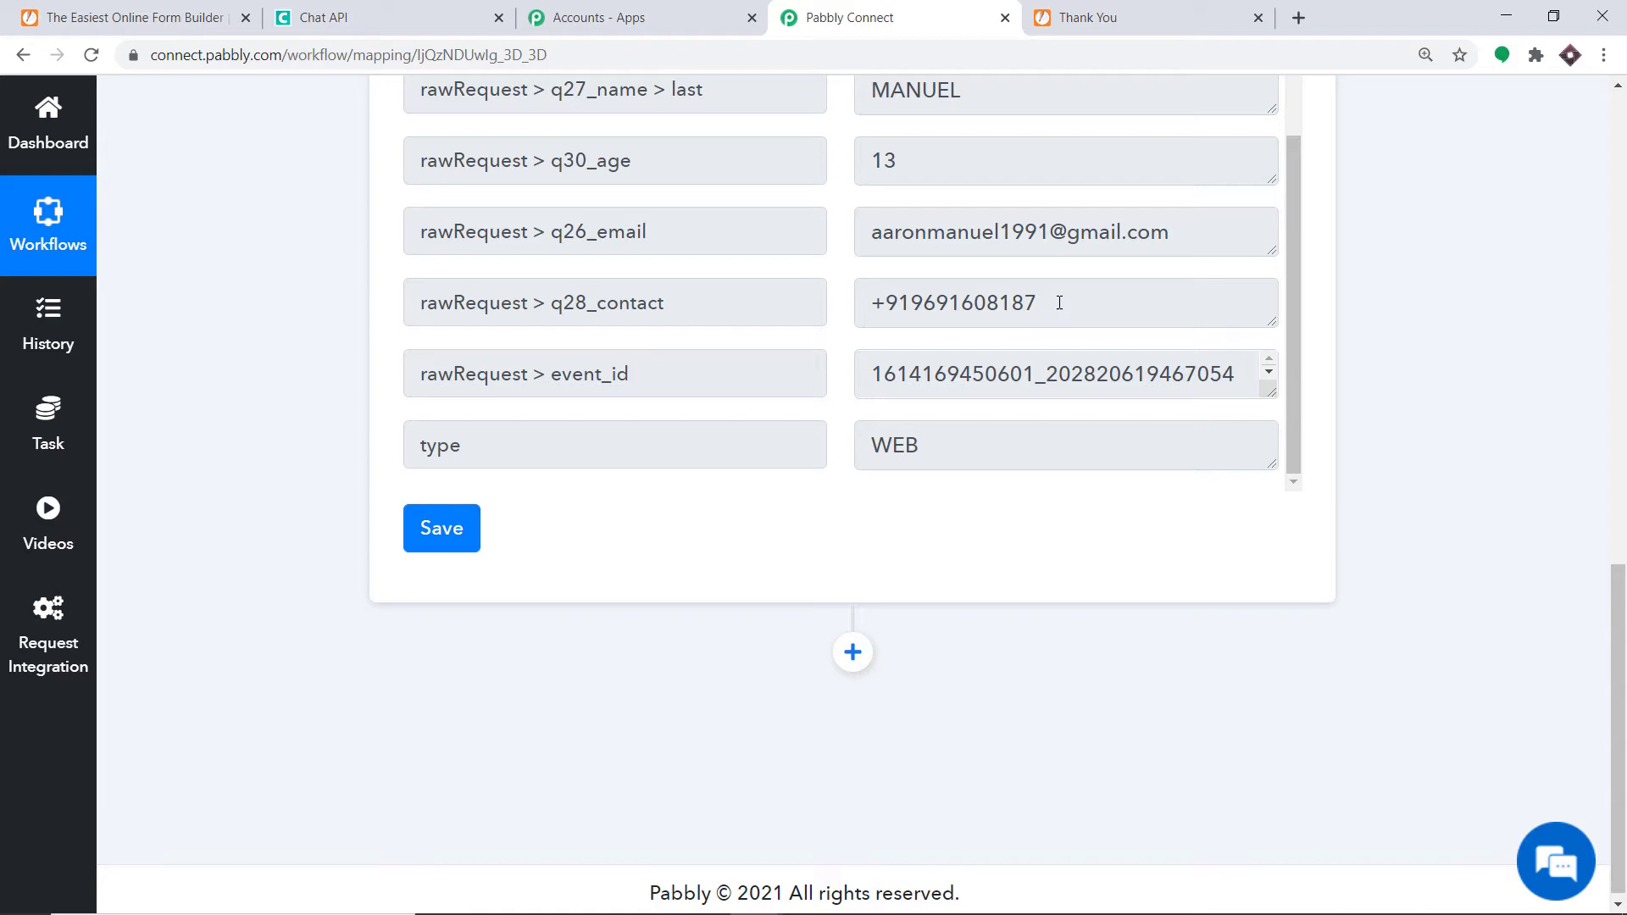
Add an action step after the JotForm trigger with Chat API as the app and Send Message as the action event.
click(852, 651)
scroll(1626, 615, down, 5)
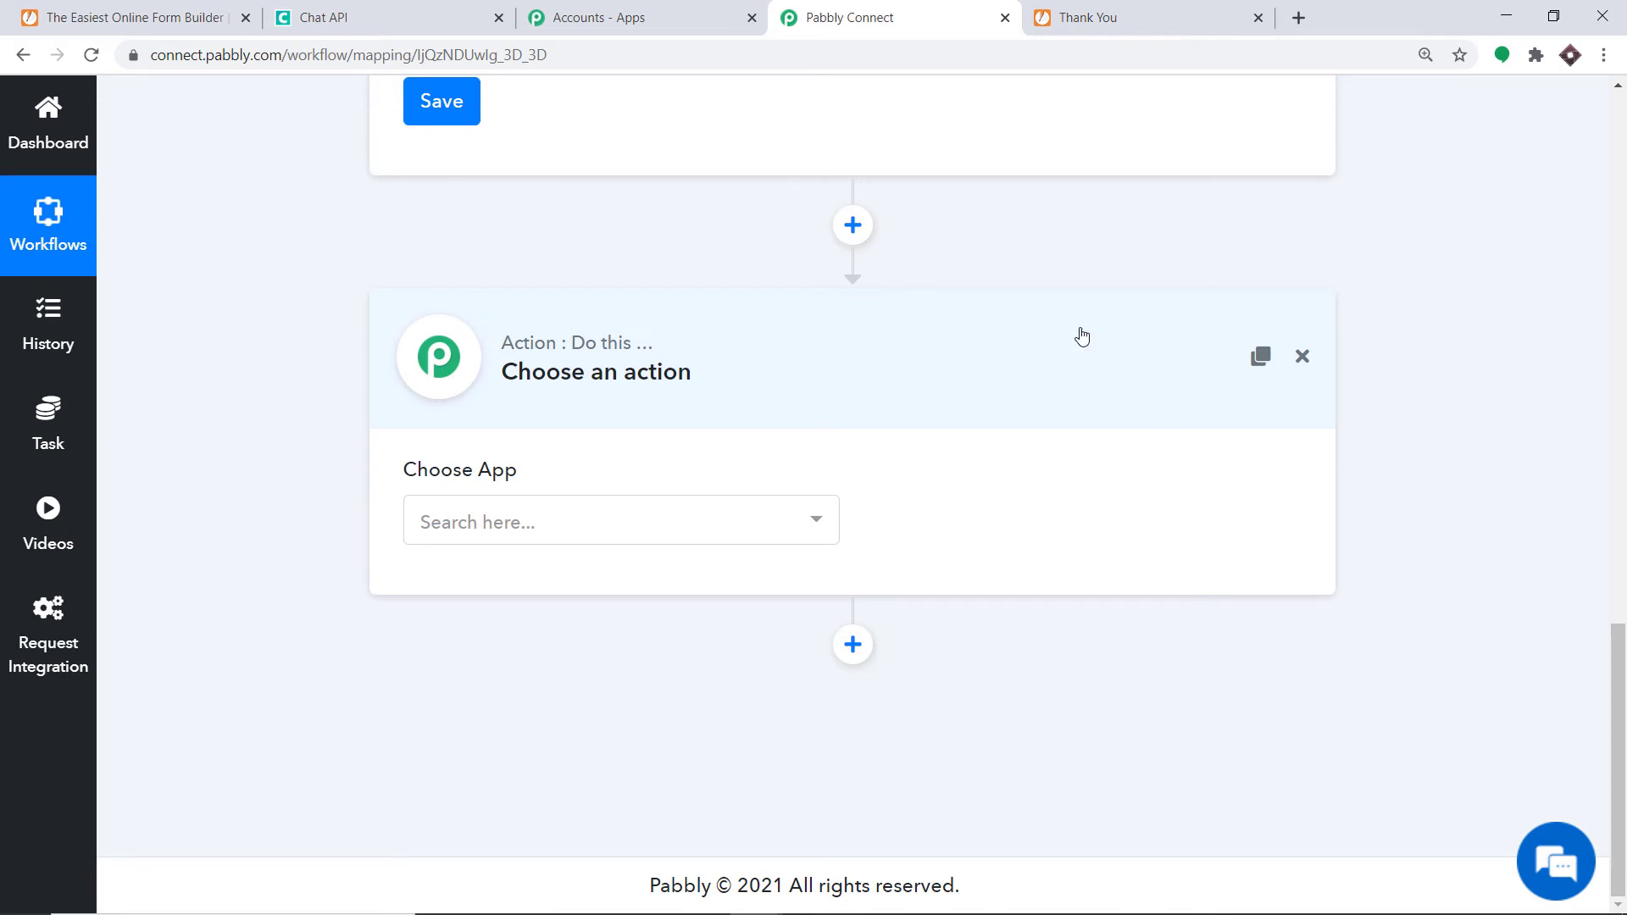
click(526, 520)
text(chat)
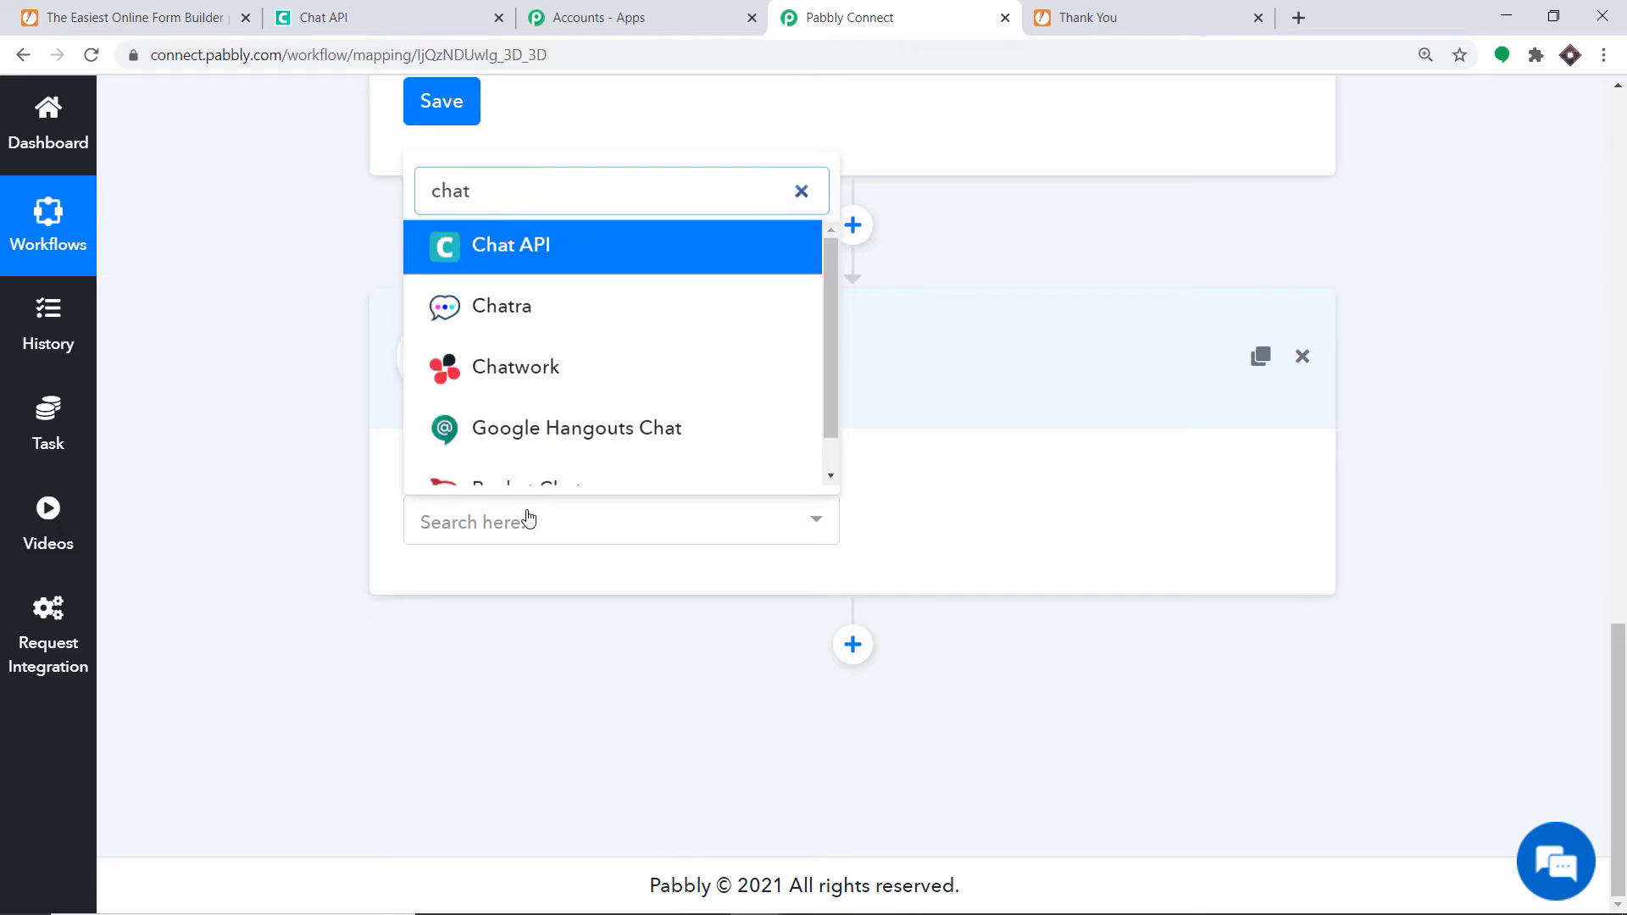
click(637, 246)
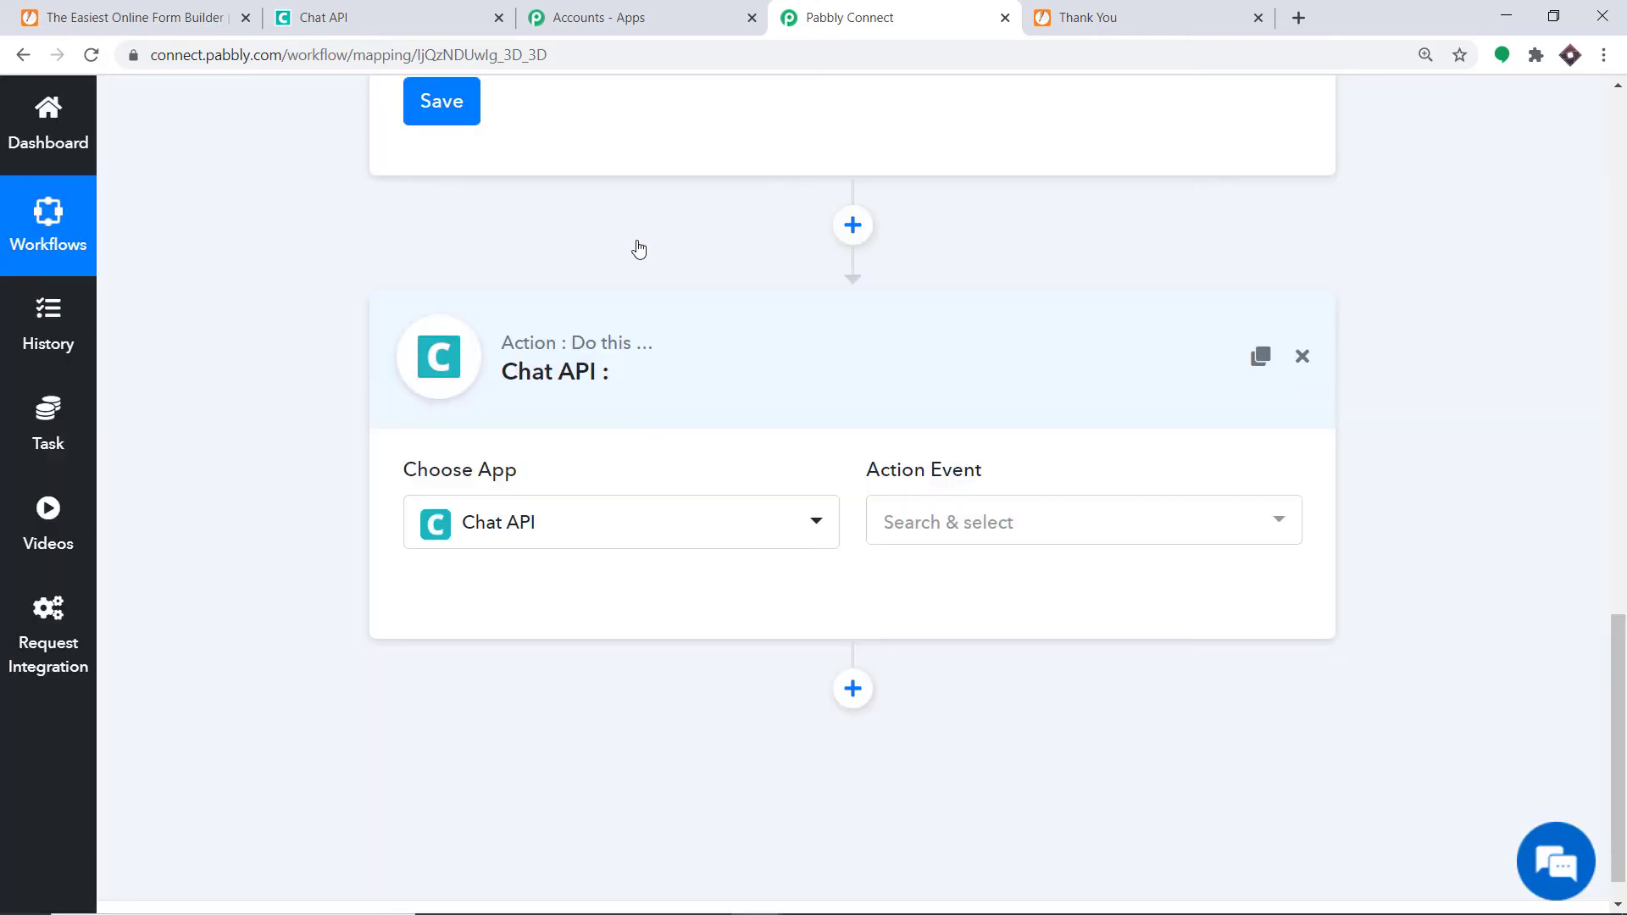
click(1023, 525)
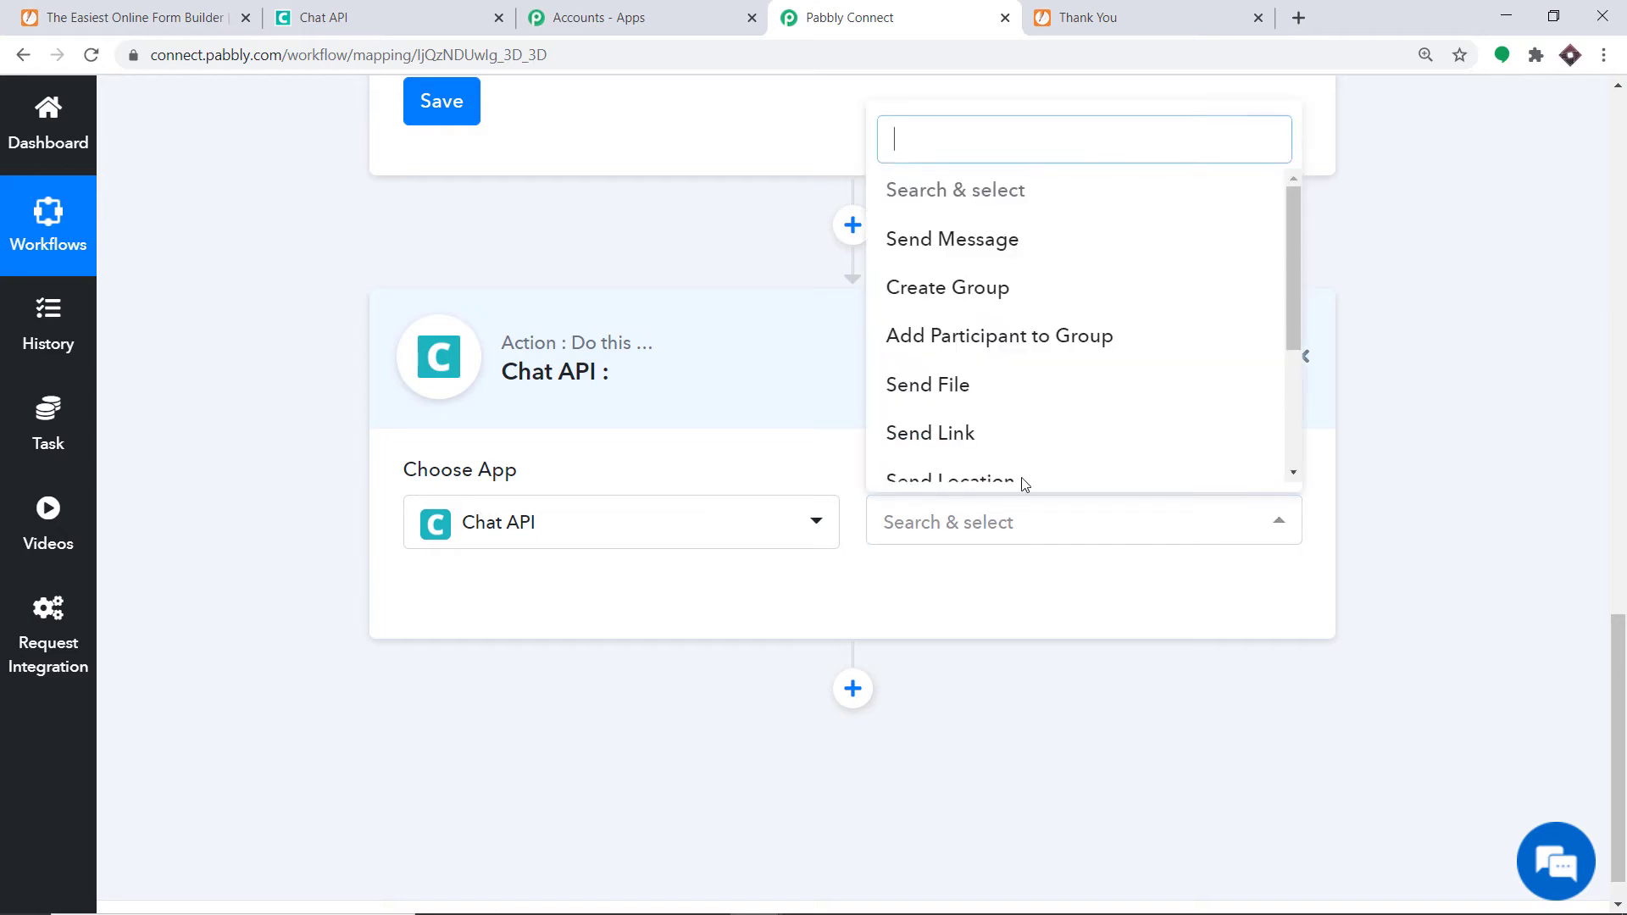
click(988, 246)
Review the other action events available for Chat API, keeping Send Message selected.
click(988, 523)
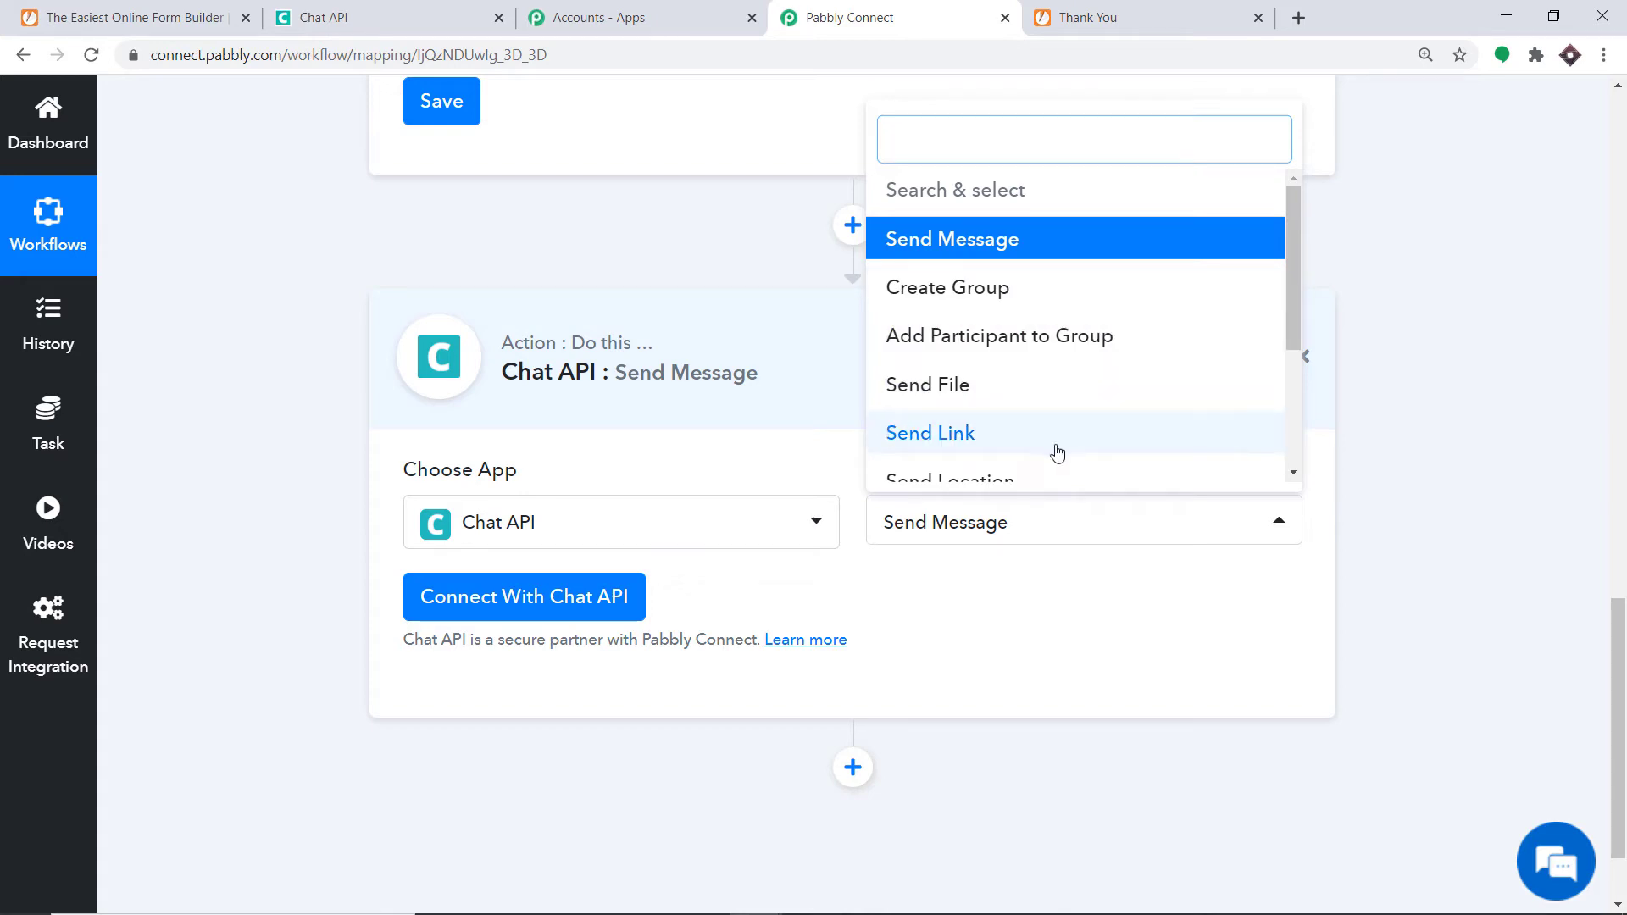
scroll(1057, 450, down, 1)
scroll(1090, 483, down, 2)
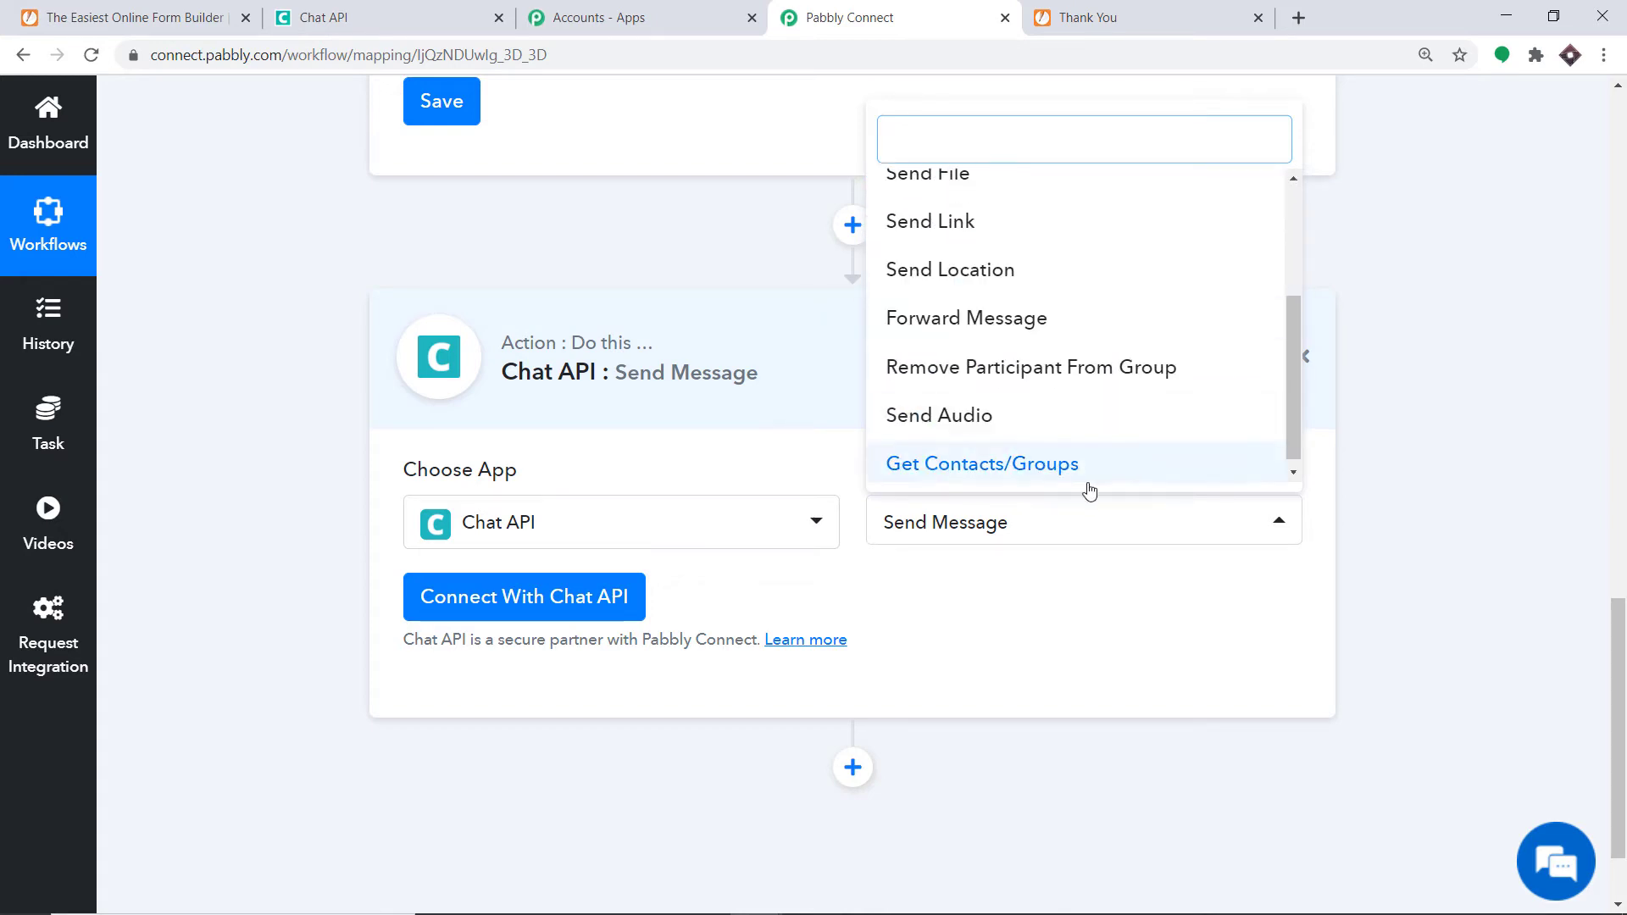
scroll(1071, 251, up, 3)
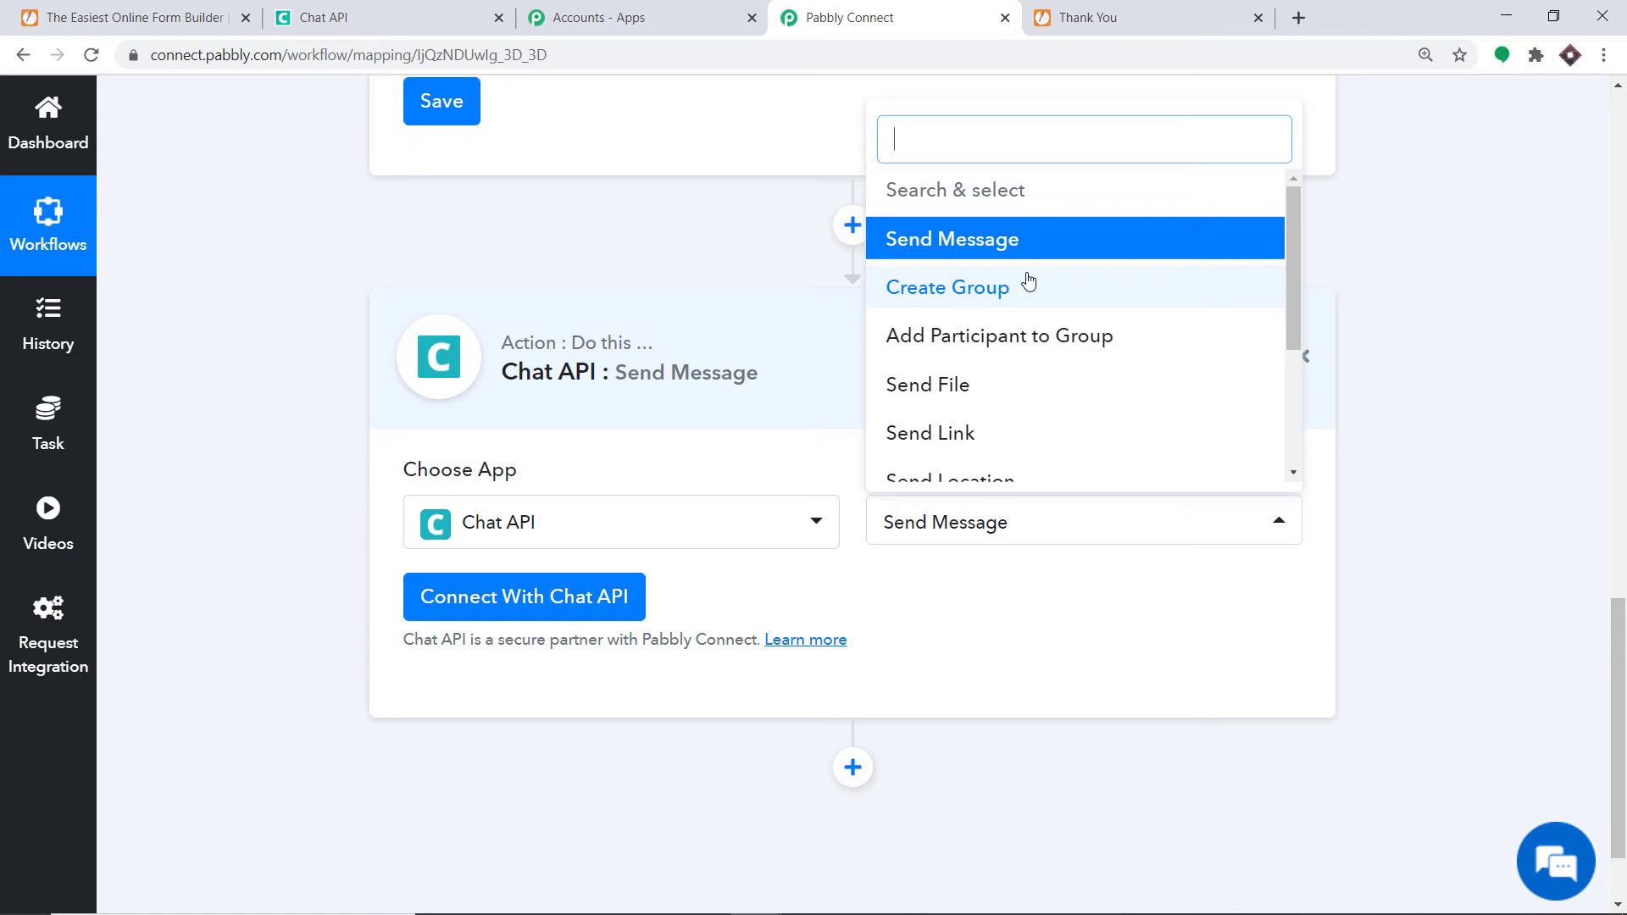
click(939, 563)
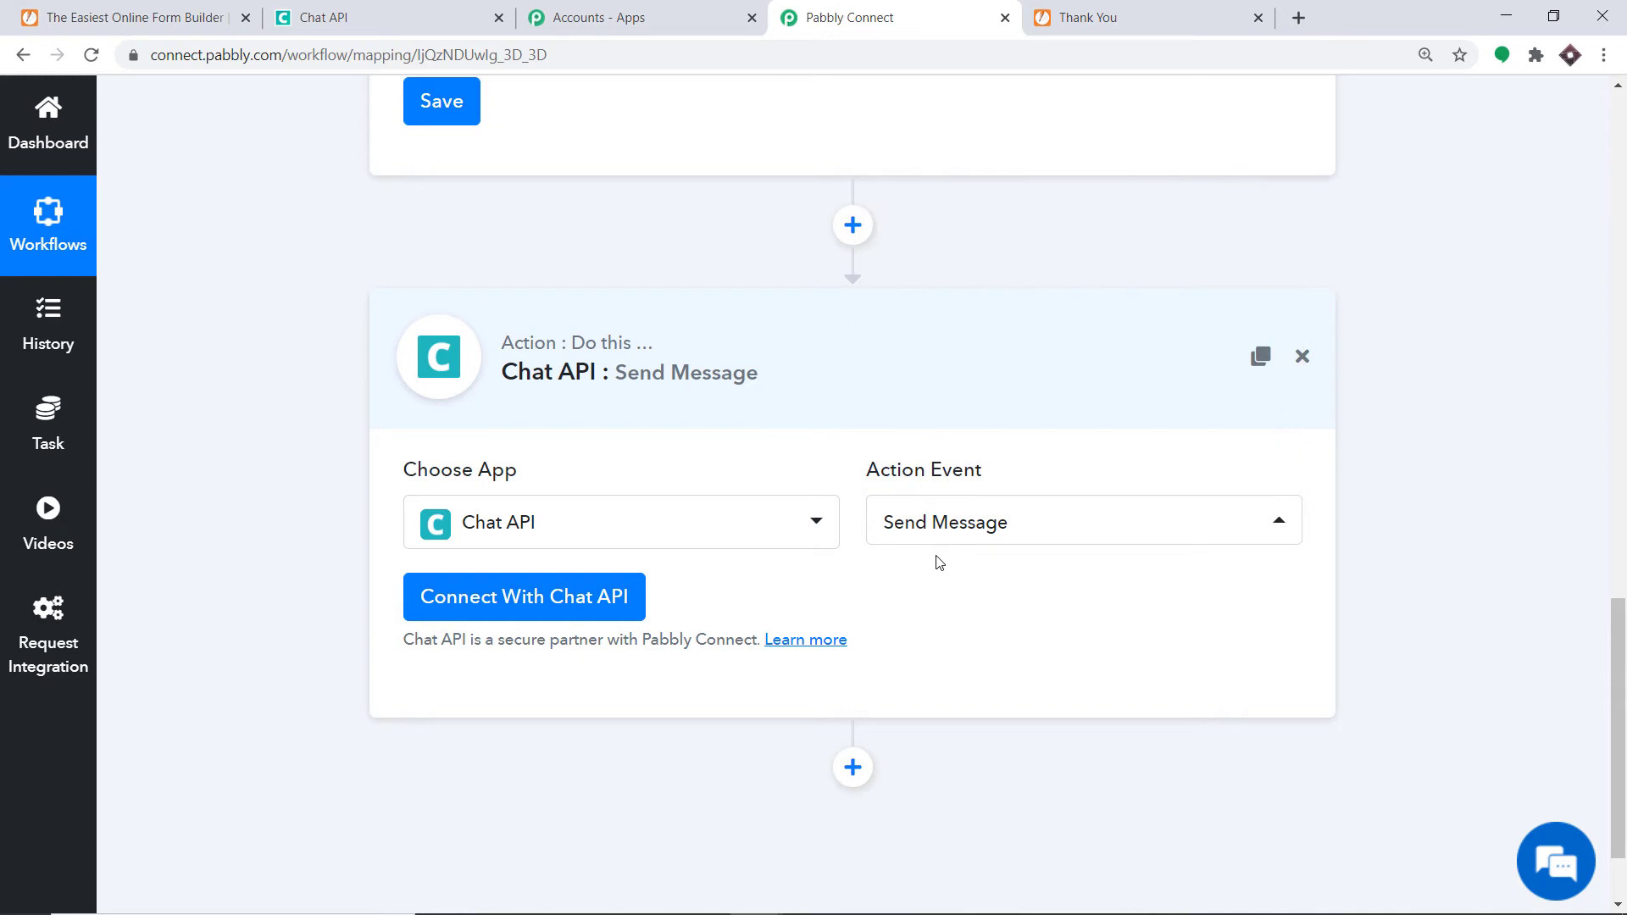
Start connecting Chat API with new credentials and paste the API URL copied from the WhatsApp instance page into the API URL field.
click(512, 620)
scroll(766, 394, down, 1)
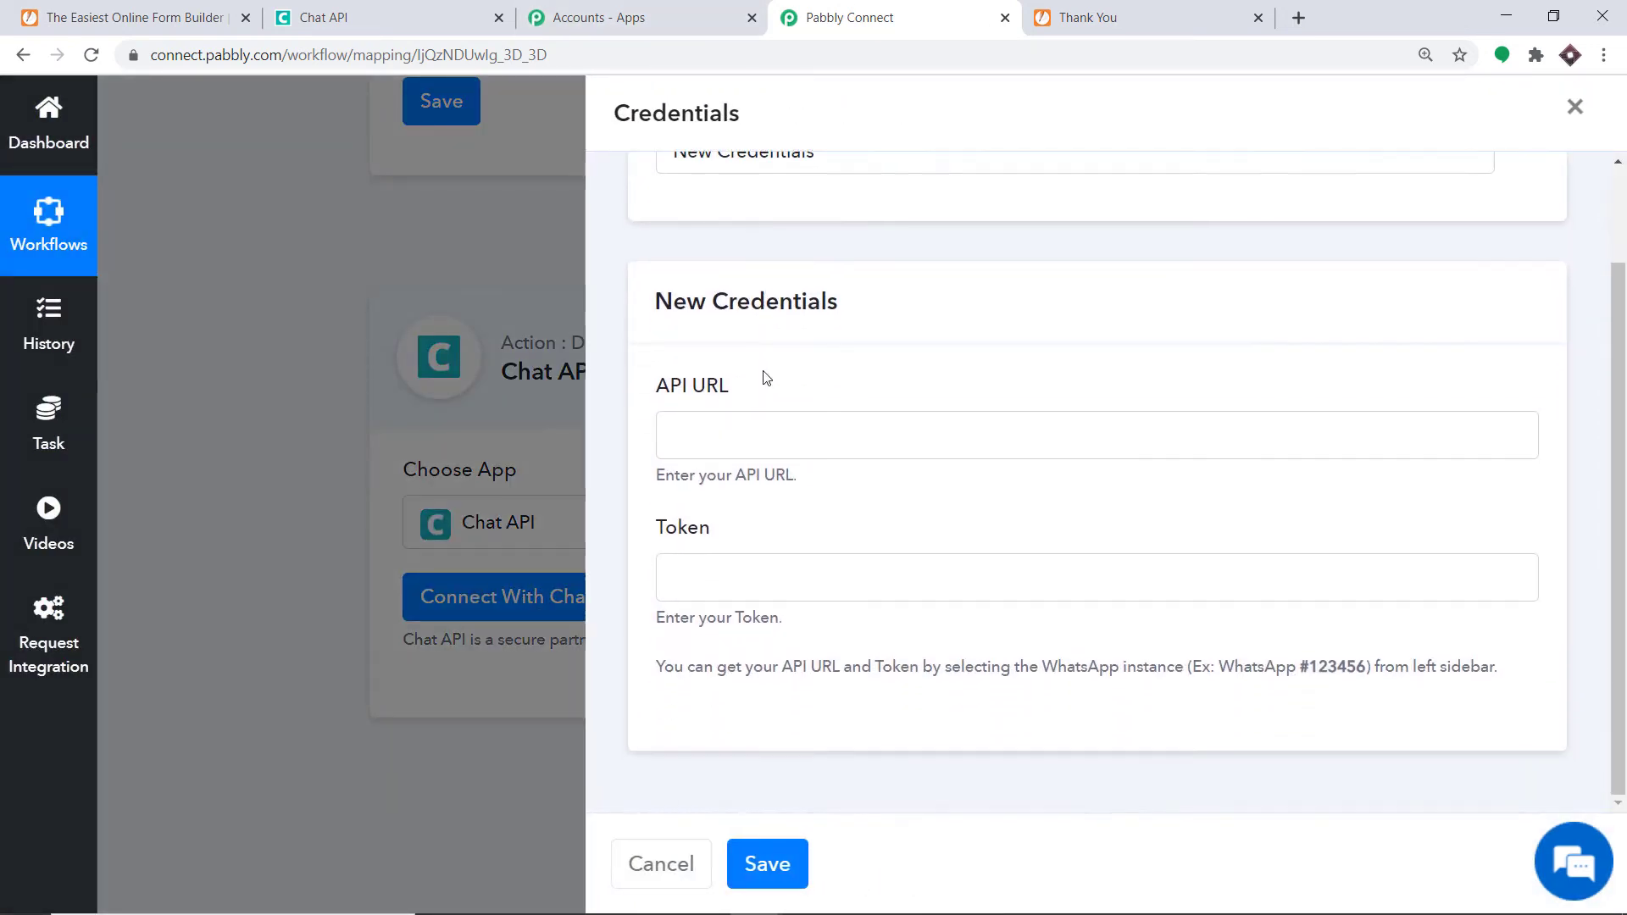
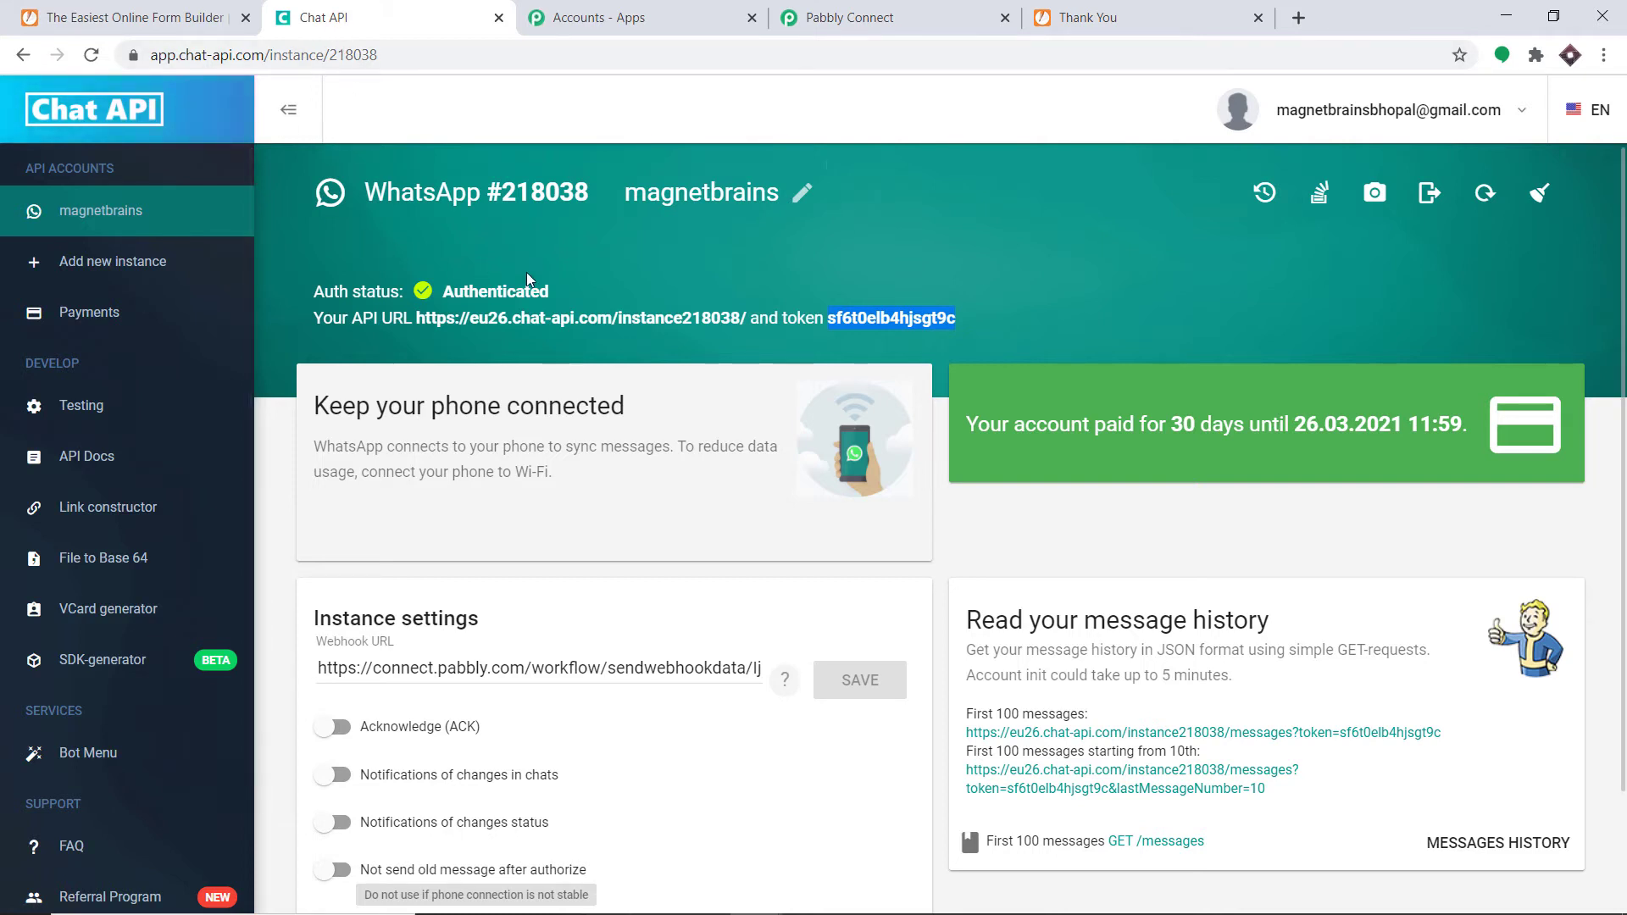
drag(750, 320, 426, 322)
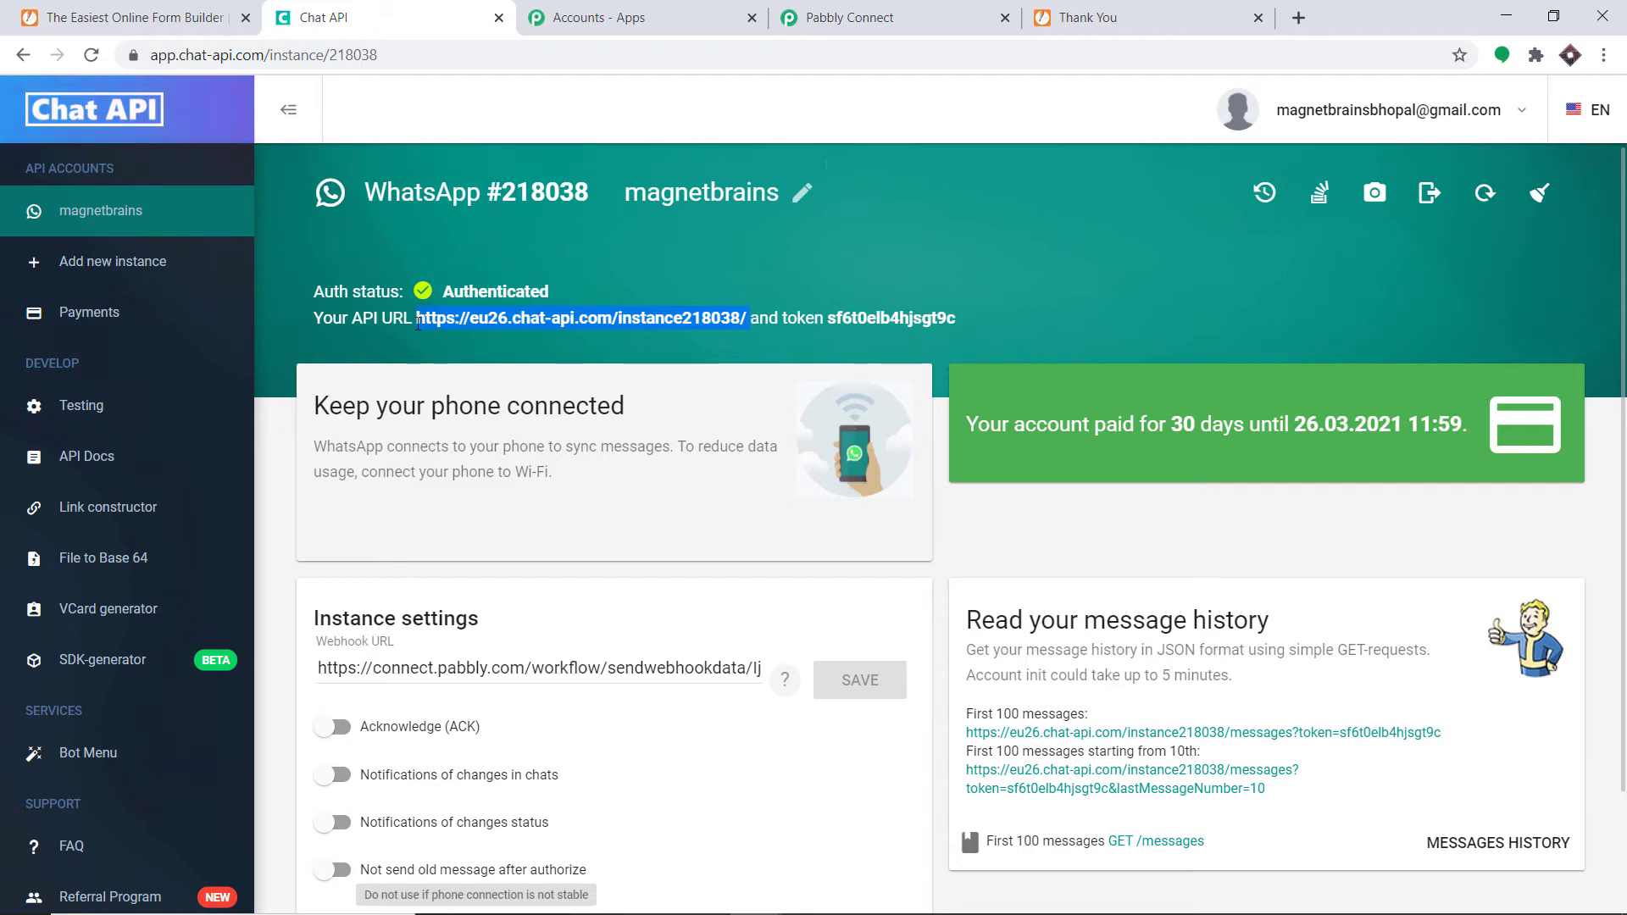
right_click(417, 324)
click(458, 337)
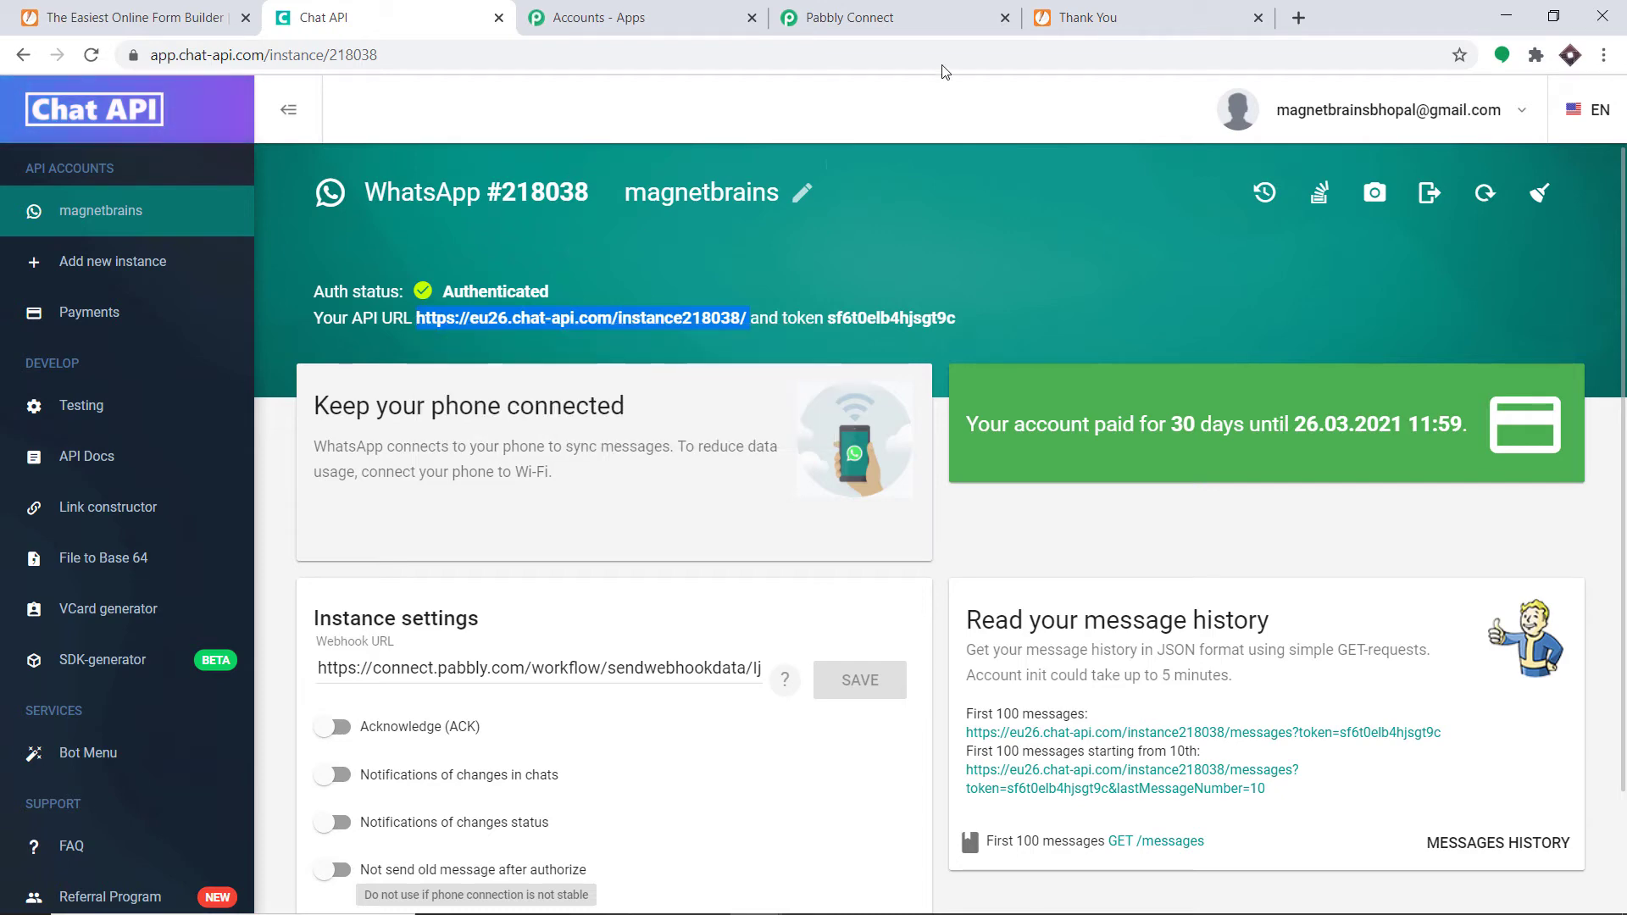
click(962, 7)
click(741, 445)
right_click(743, 449)
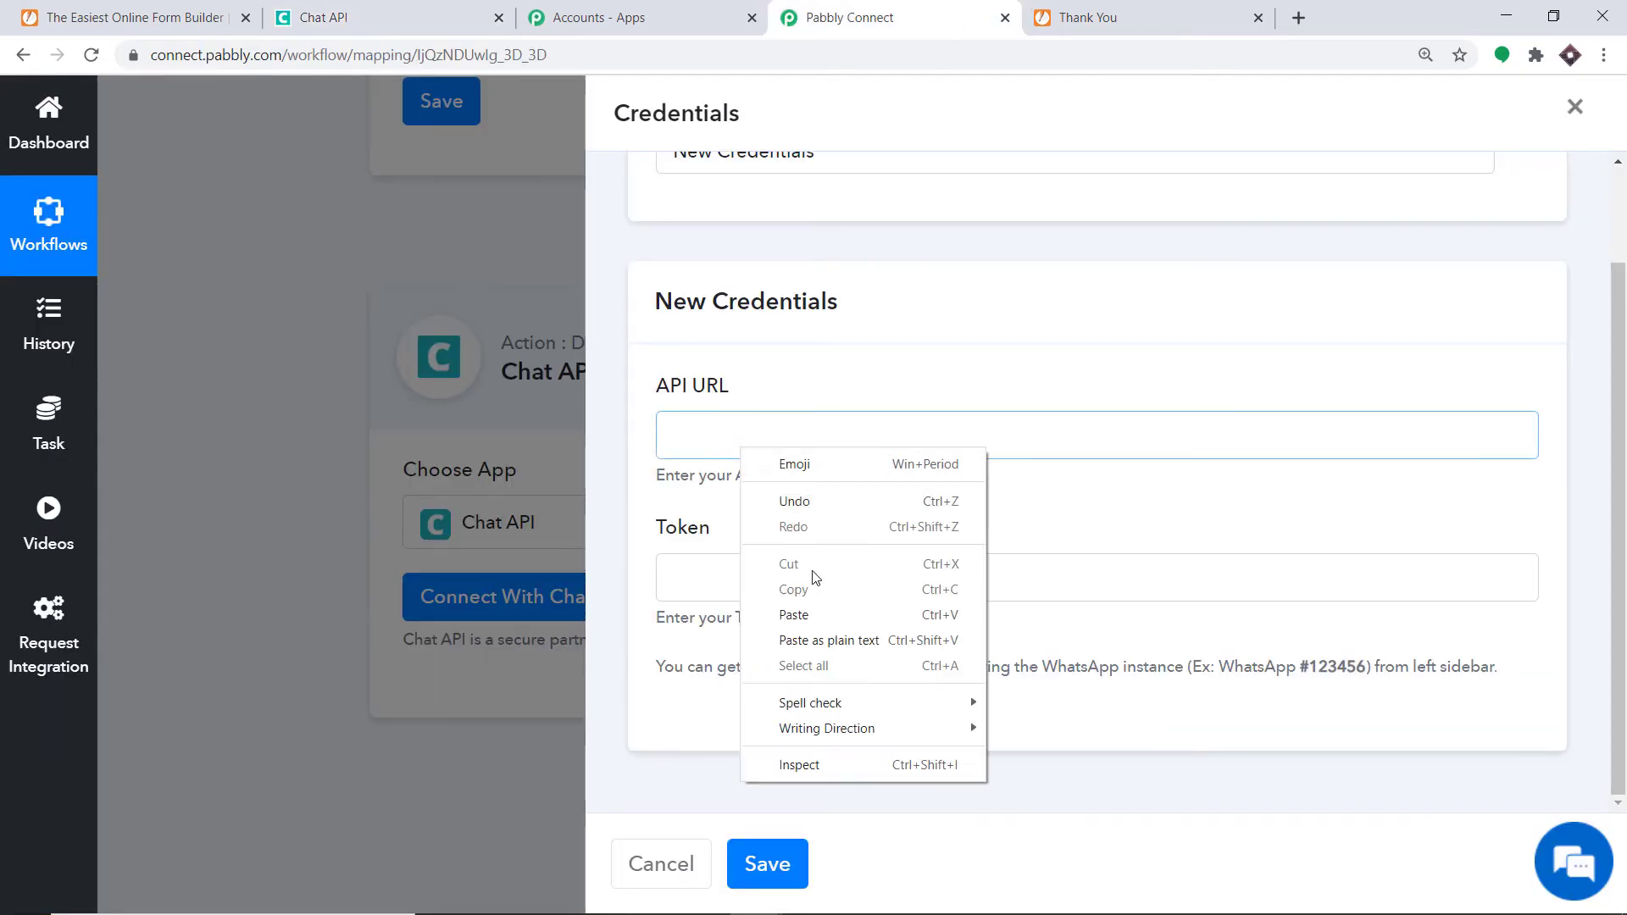
click(793, 615)
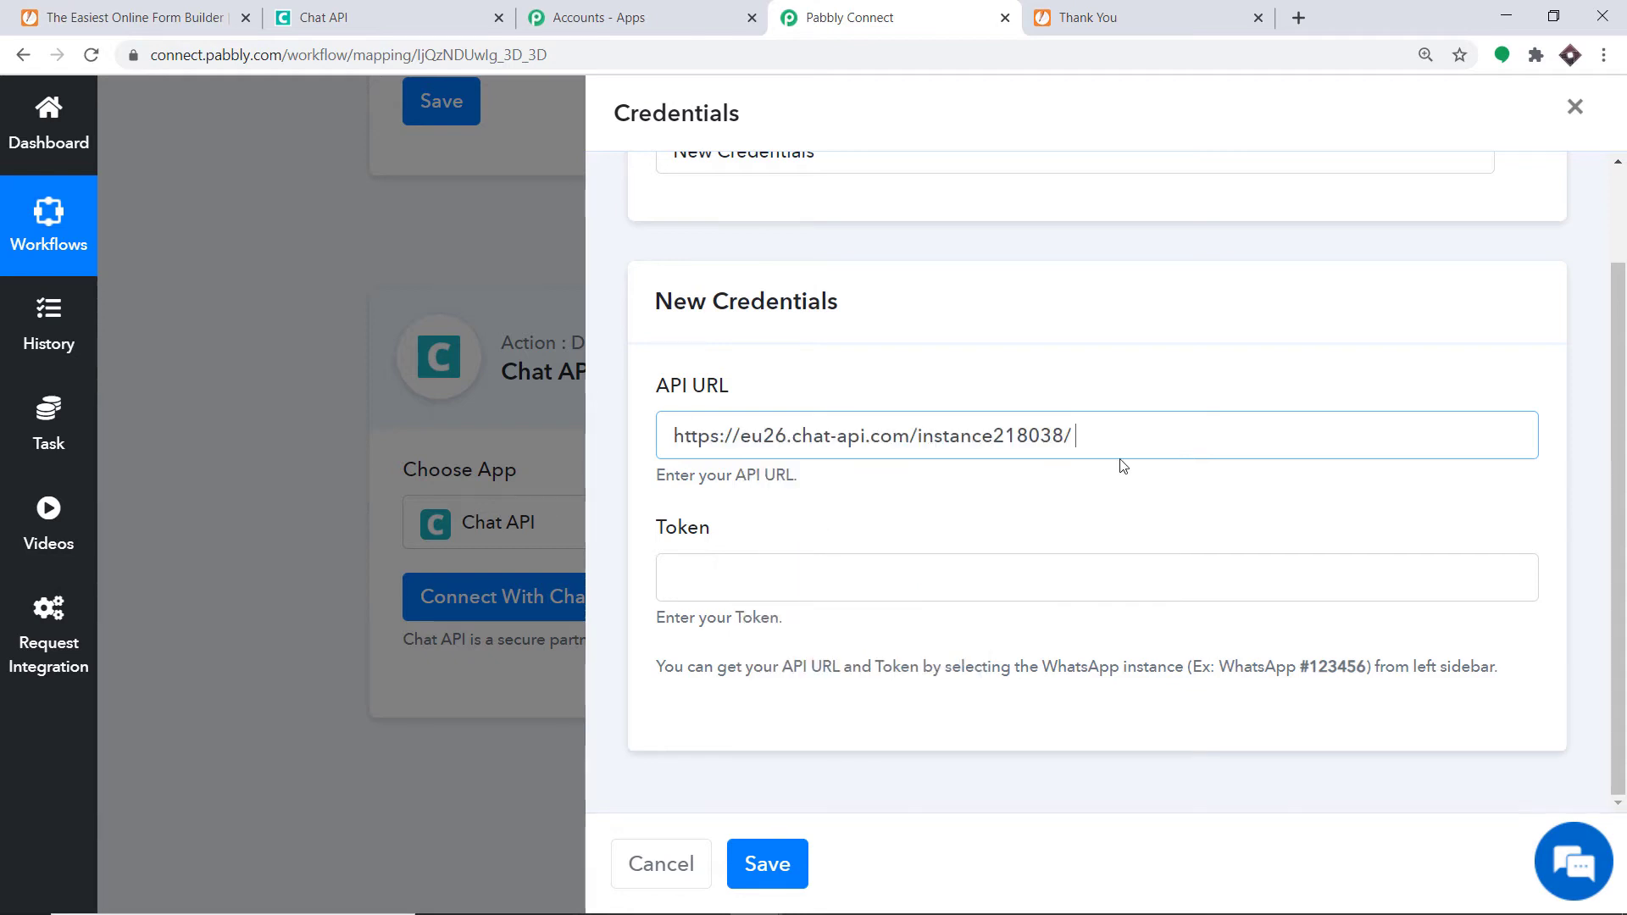
Copy the token from the Chat API WhatsApp instance page into the Token field in Pabbly Connect and save the new credentials.
click(359, 17)
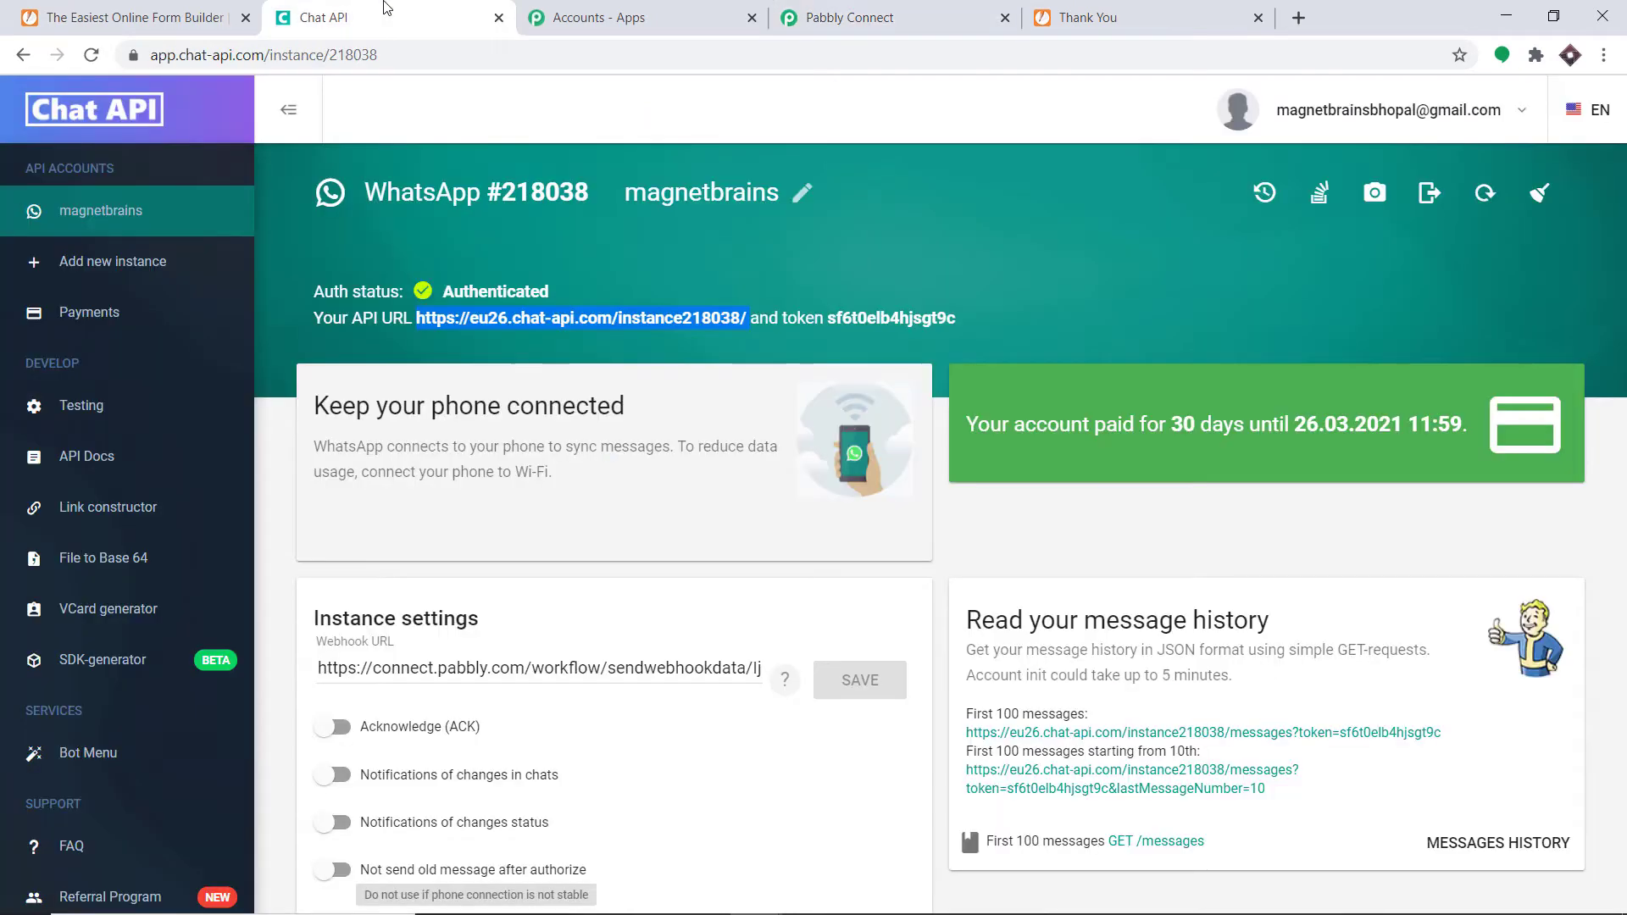
drag(969, 319, 827, 328)
right_click(833, 325)
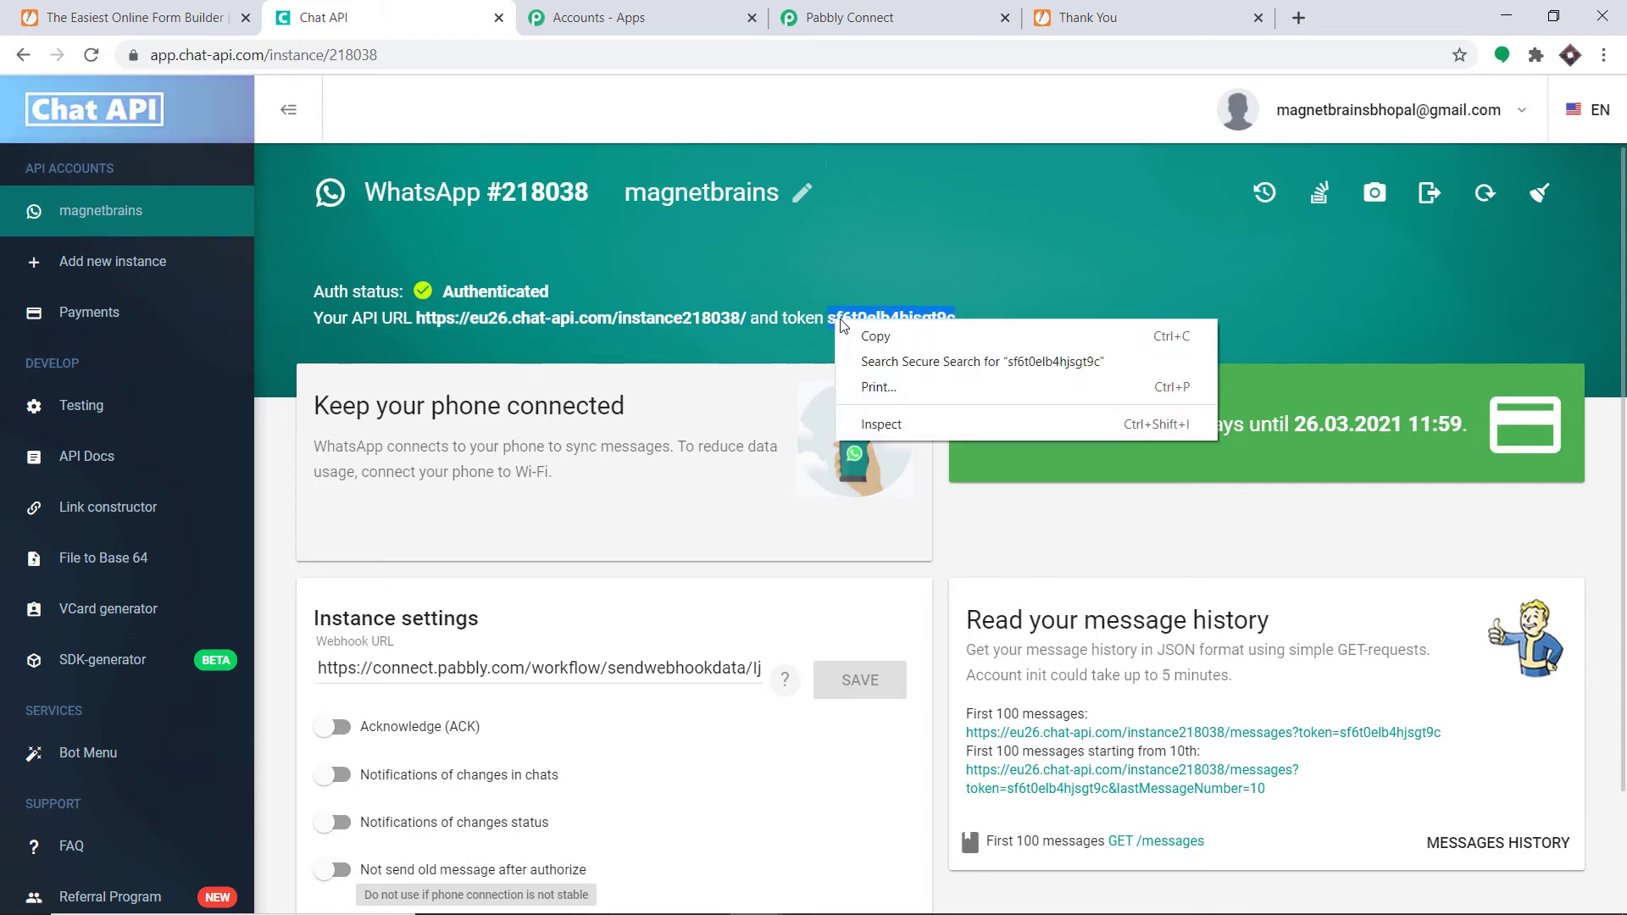
click(851, 333)
click(850, 17)
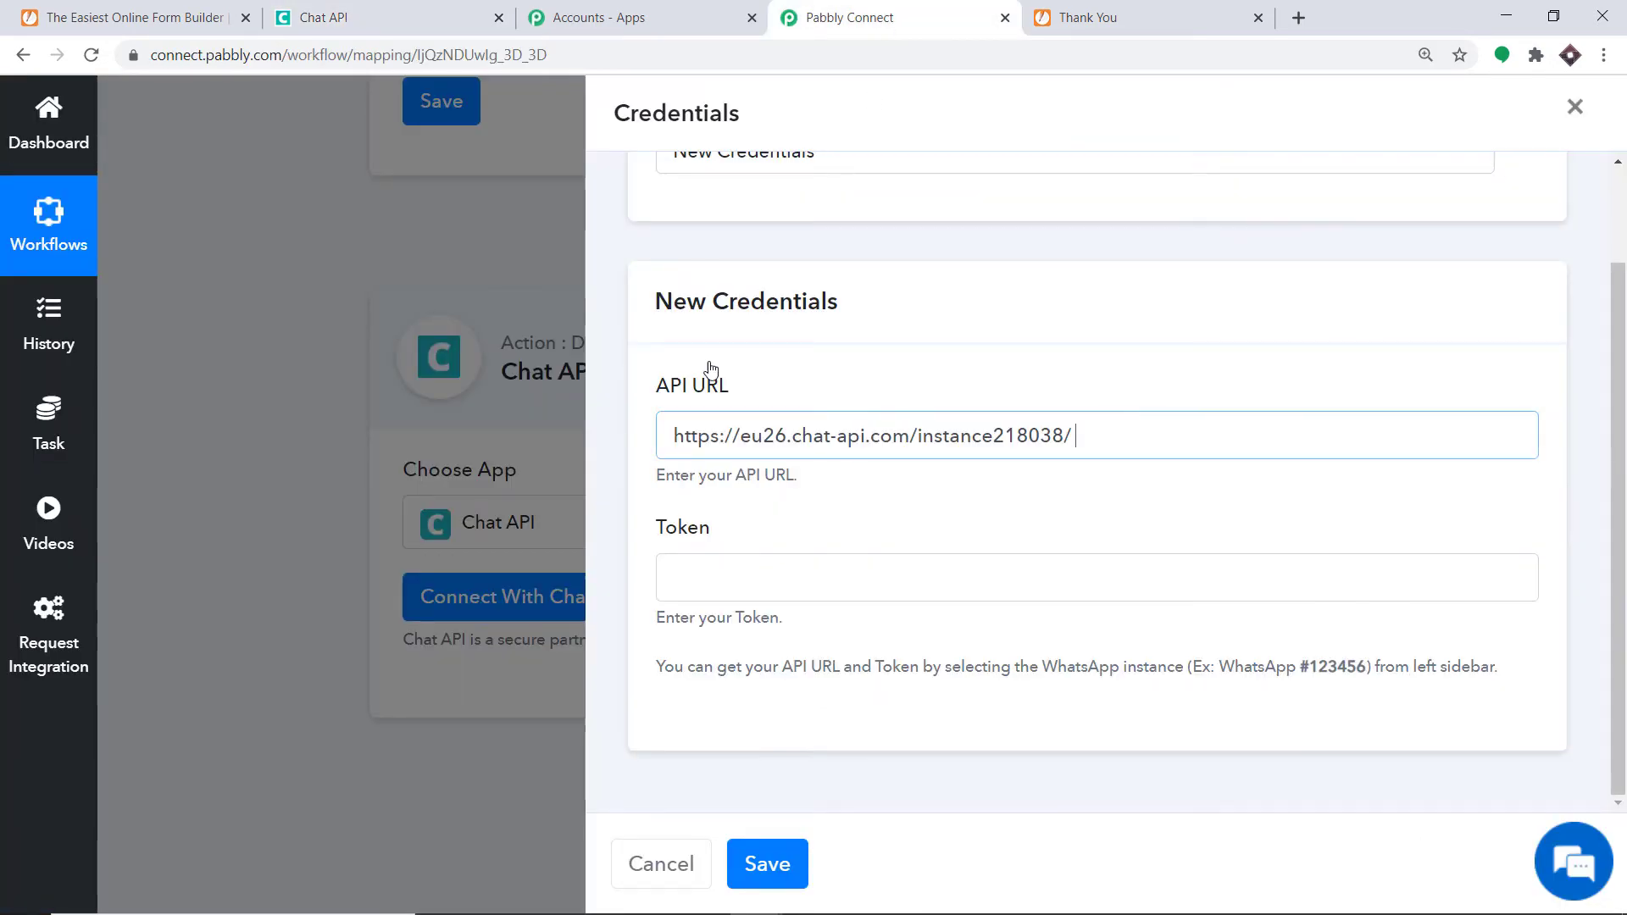
click(704, 572)
right_click(705, 573)
click(792, 740)
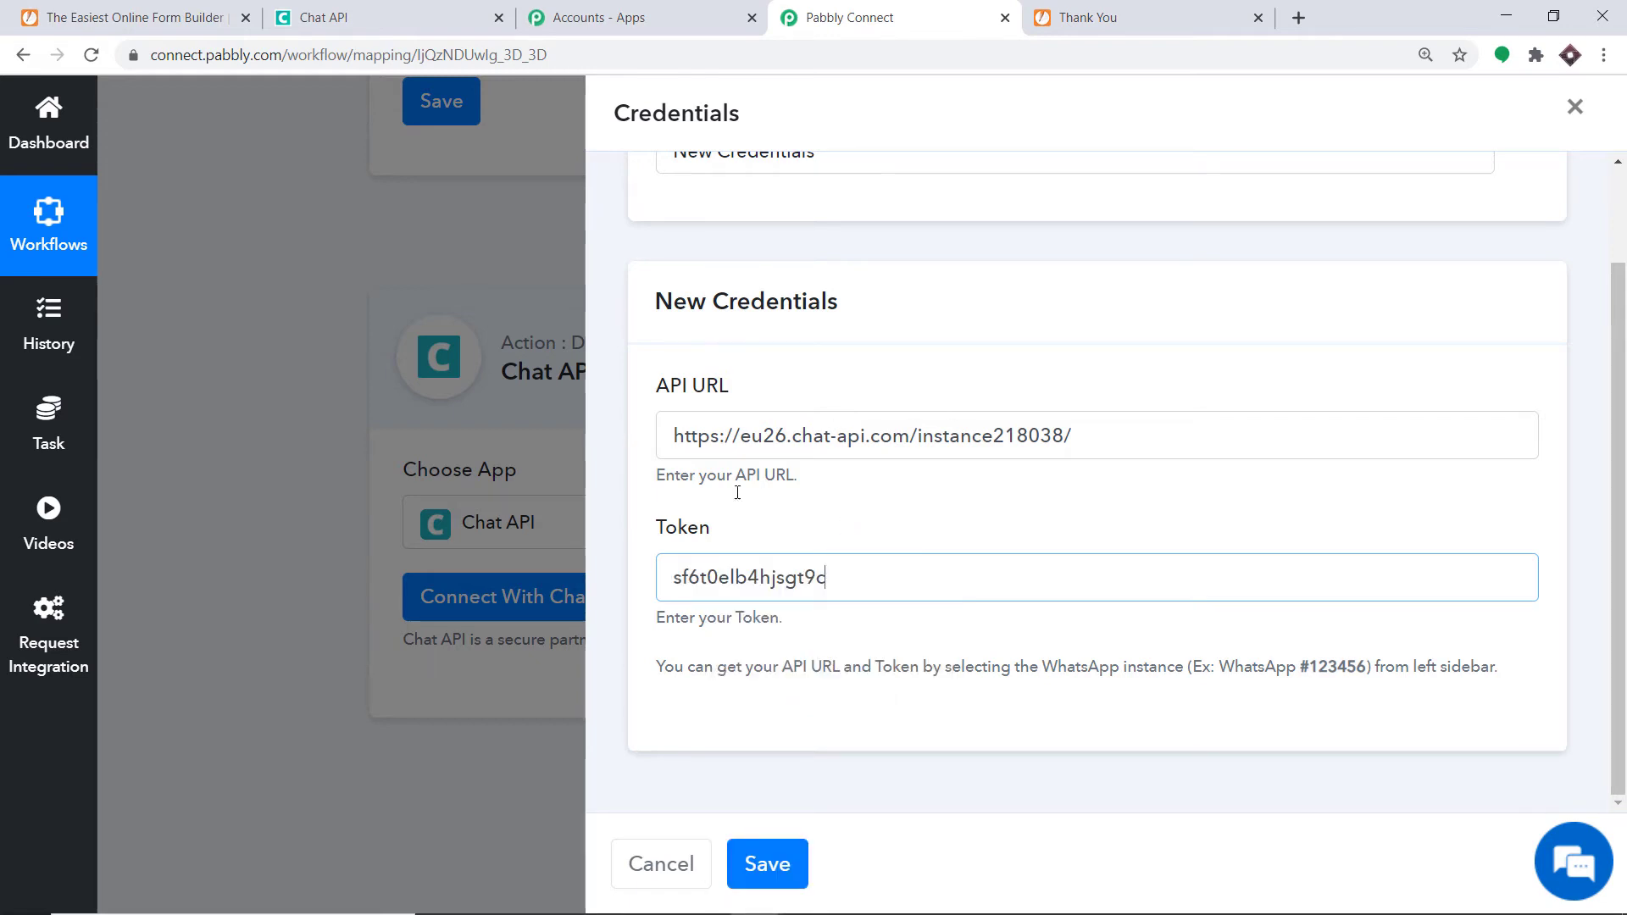
click(782, 854)
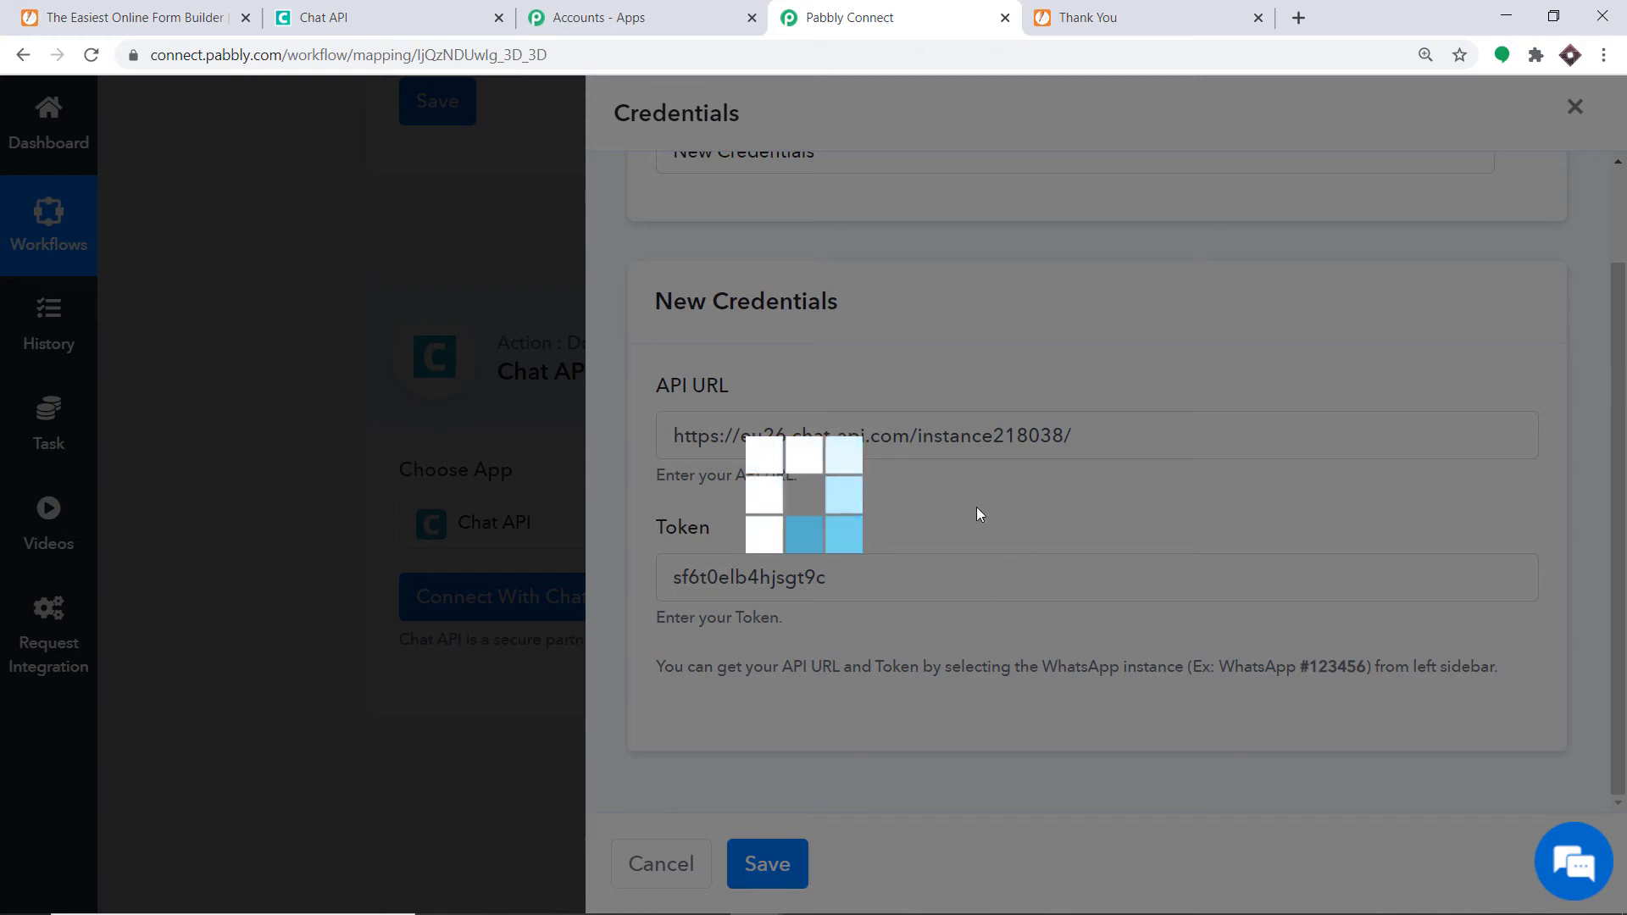
scroll(973, 302, down, 4)
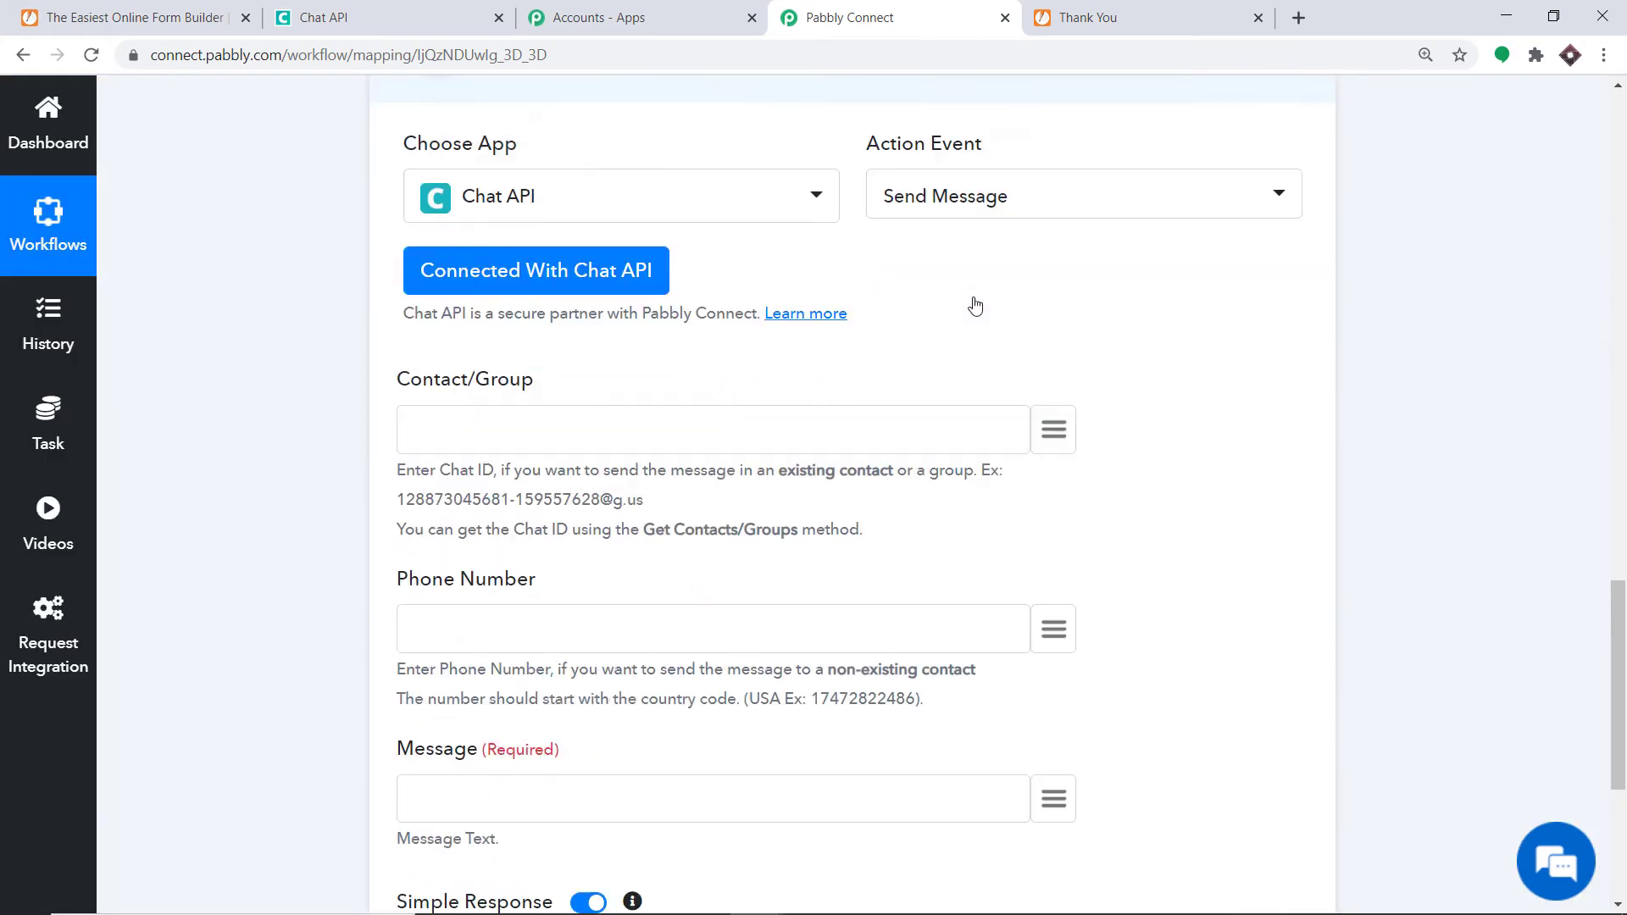
scroll(974, 306, down, 2)
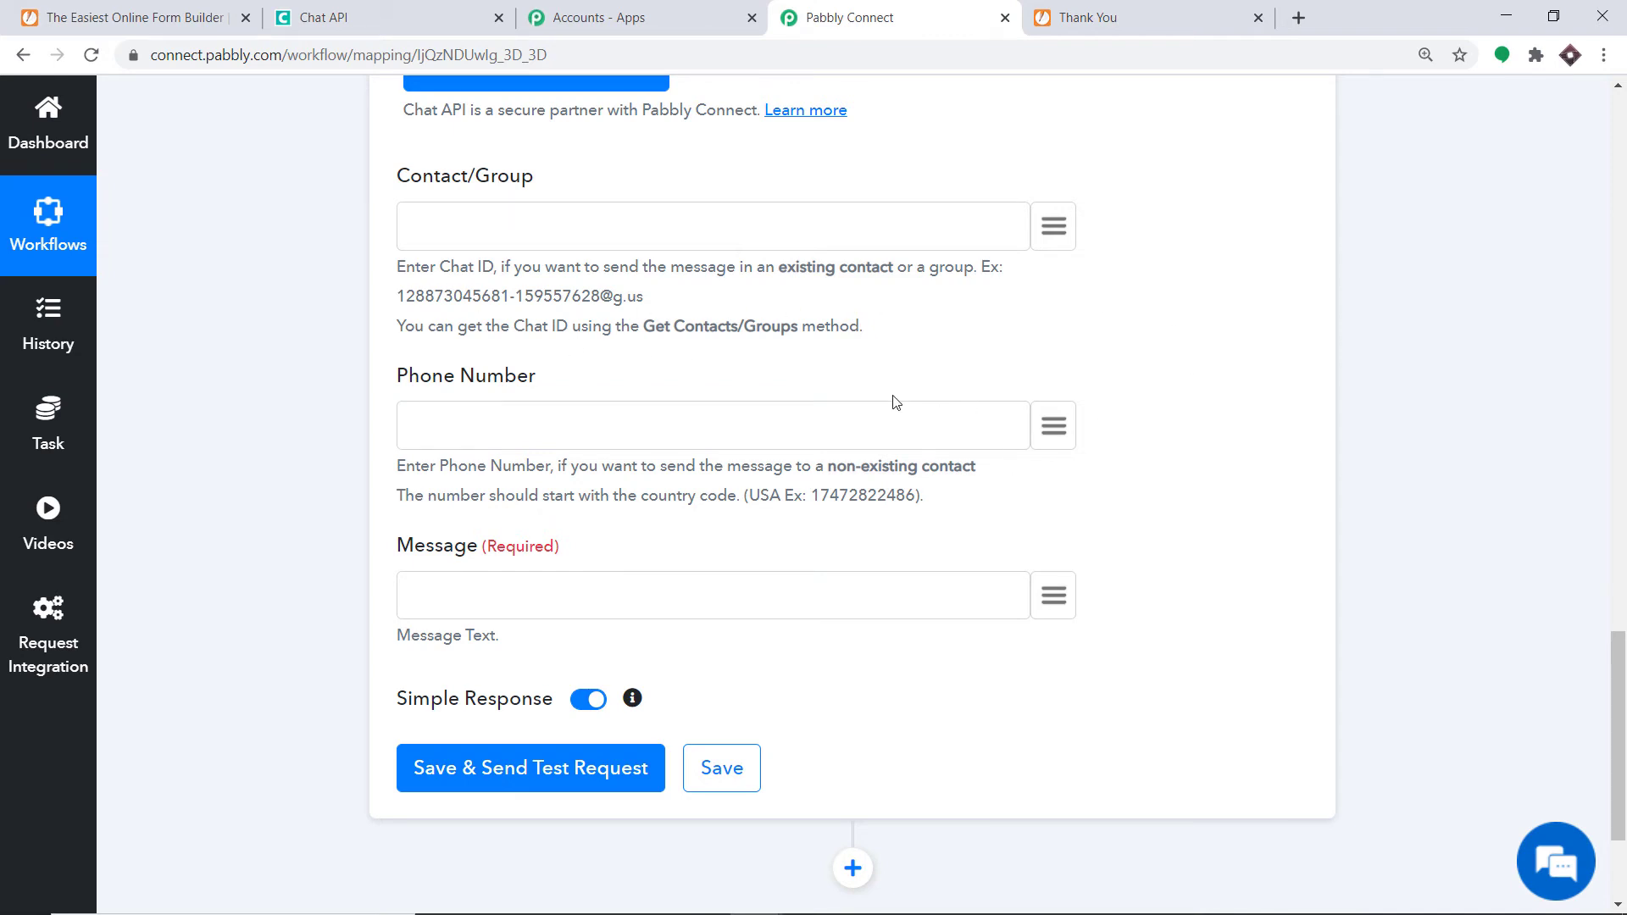
click(1053, 439)
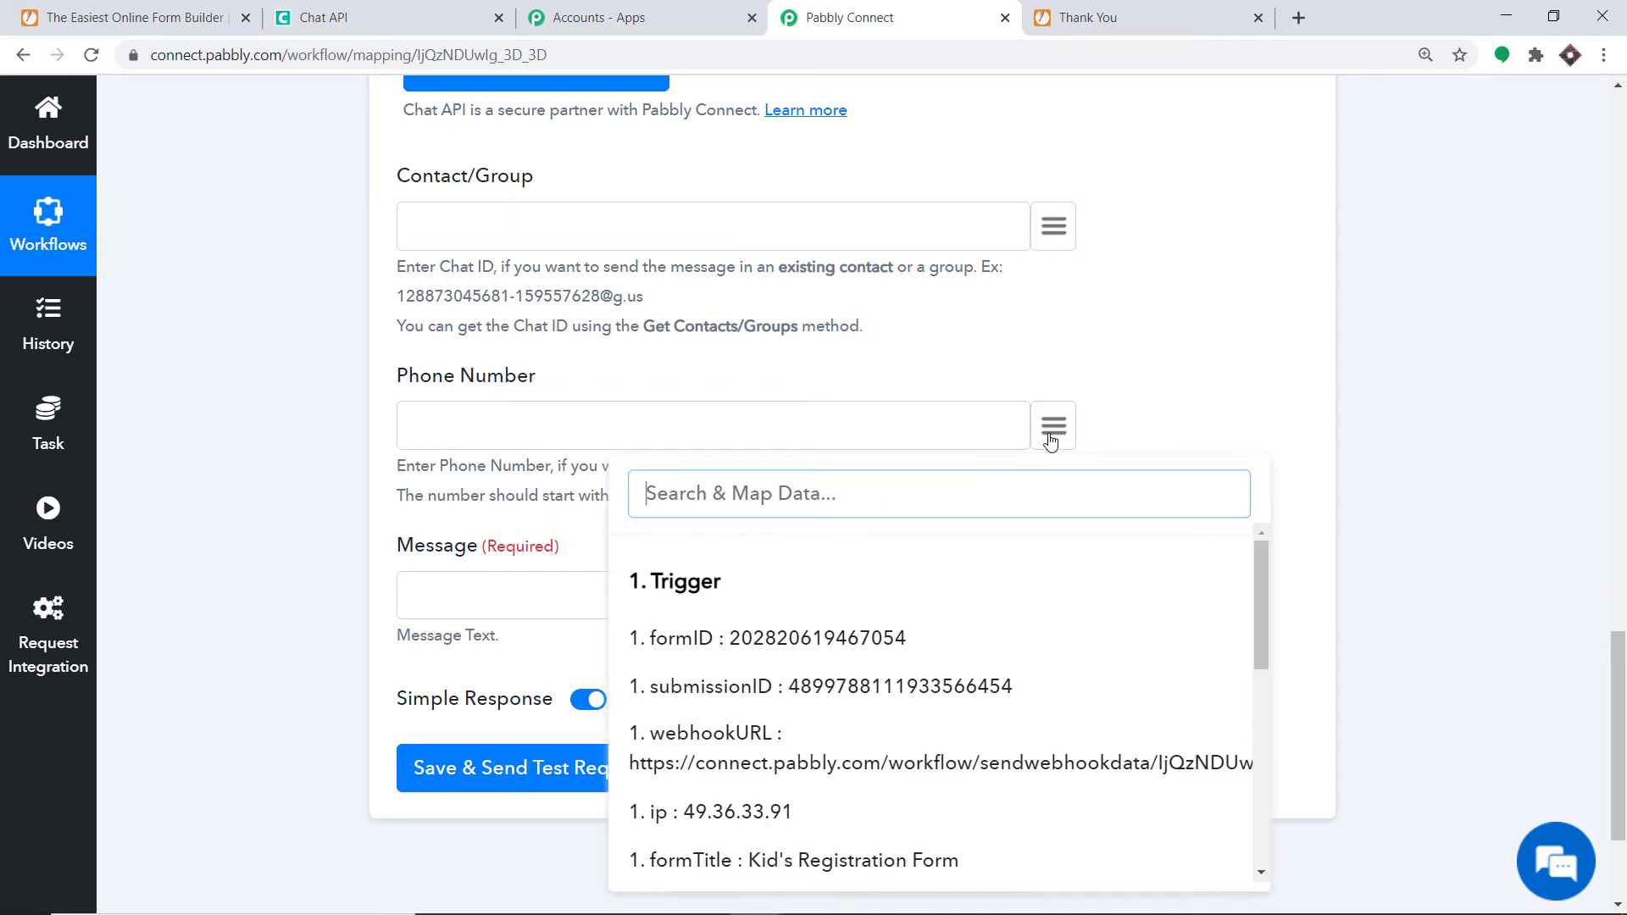
scroll(1000, 593, down, 3)
scroll(1004, 610, down, 4)
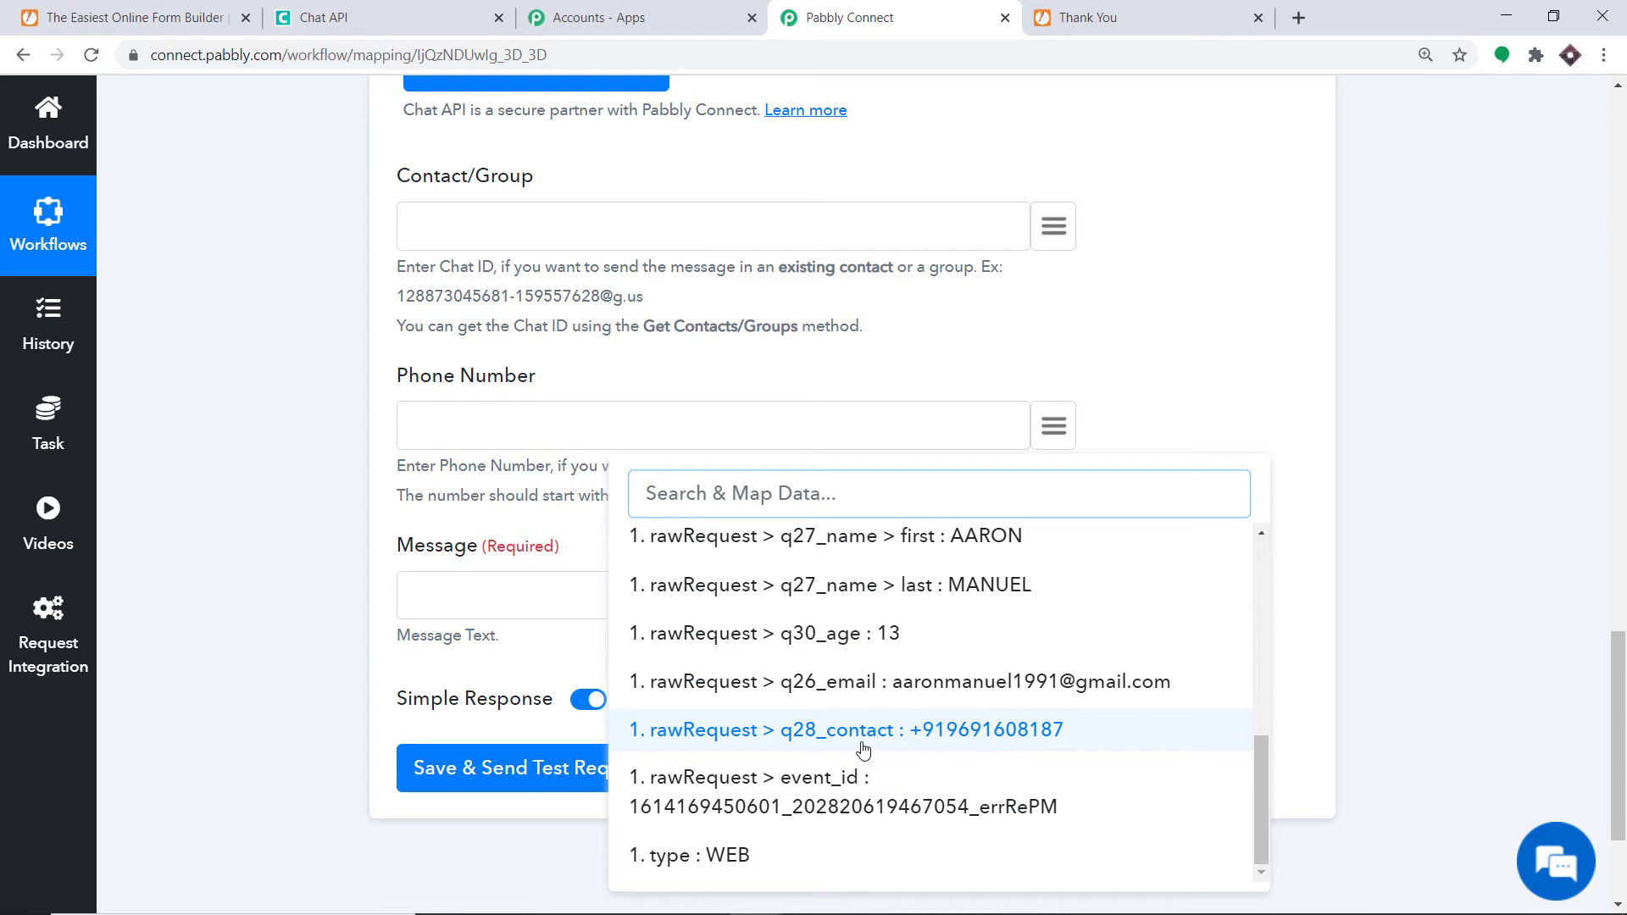
click(914, 730)
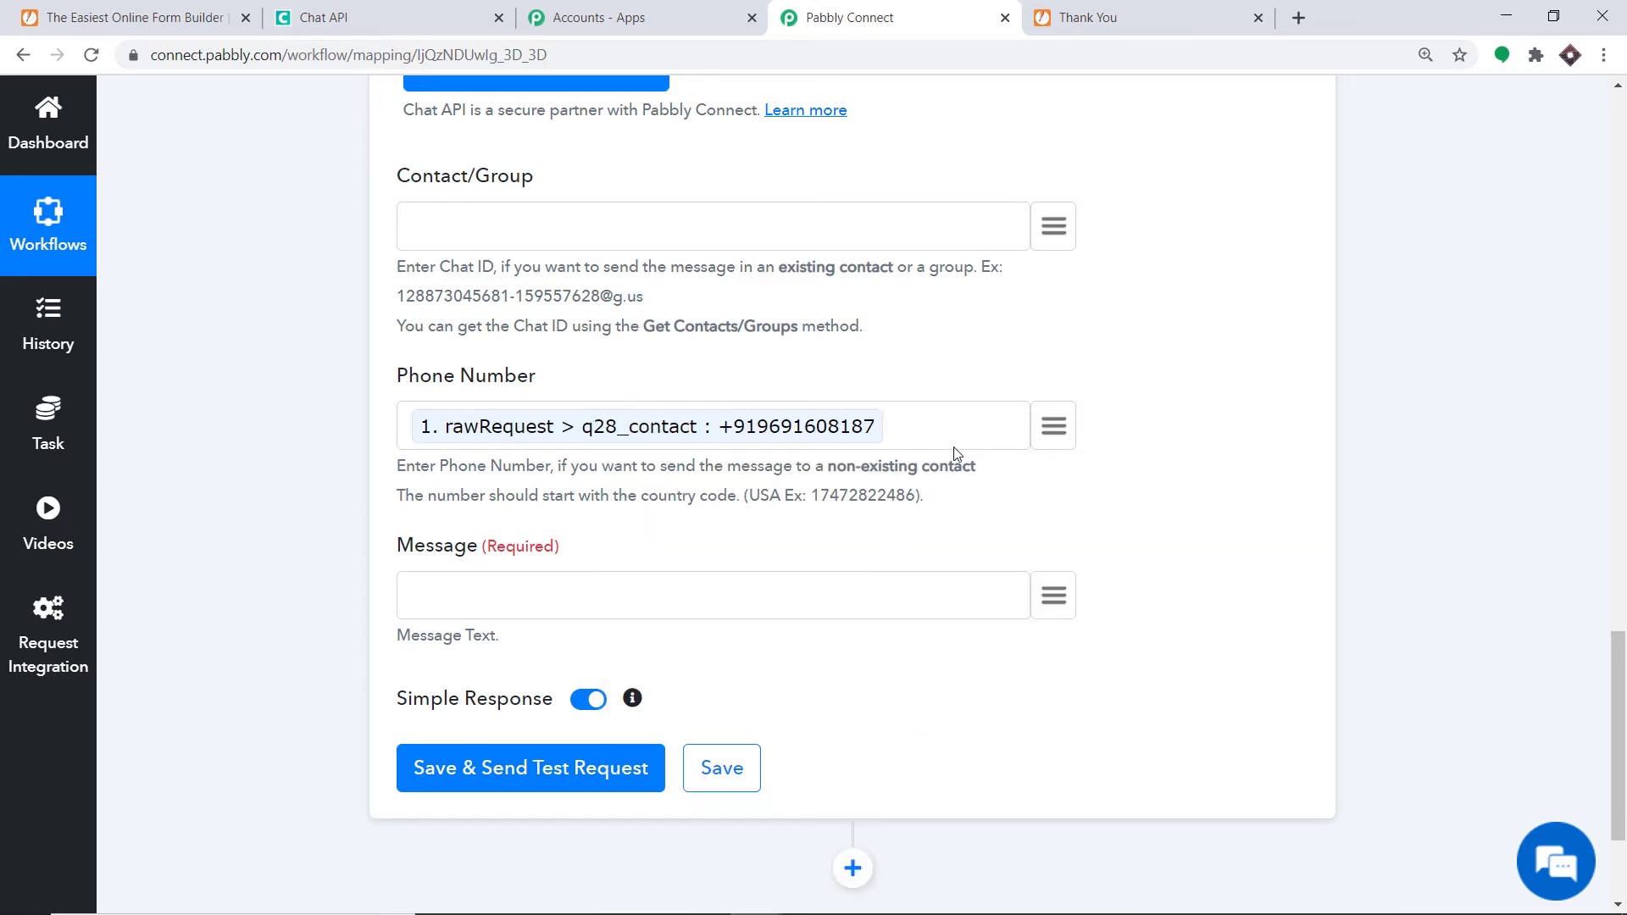
key(BackSpace)
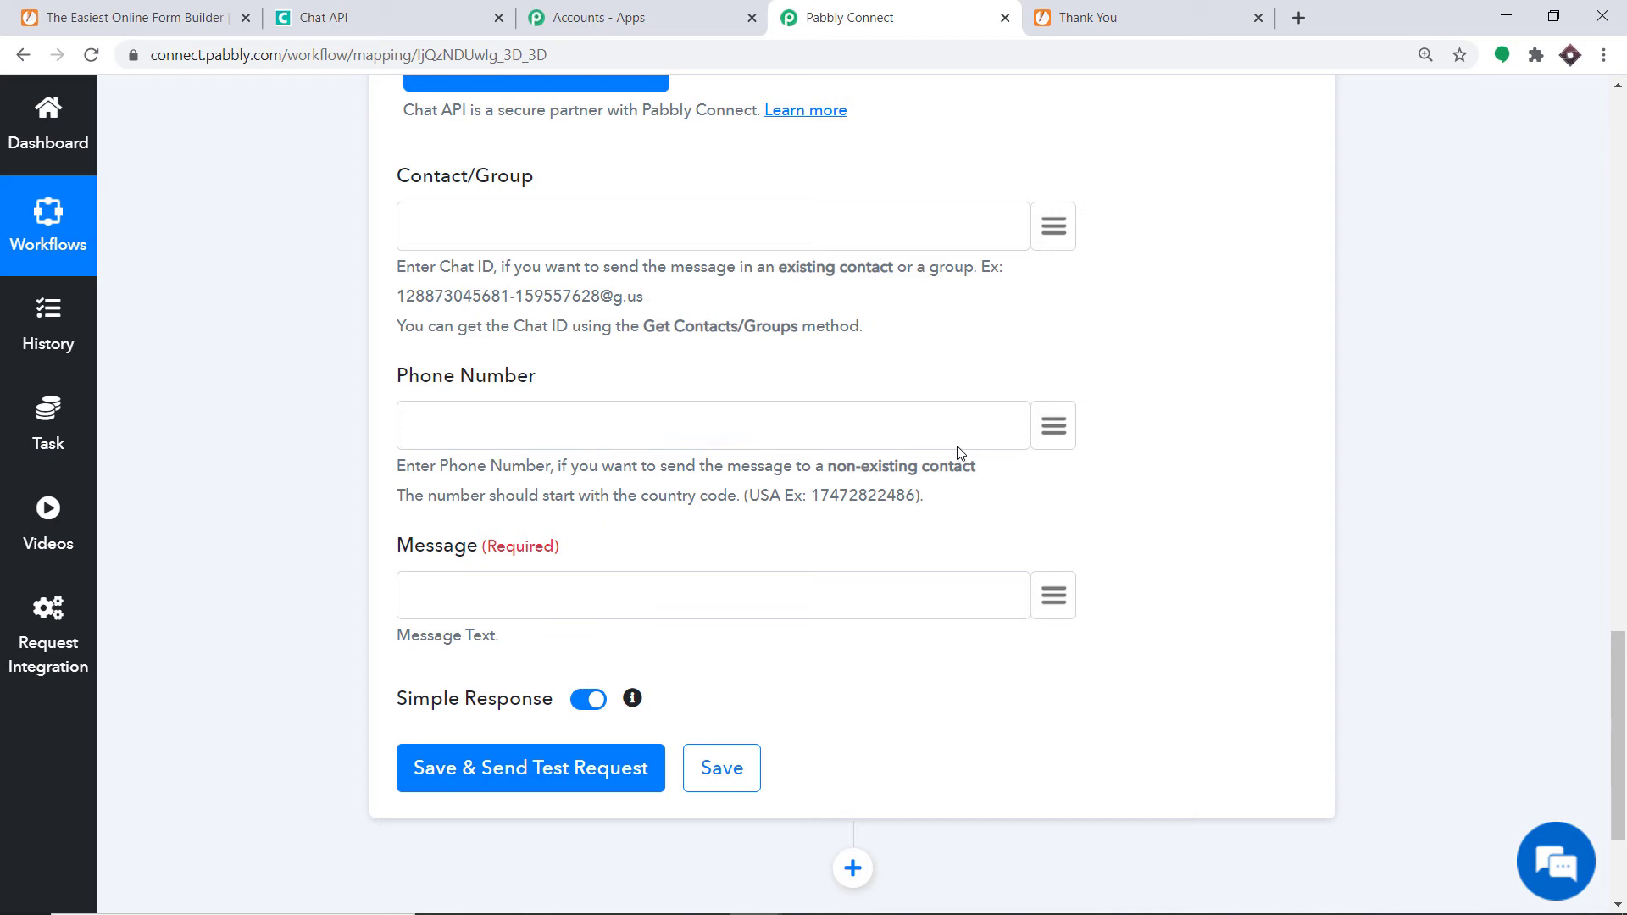
Map the Phone Number field to the trigger's rawRequest > q28_contact value.
click(1051, 445)
scroll(897, 610, down, 7)
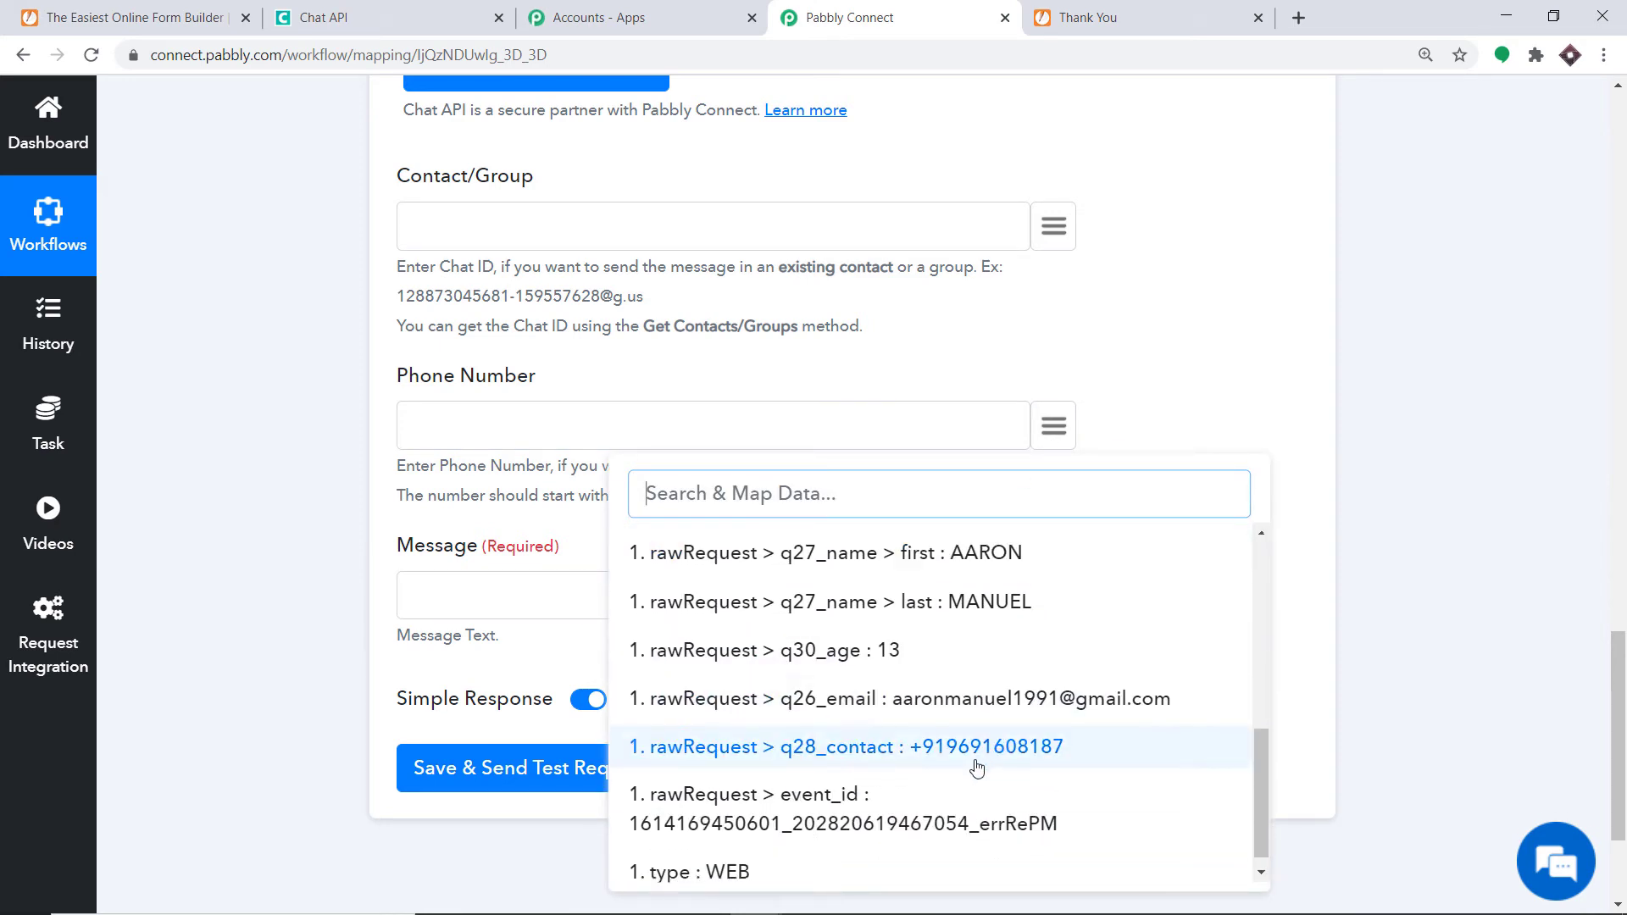
click(979, 757)
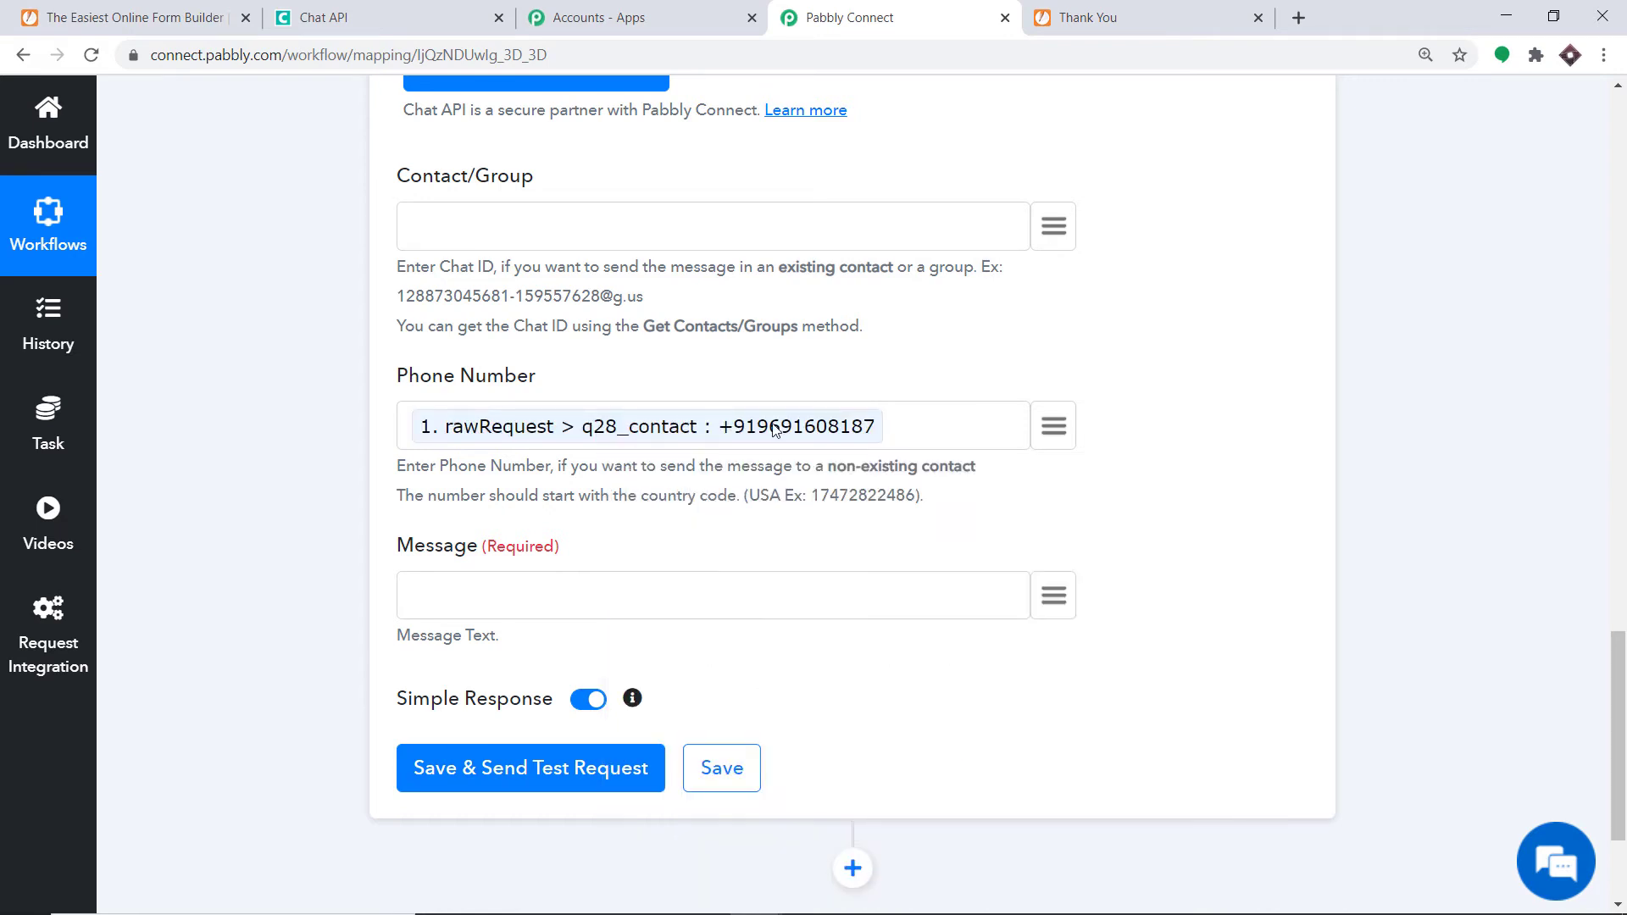
Begin the Message text with "Thank You Mr/Ms" followed by the mapped rawRequest > q27_name > first value.
scroll(642, 489, down, 1)
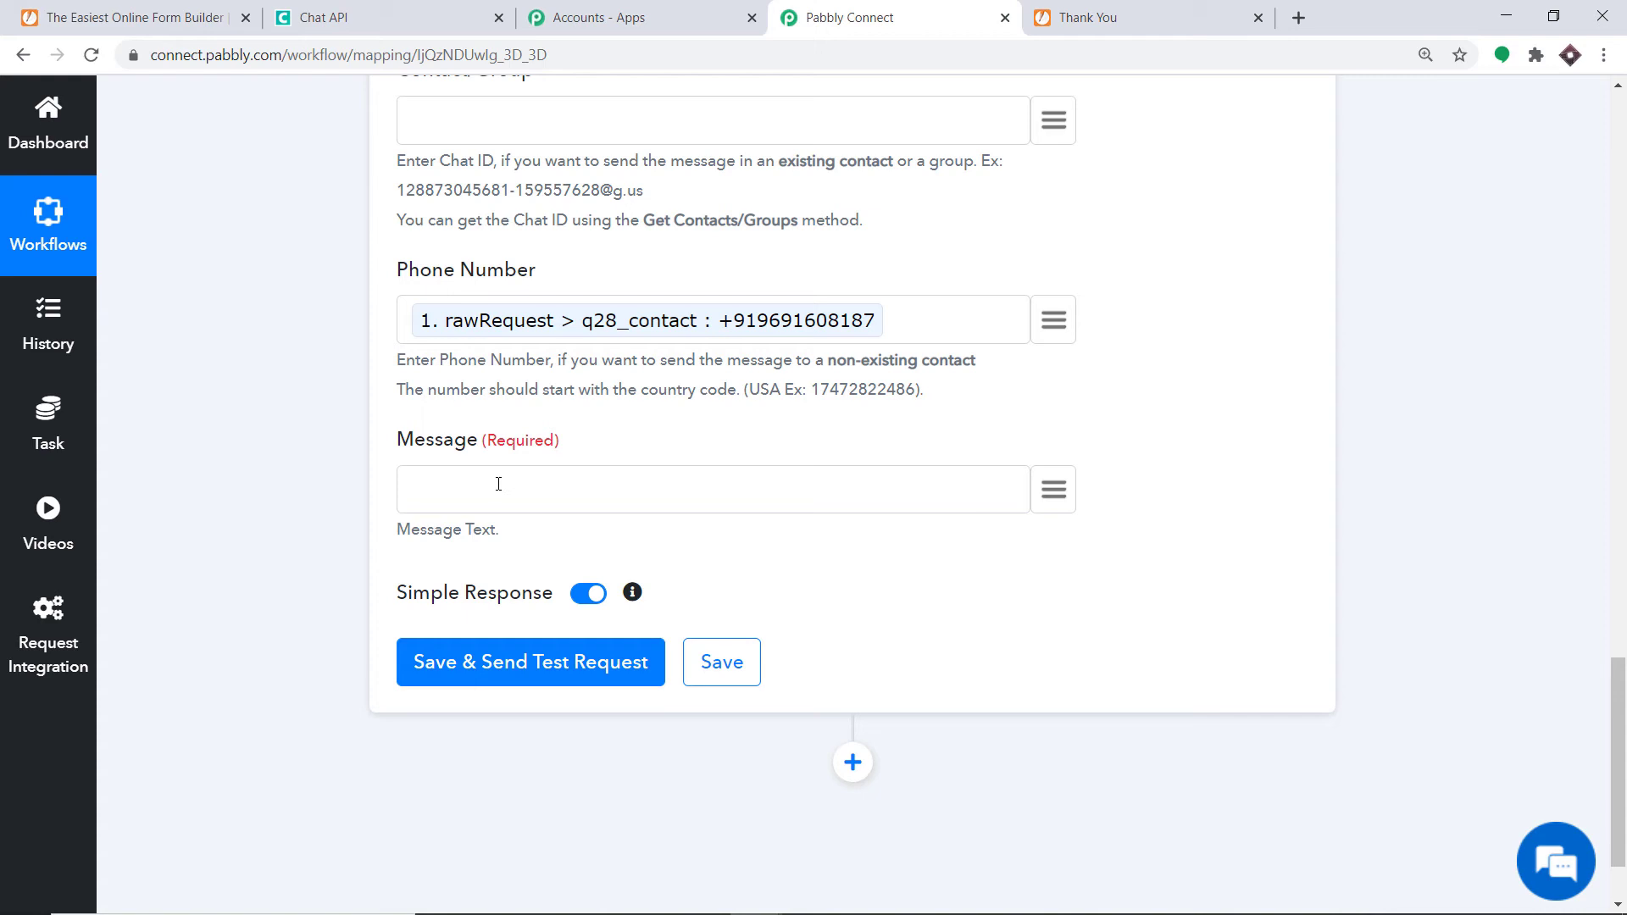
text(Thank y)
key(BackSpace)
text(You Mr/Ms)
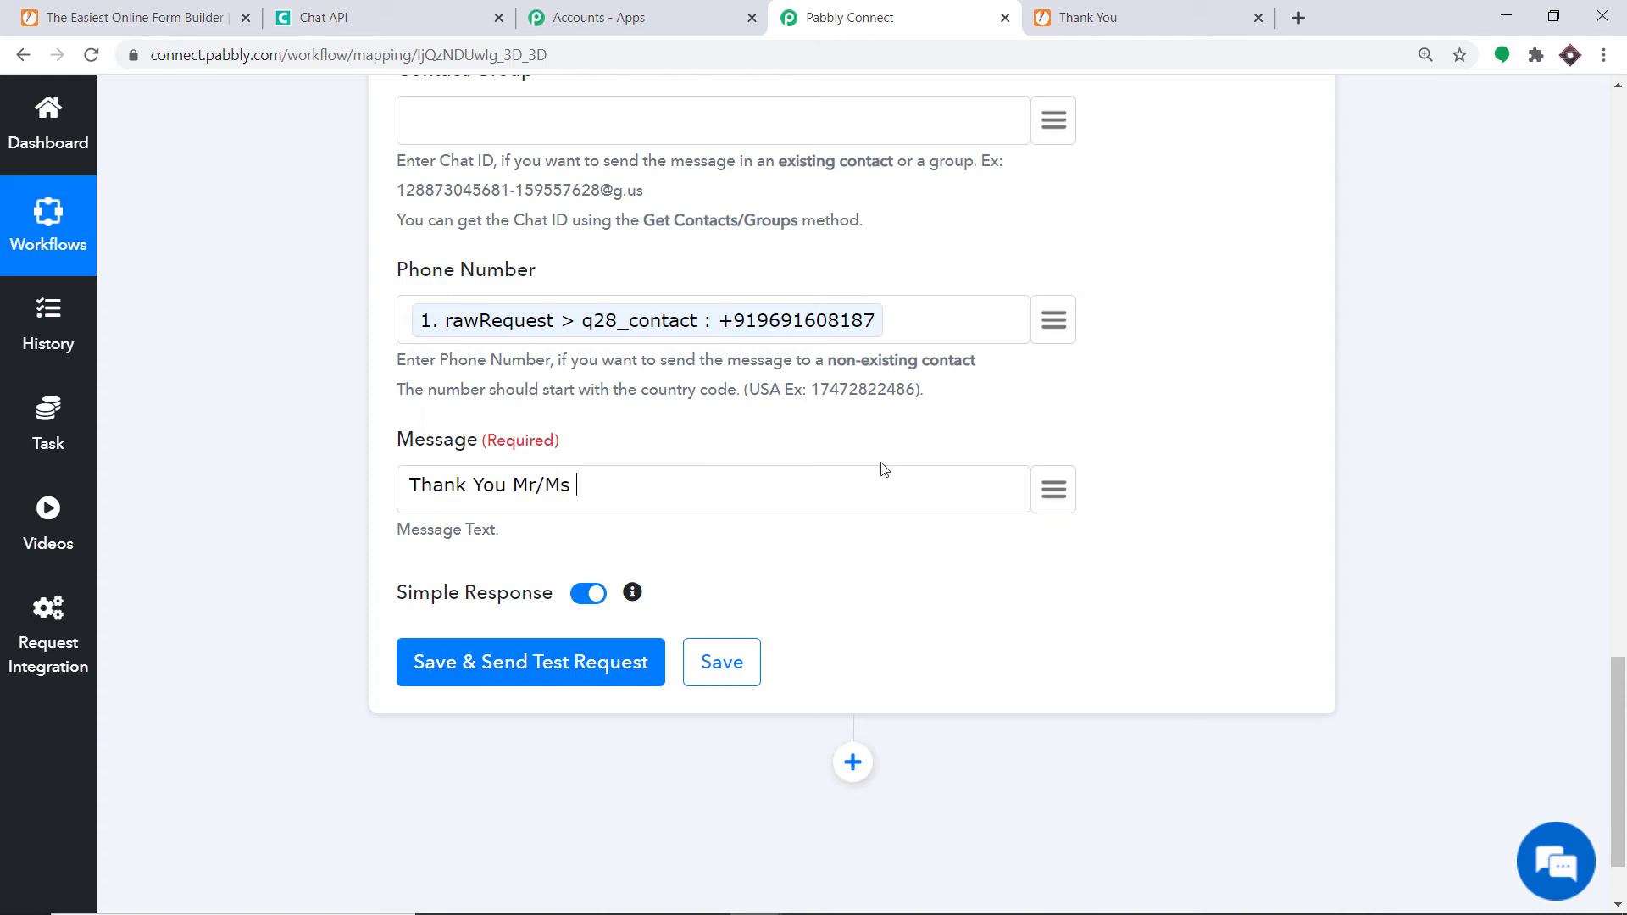
click(1054, 489)
scroll(1004, 596, down, 10)
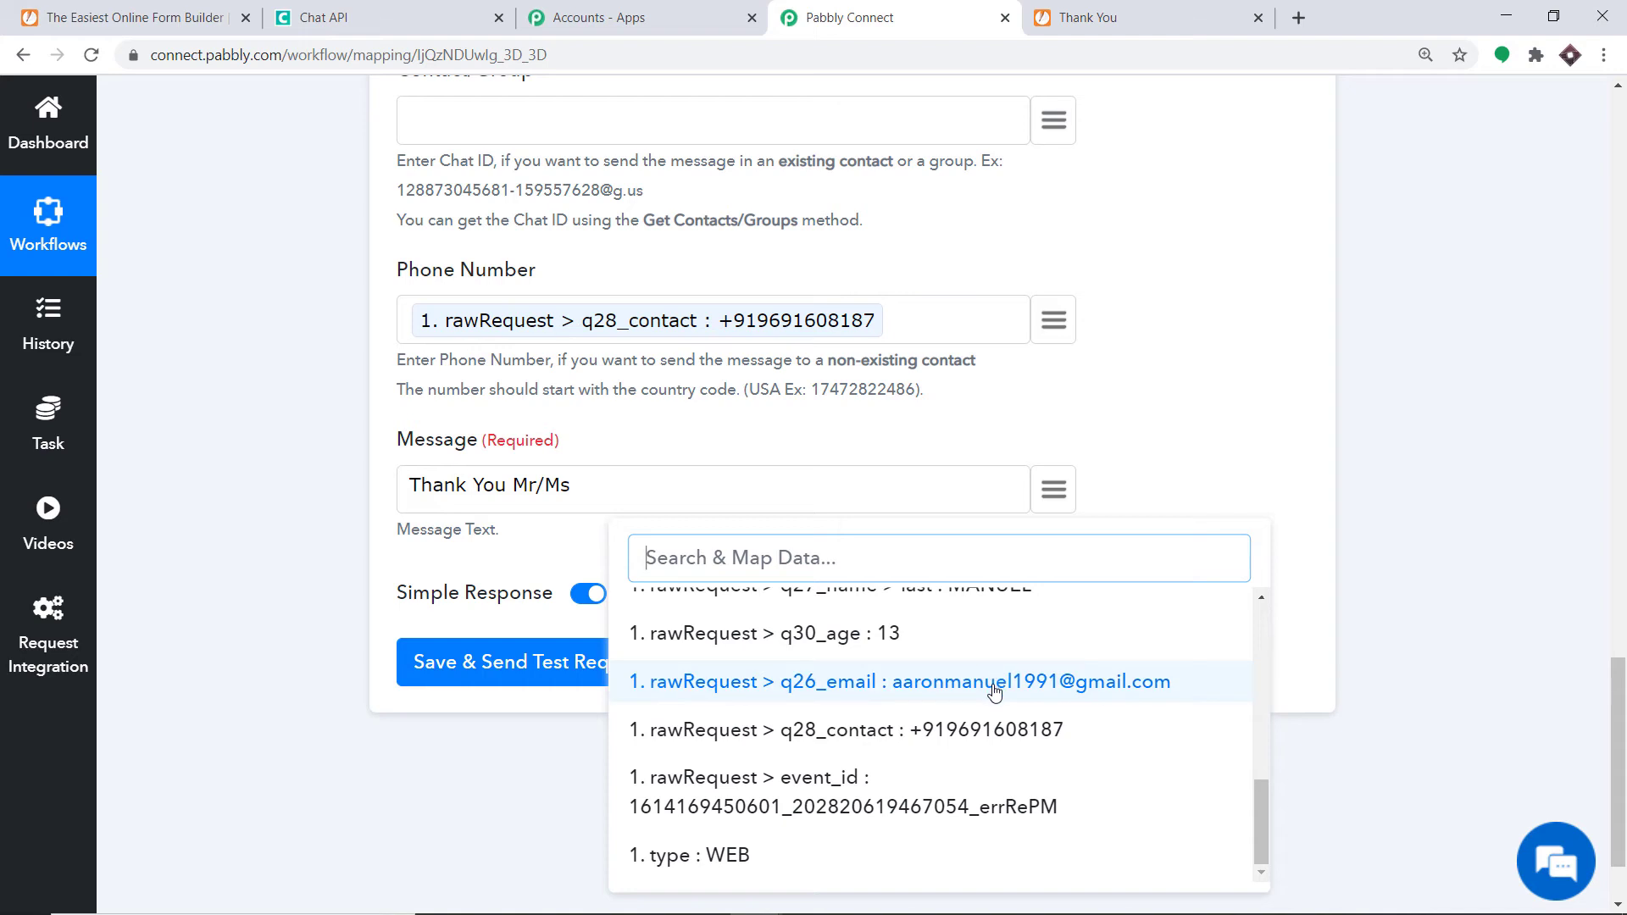
scroll(995, 690, up, 3)
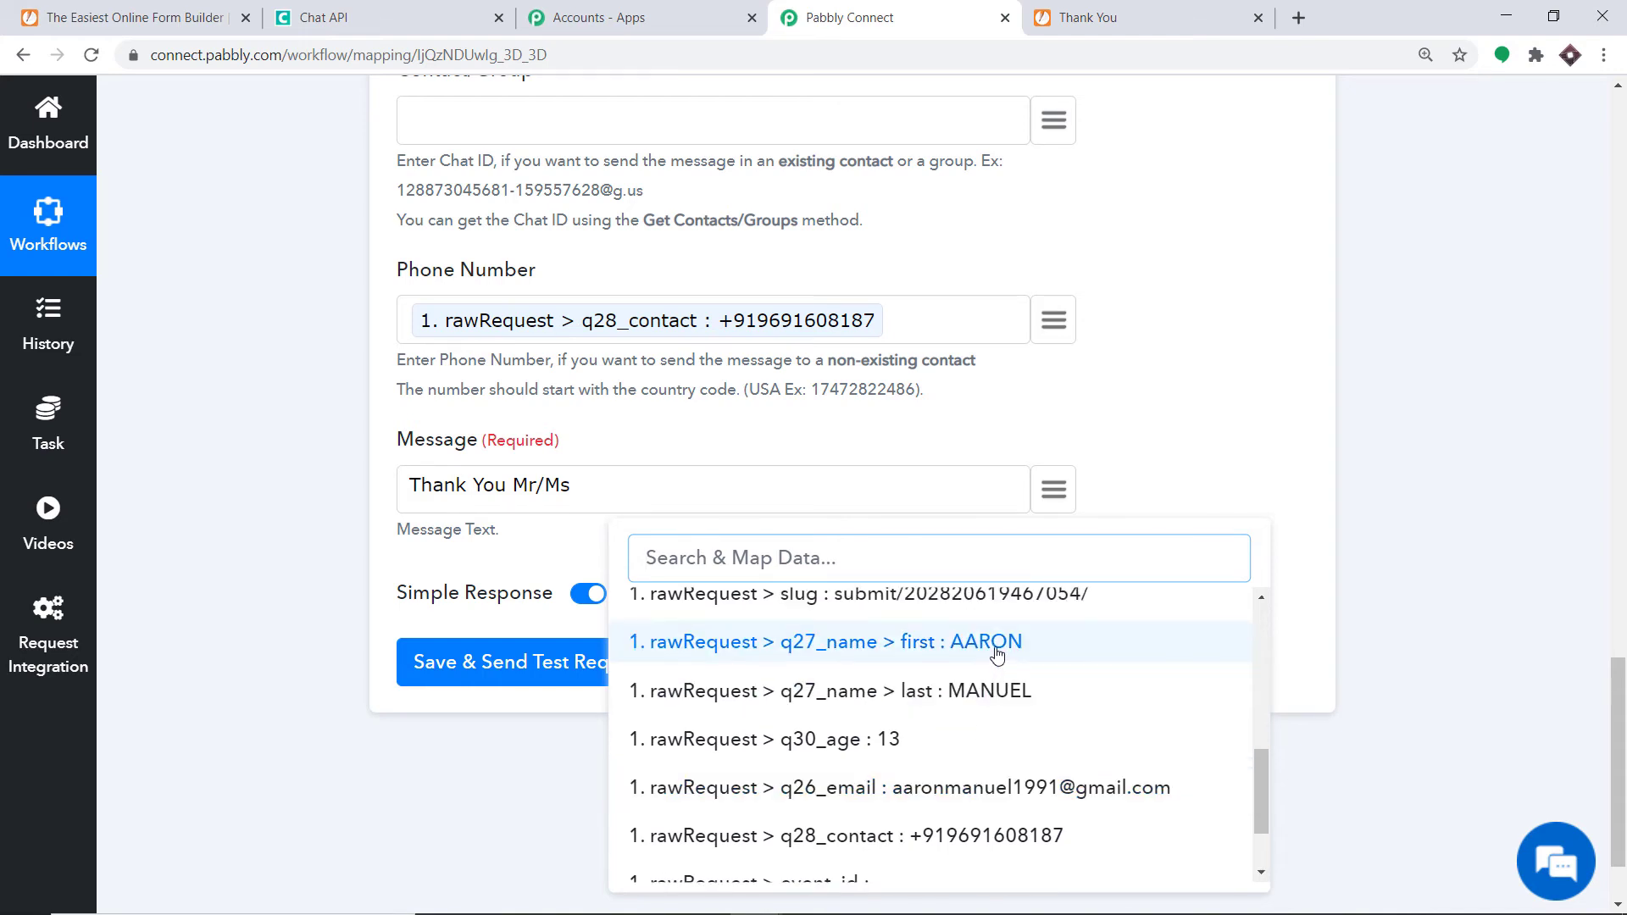
click(996, 651)
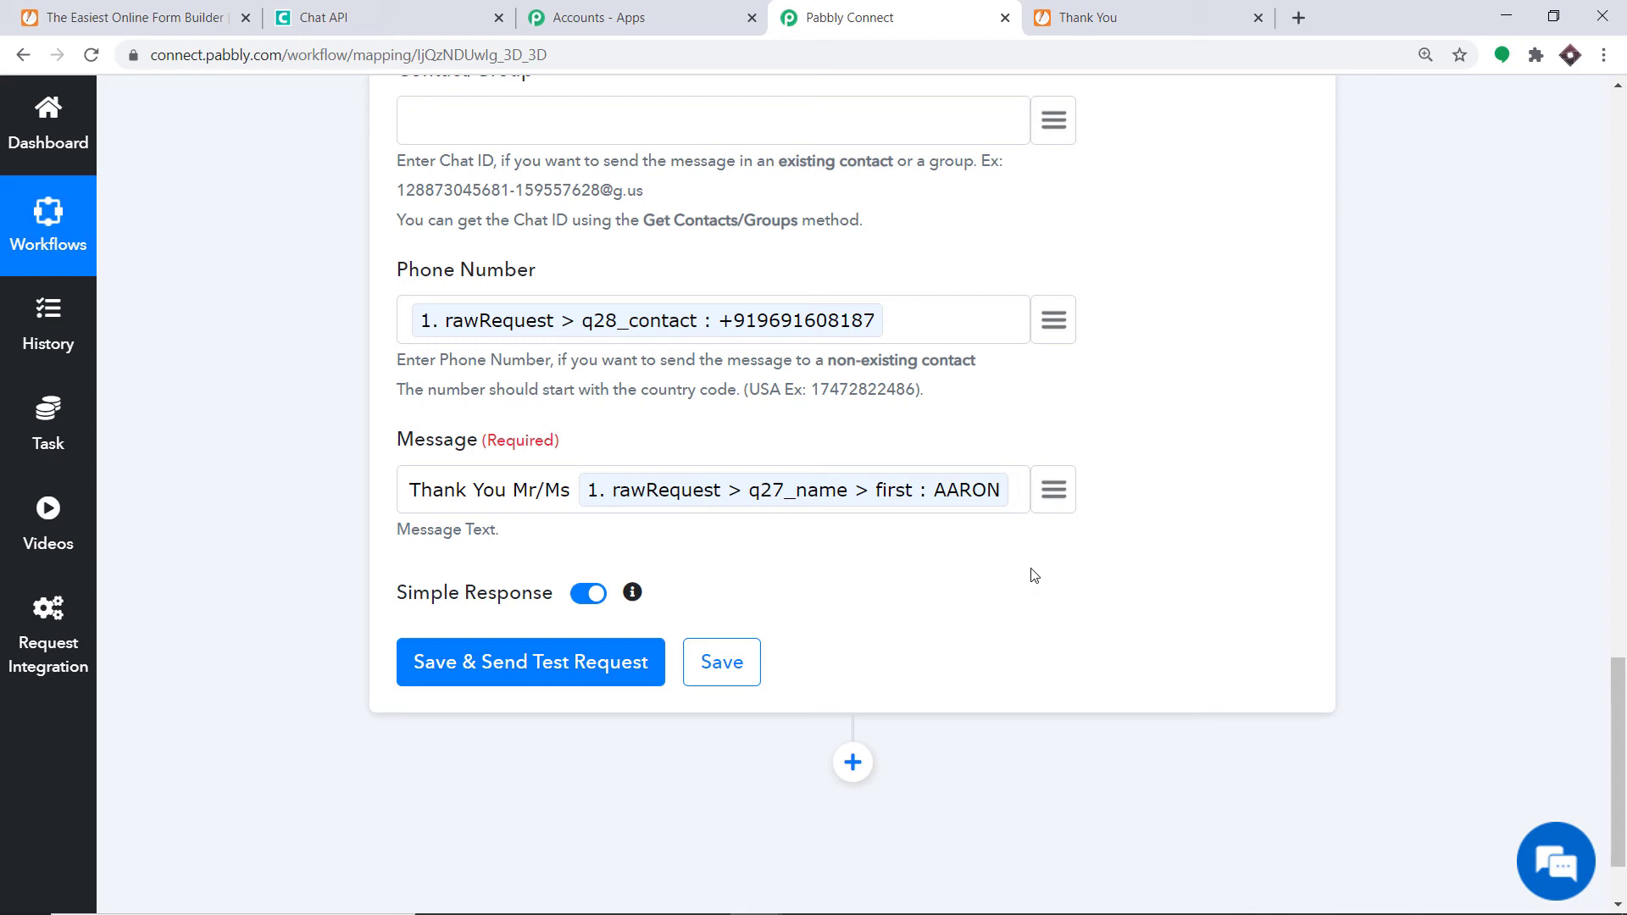
Search the mapping data for the respondent's last name and add rawRequest > q27_name > last to the message.
click(1059, 490)
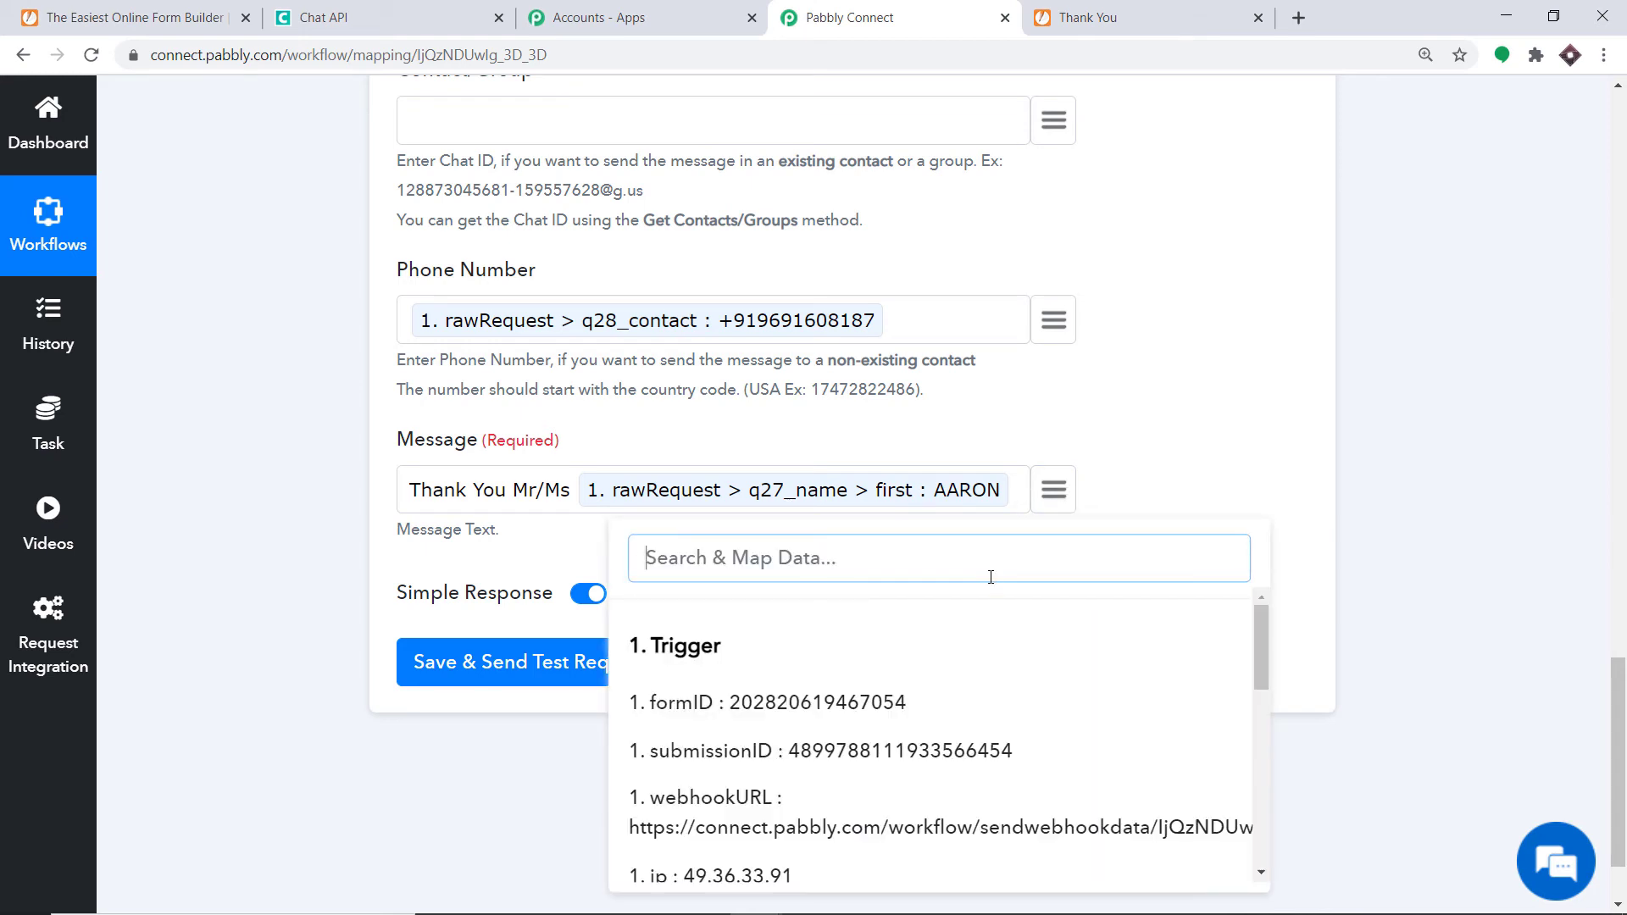
text(MAU)
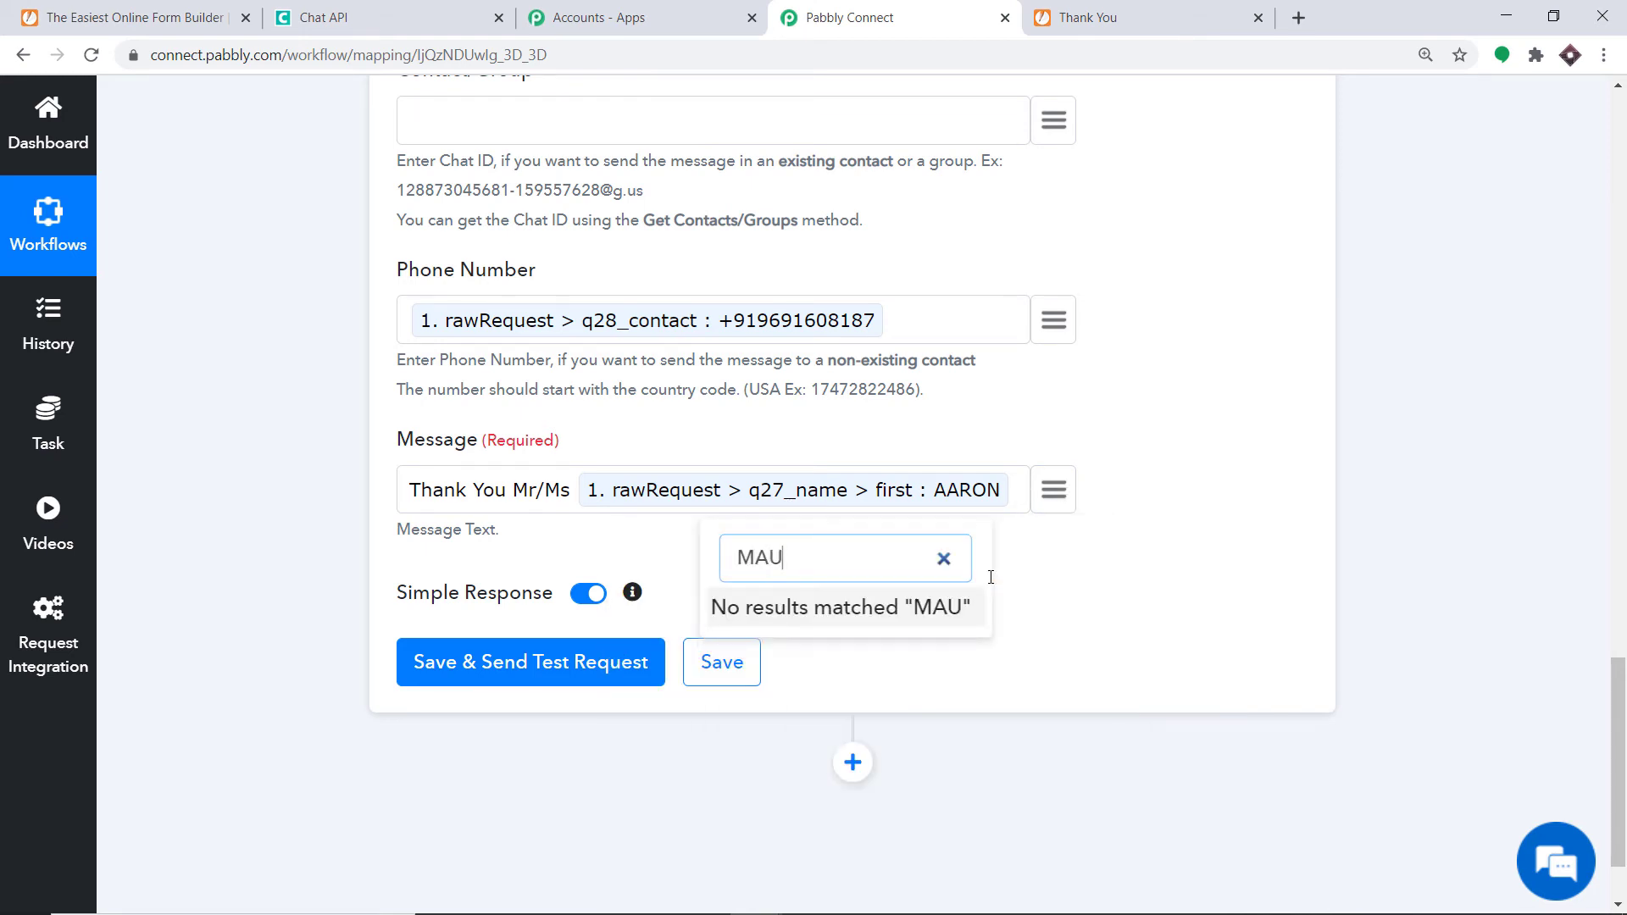
key(BackSpace)
text(N)
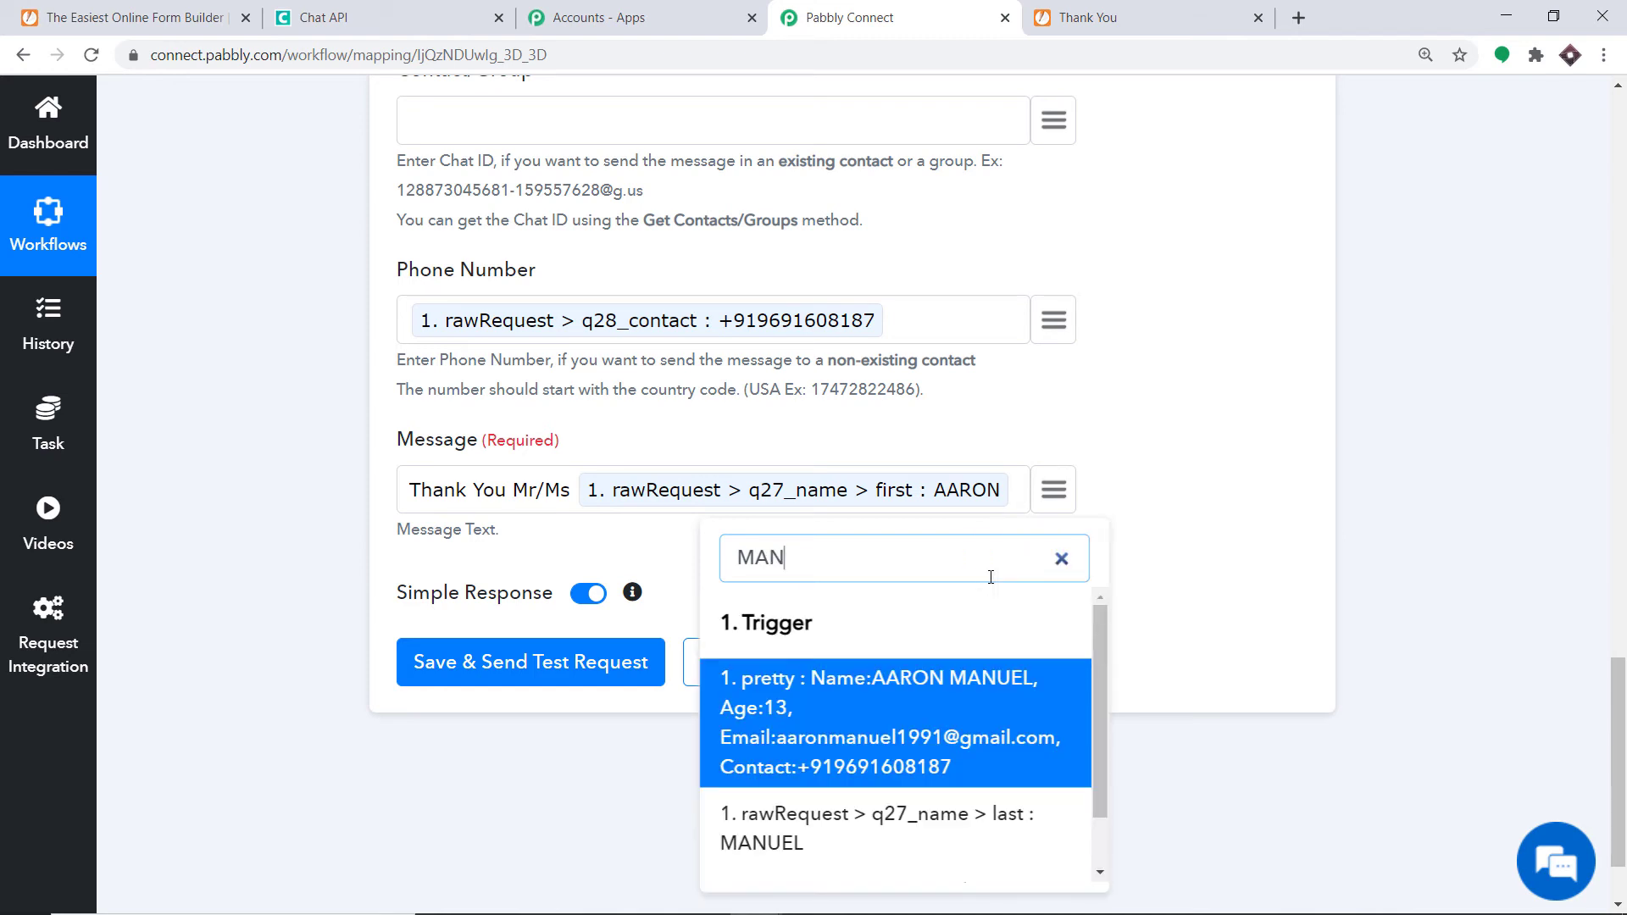
click(873, 826)
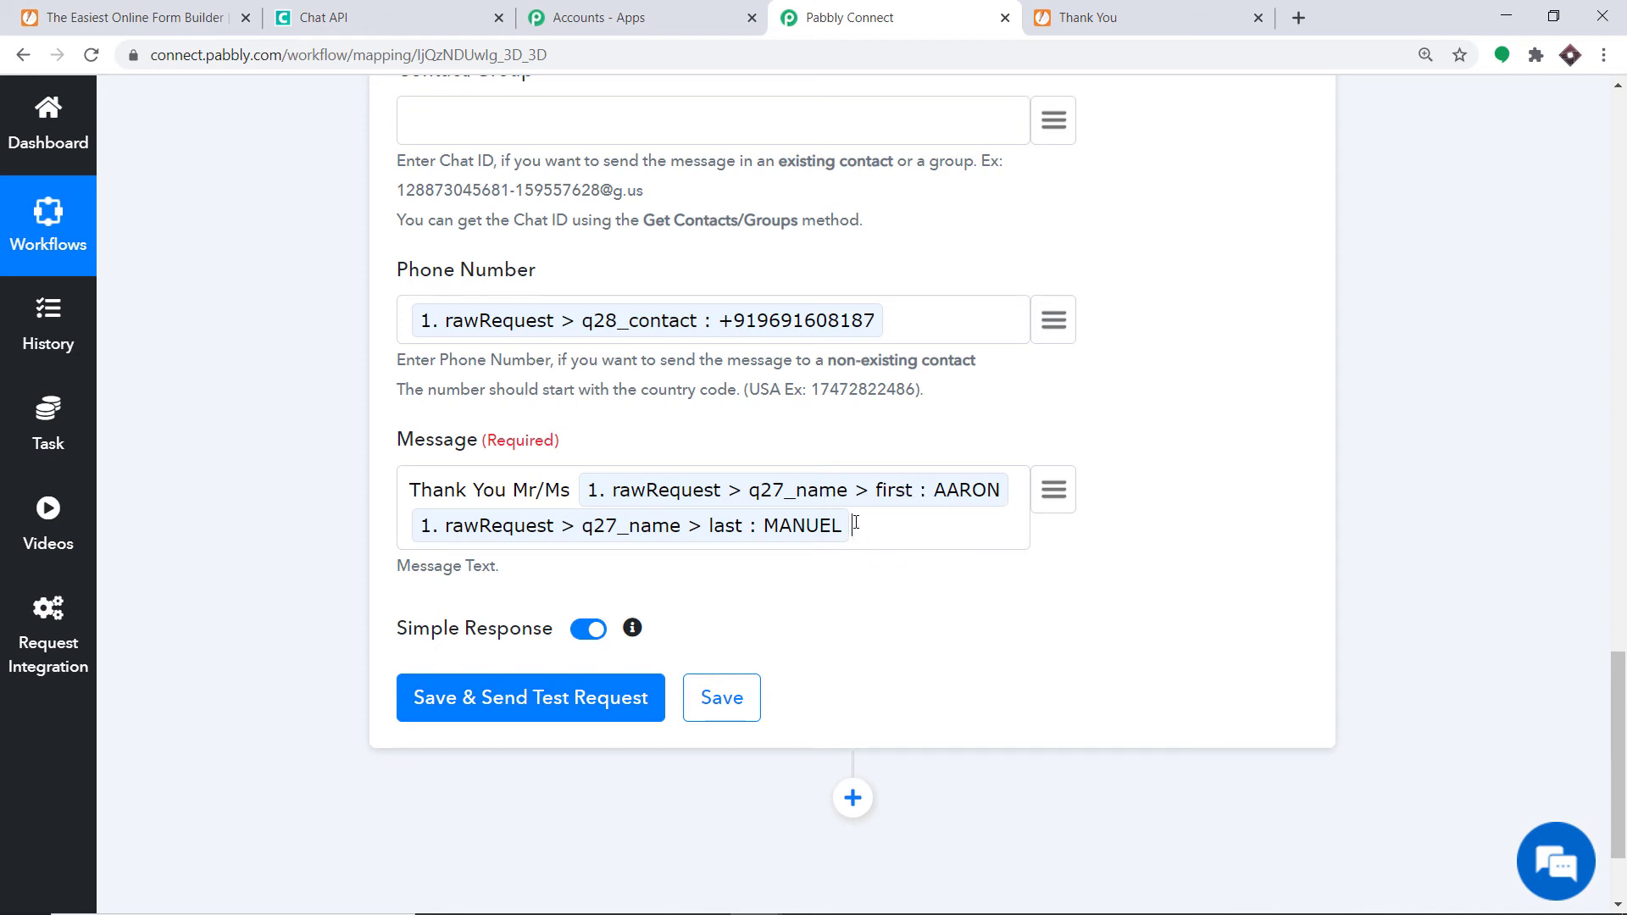
text(FOR FILLING OUT THE FORM)
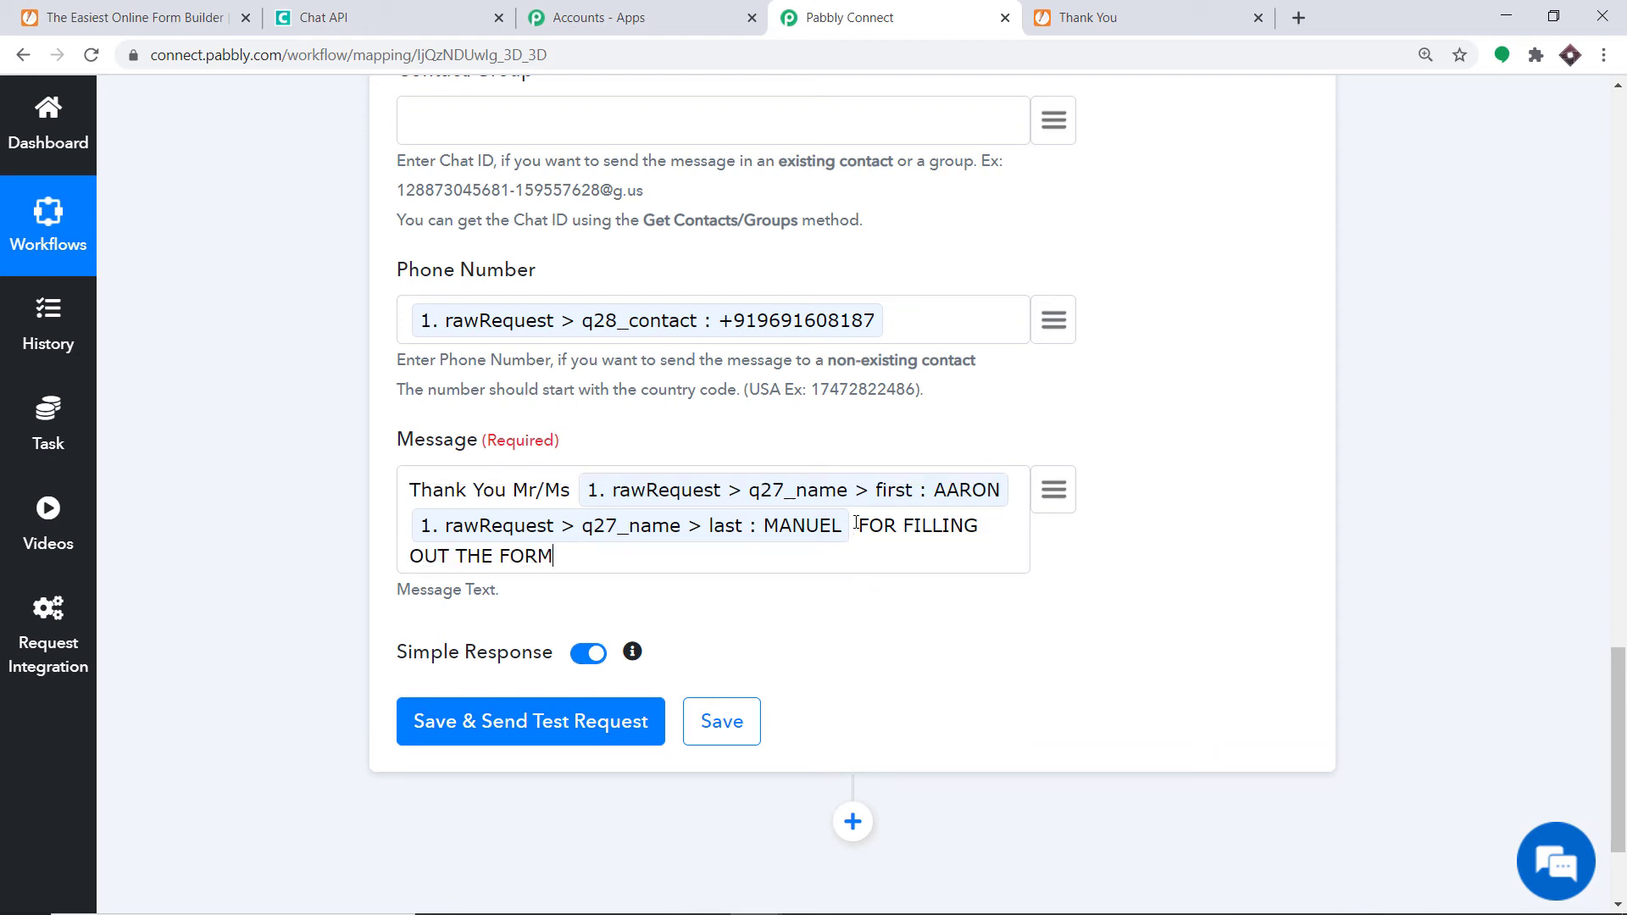
key(BackSpace)
key(BackSpace)
key(BackSpace)
key(BackSpace)
key(BackSpace)
key(BackSpace)
key(BackSpace)
key(BackSpace)
key(BackSpace)
key(BackSpace)
key(BackSpace)
key(BackSpace)
key(BackSpace)
key(BackSpace)
key(BackSpace)
key(BackSpace)
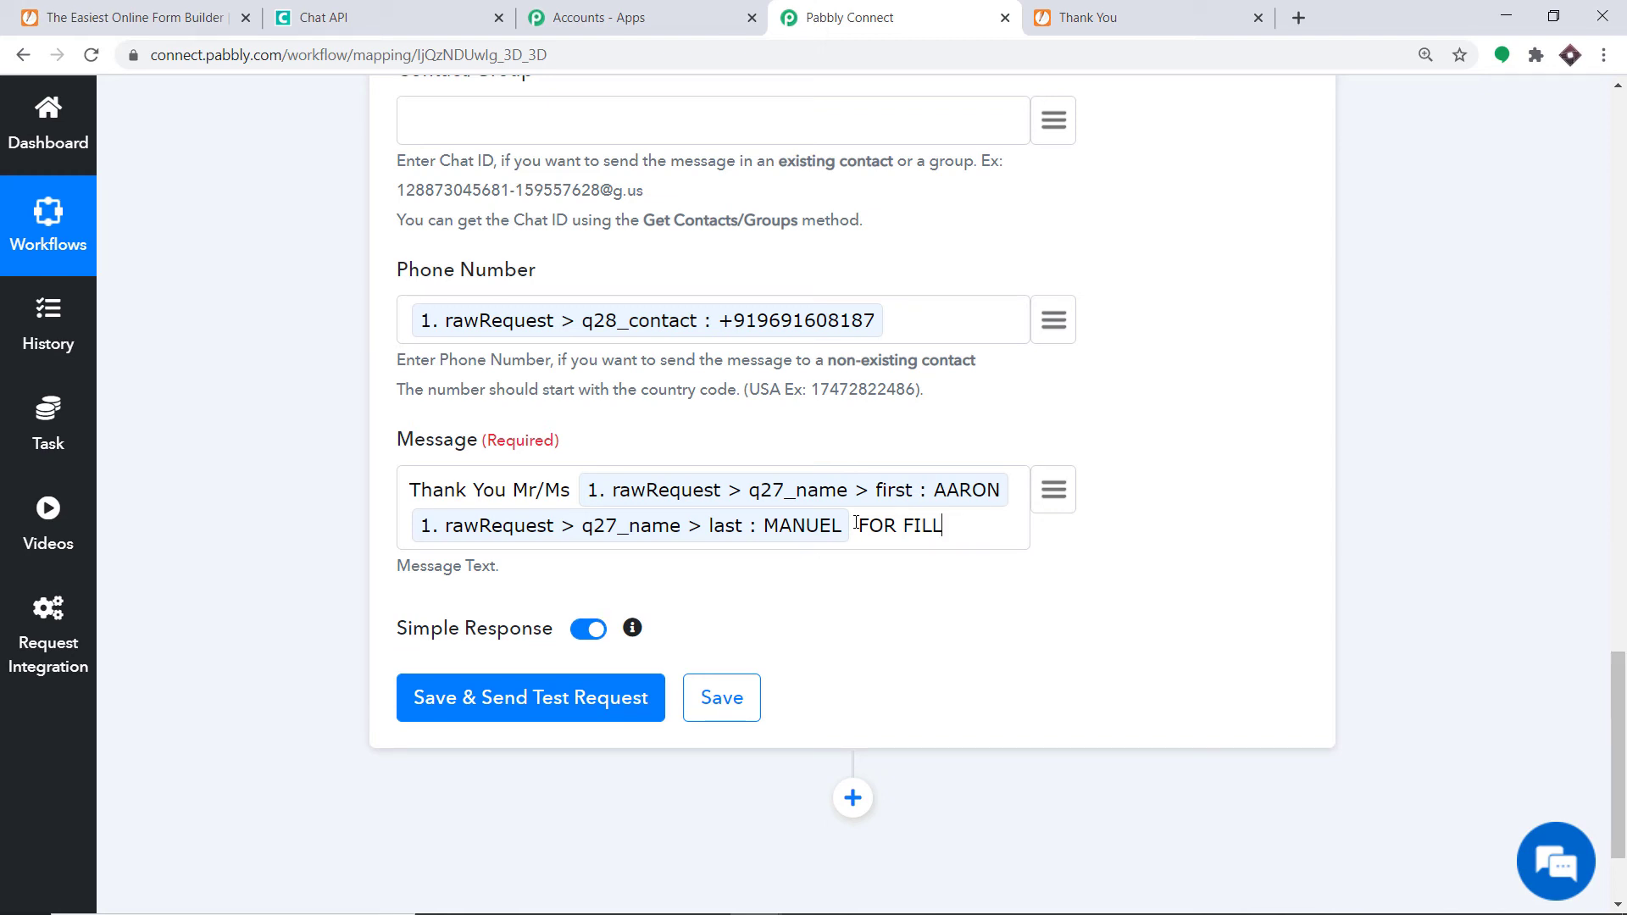
key(BackSpace)
key(BackSpace)
key(BackSpace)
key(BackSpace)
key(BackSpace)
key(BackSpace)
key(BackSpace)
key(BackSpace)
Continue the message with "for filling out the form . So this is your age" and the mapped rawRequest > q30_age value.
text(for filling out the form)
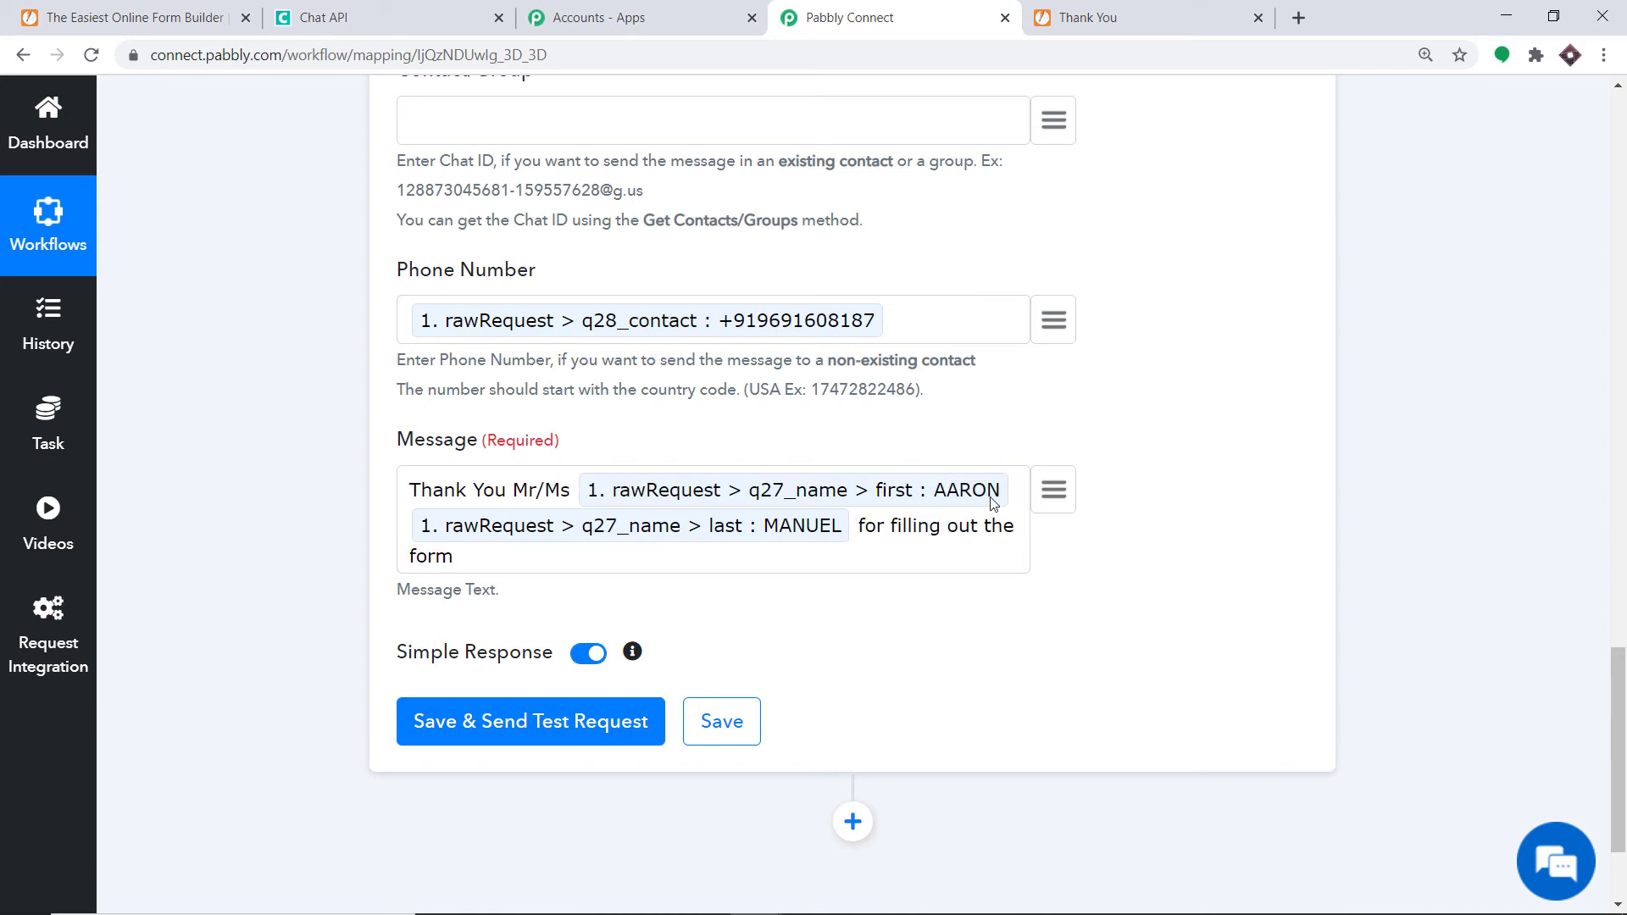
text( . So this is your age)
click(1056, 506)
scroll(832, 737, down, 3)
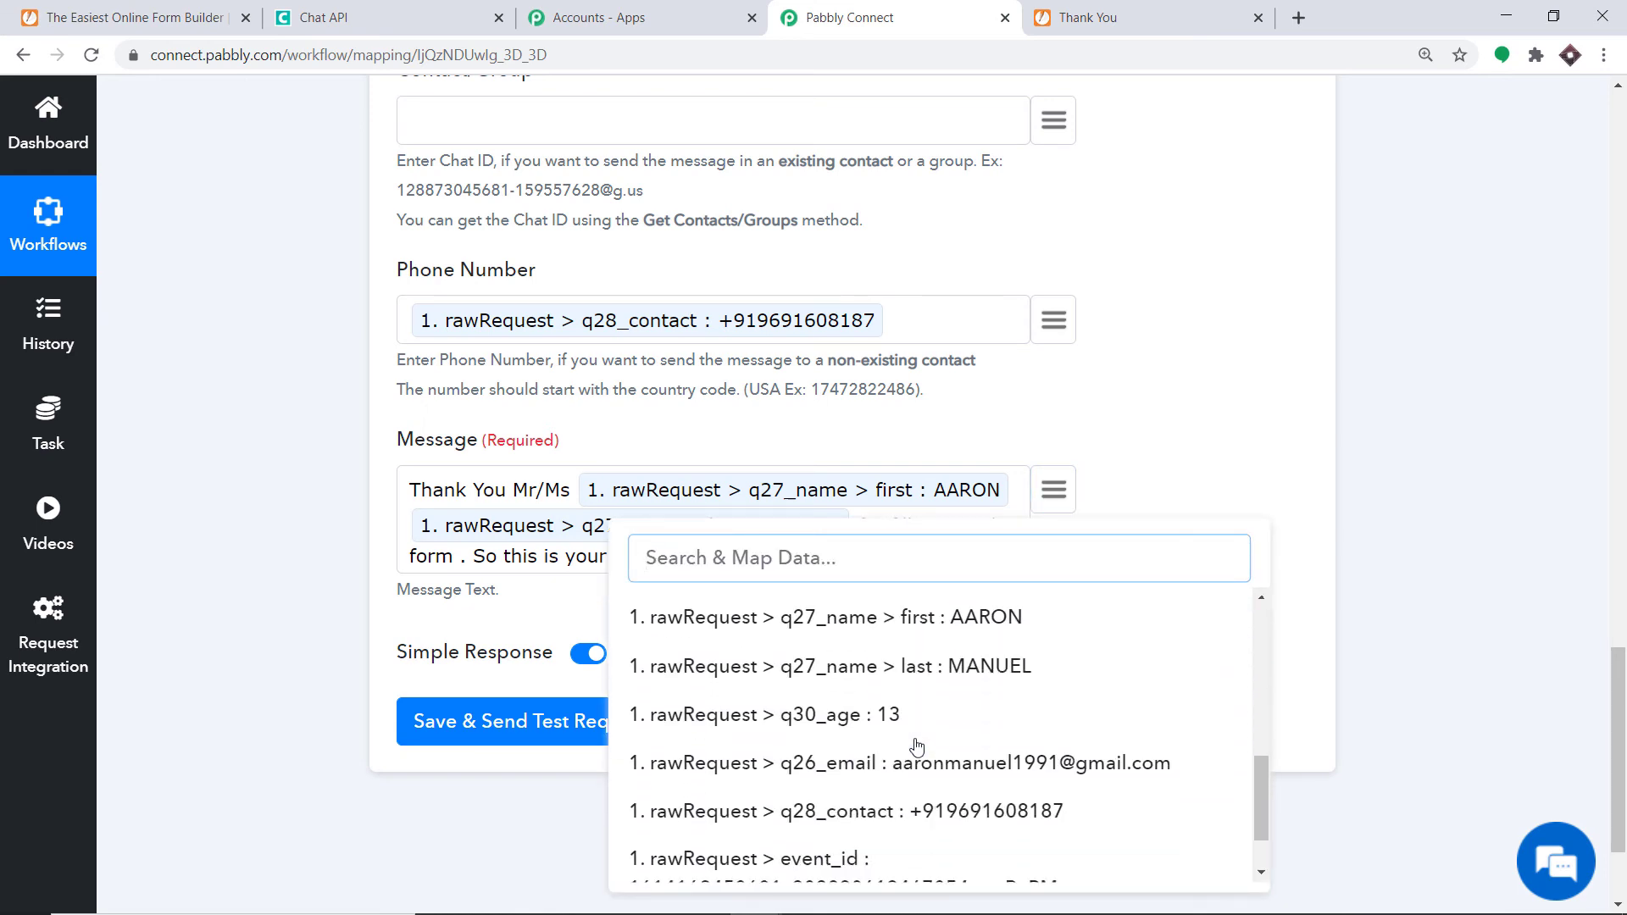
click(877, 716)
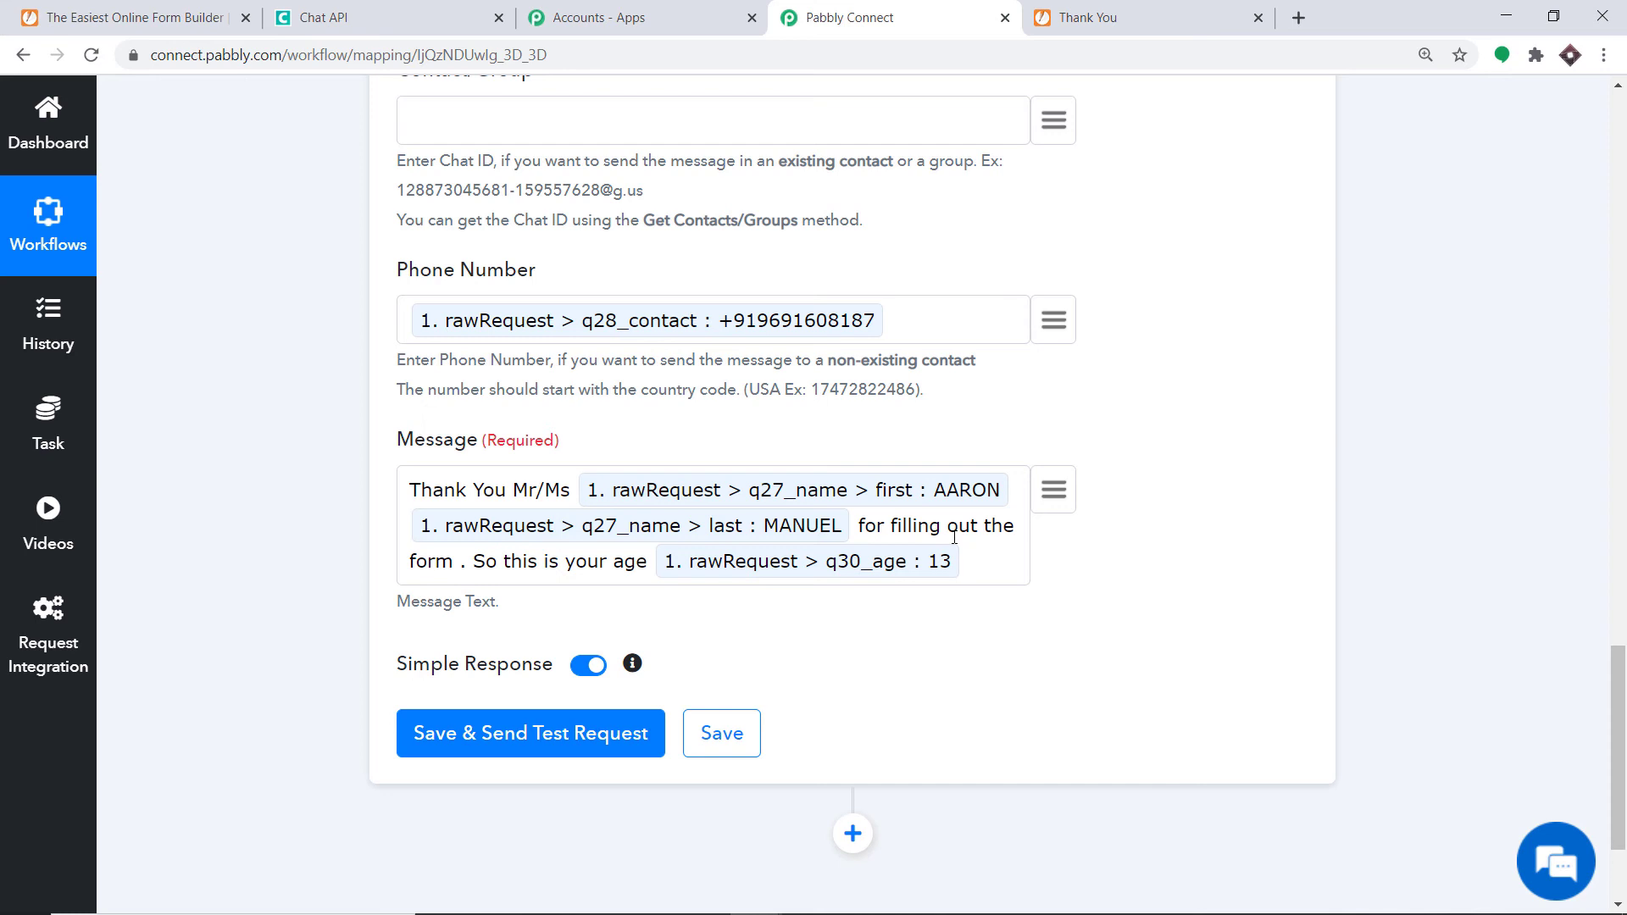
Extend the message with "ad this is your email id" and the mapped rawRequest > q26_email value.
text(ad this is )
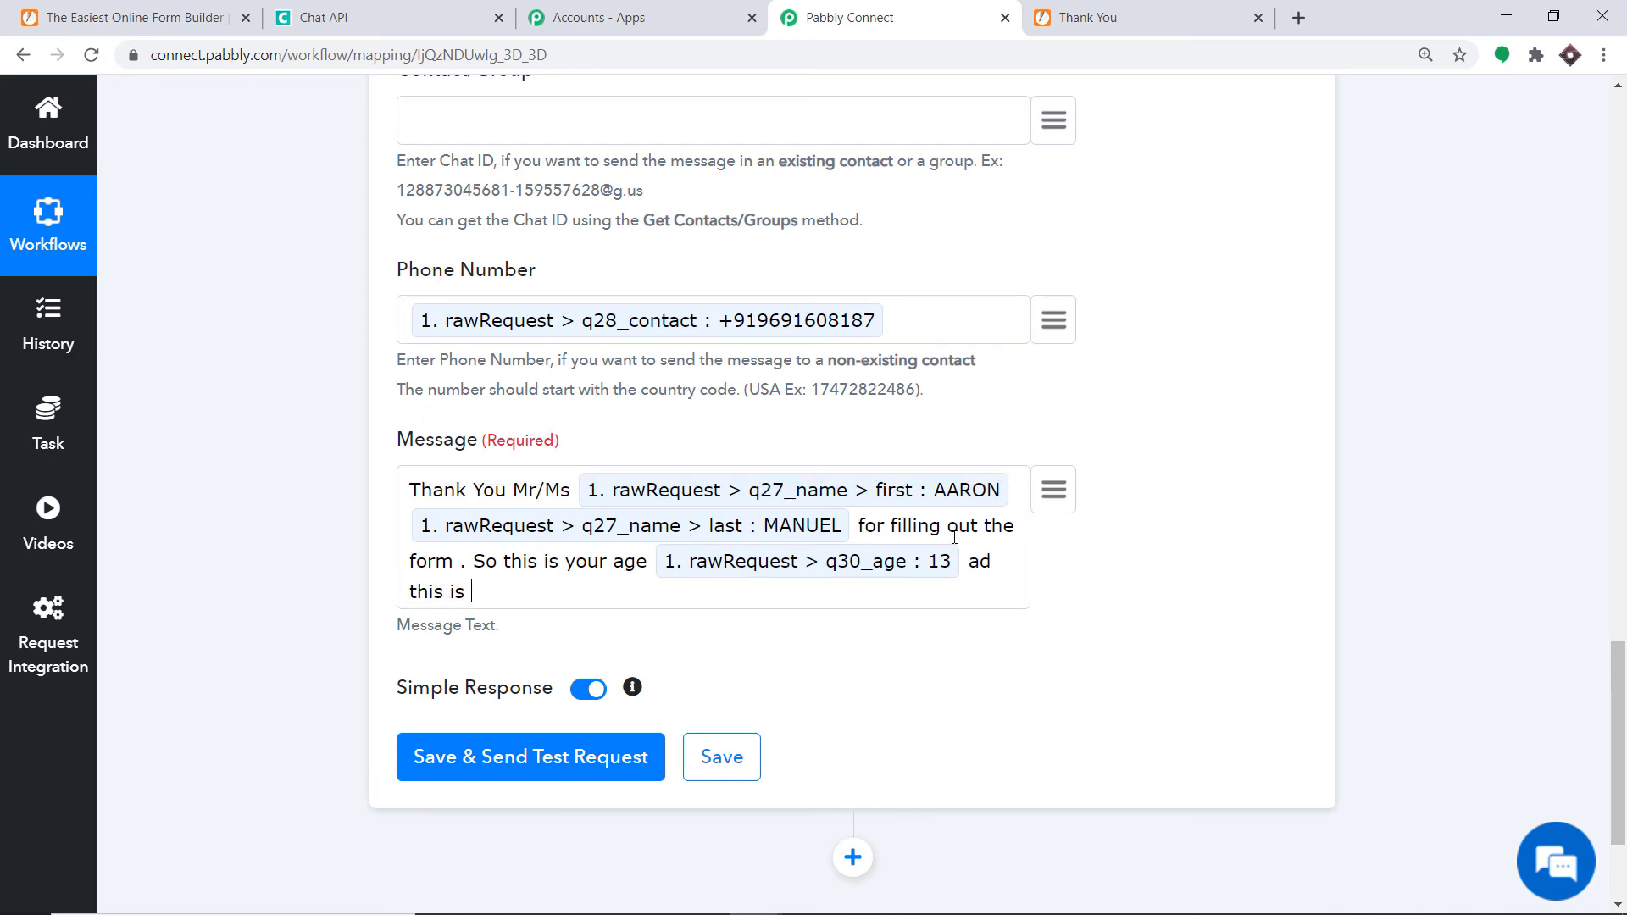
text(your email id)
click(1052, 491)
scroll(1025, 594, down, 5)
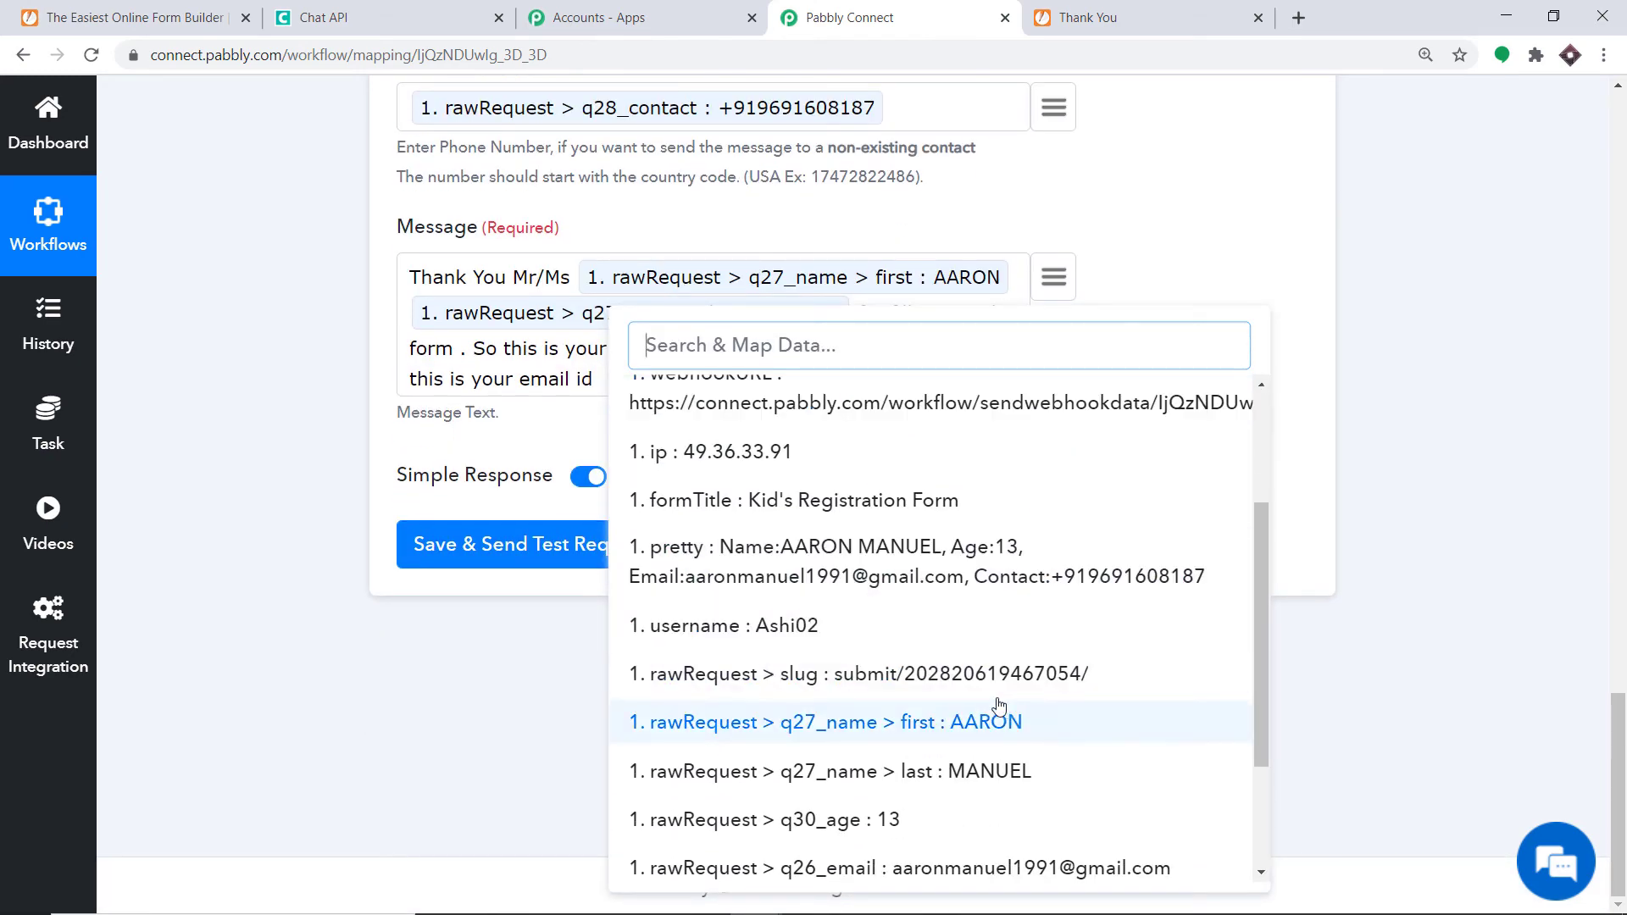
scroll(1000, 706, down, 2)
click(975, 761)
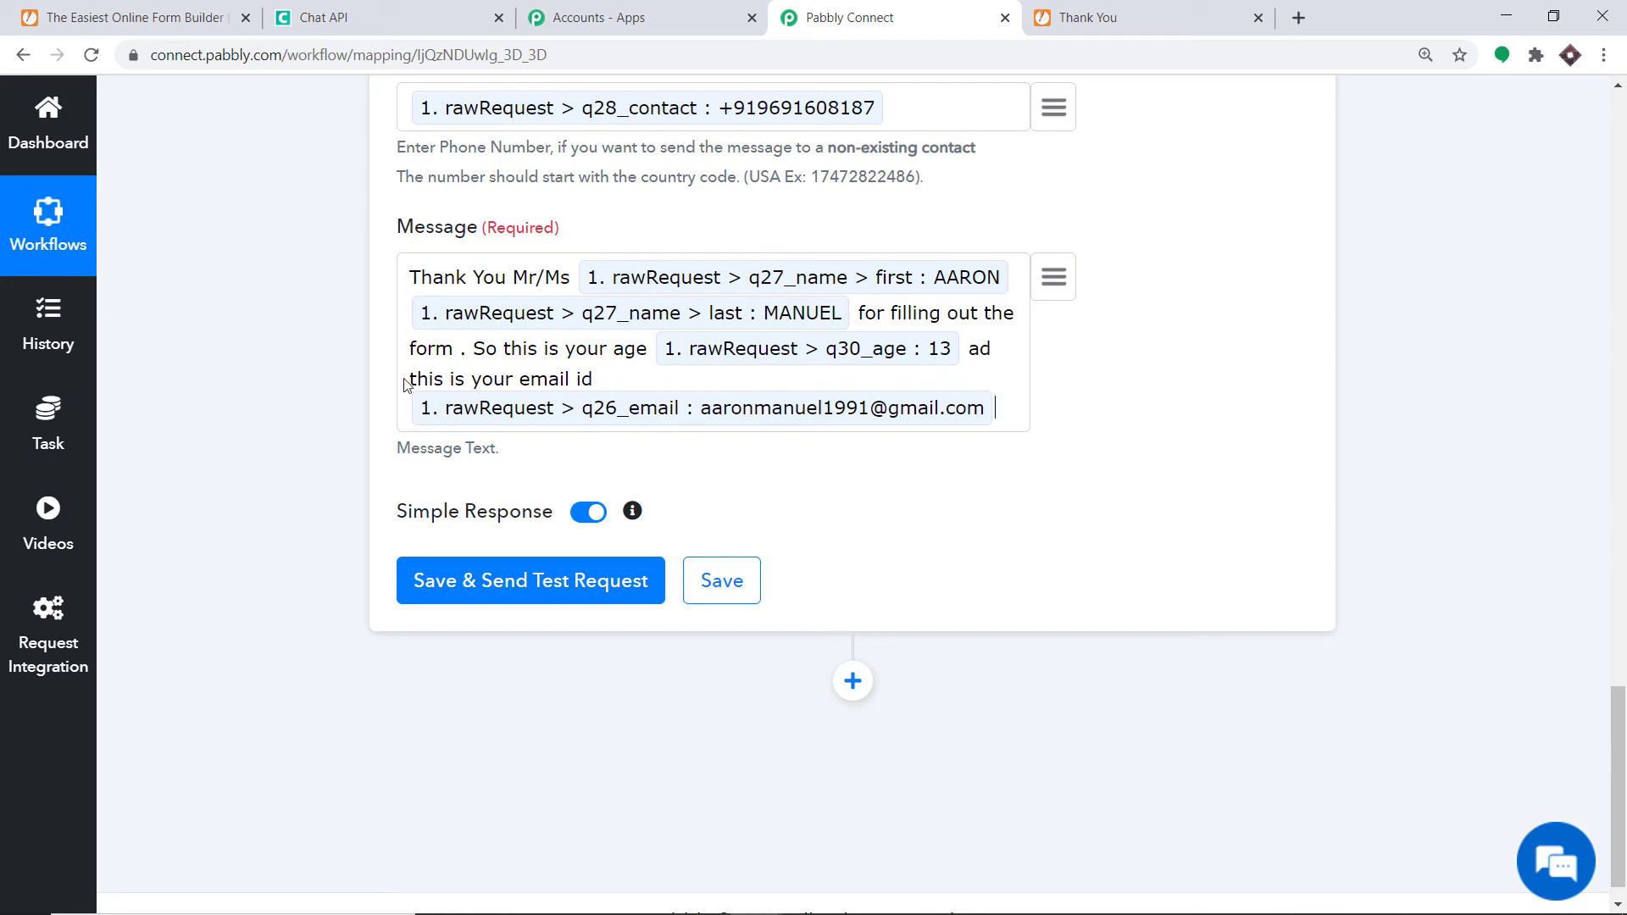
Save the Chat API Send Message action with a test request and look over the API response.
scroll(539, 312, up, 3)
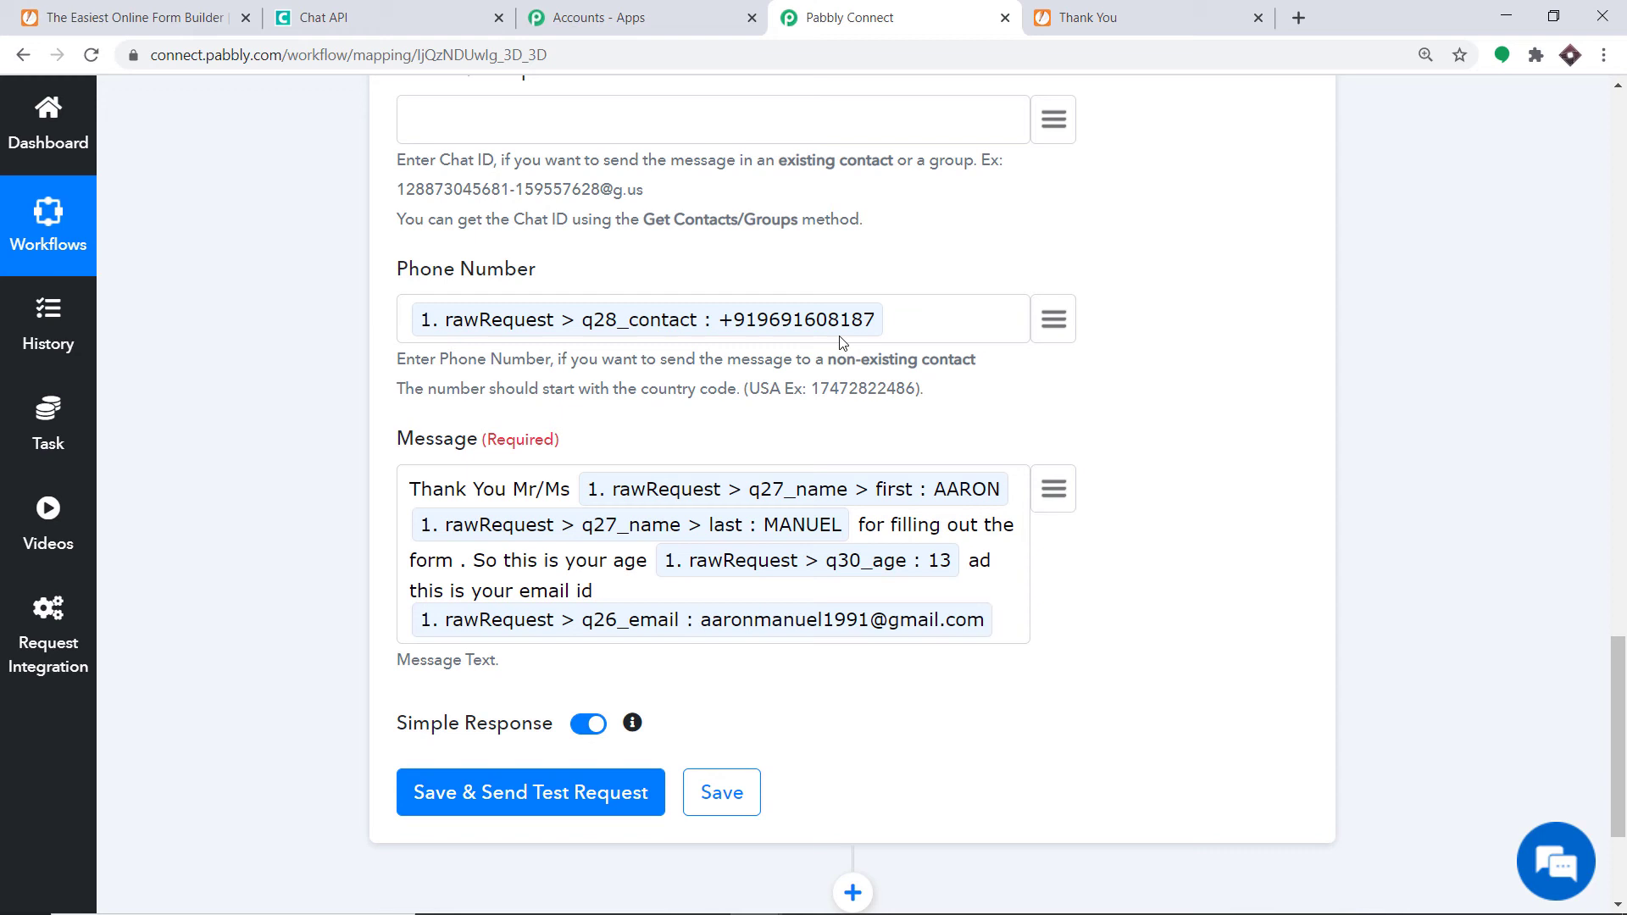
scroll(843, 343, down, 3)
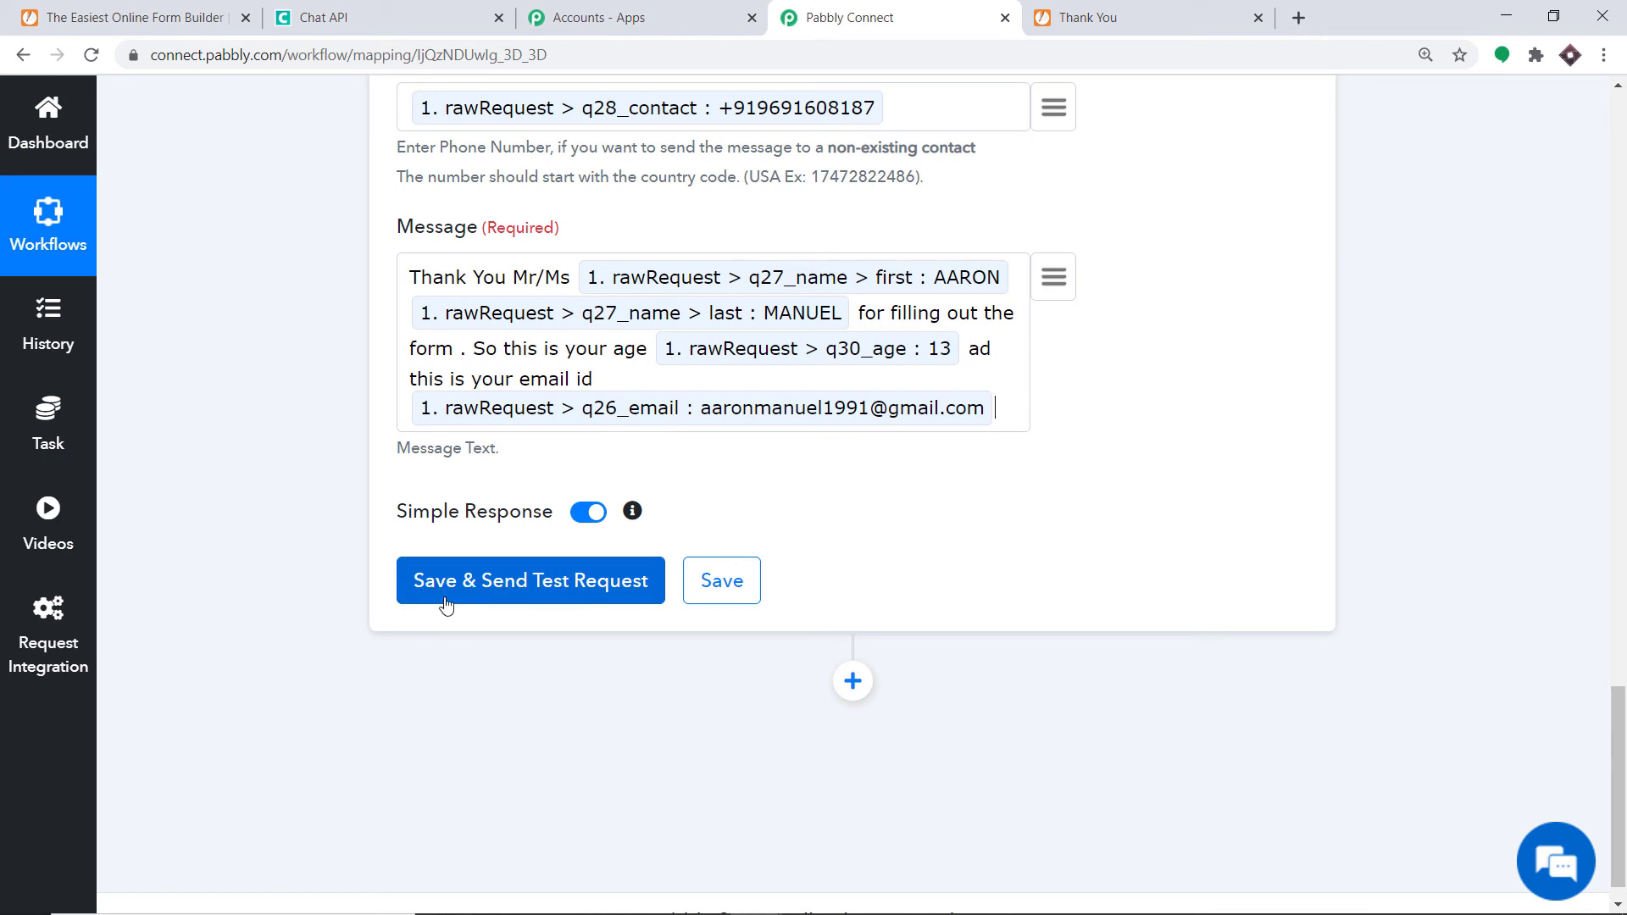
click(522, 595)
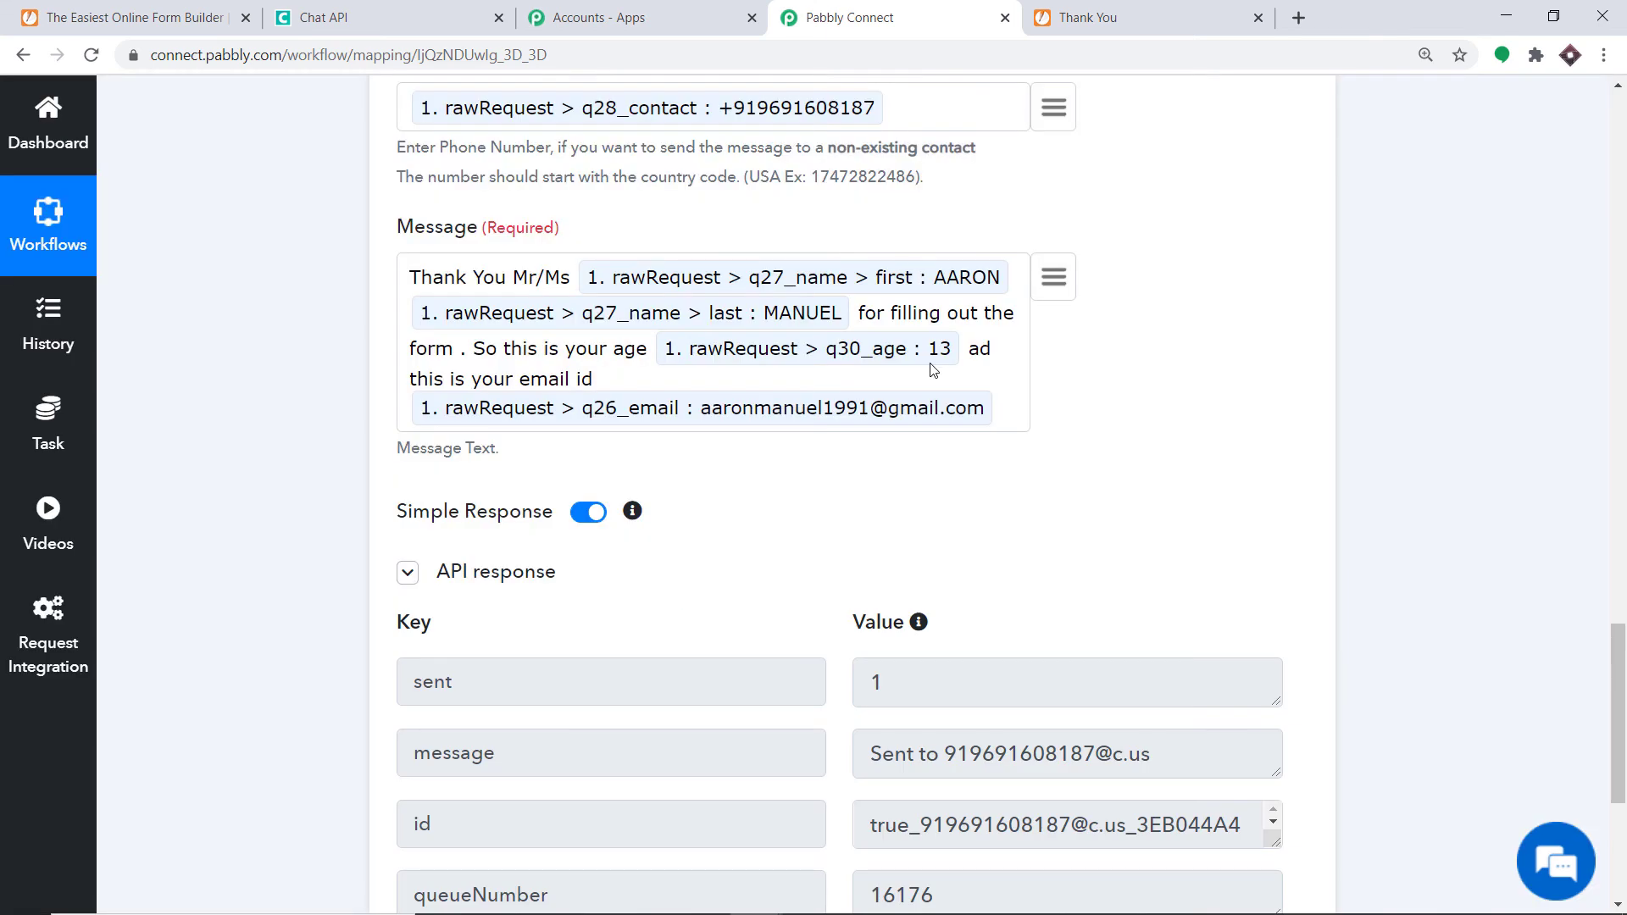
scroll(871, 414, down, 4)
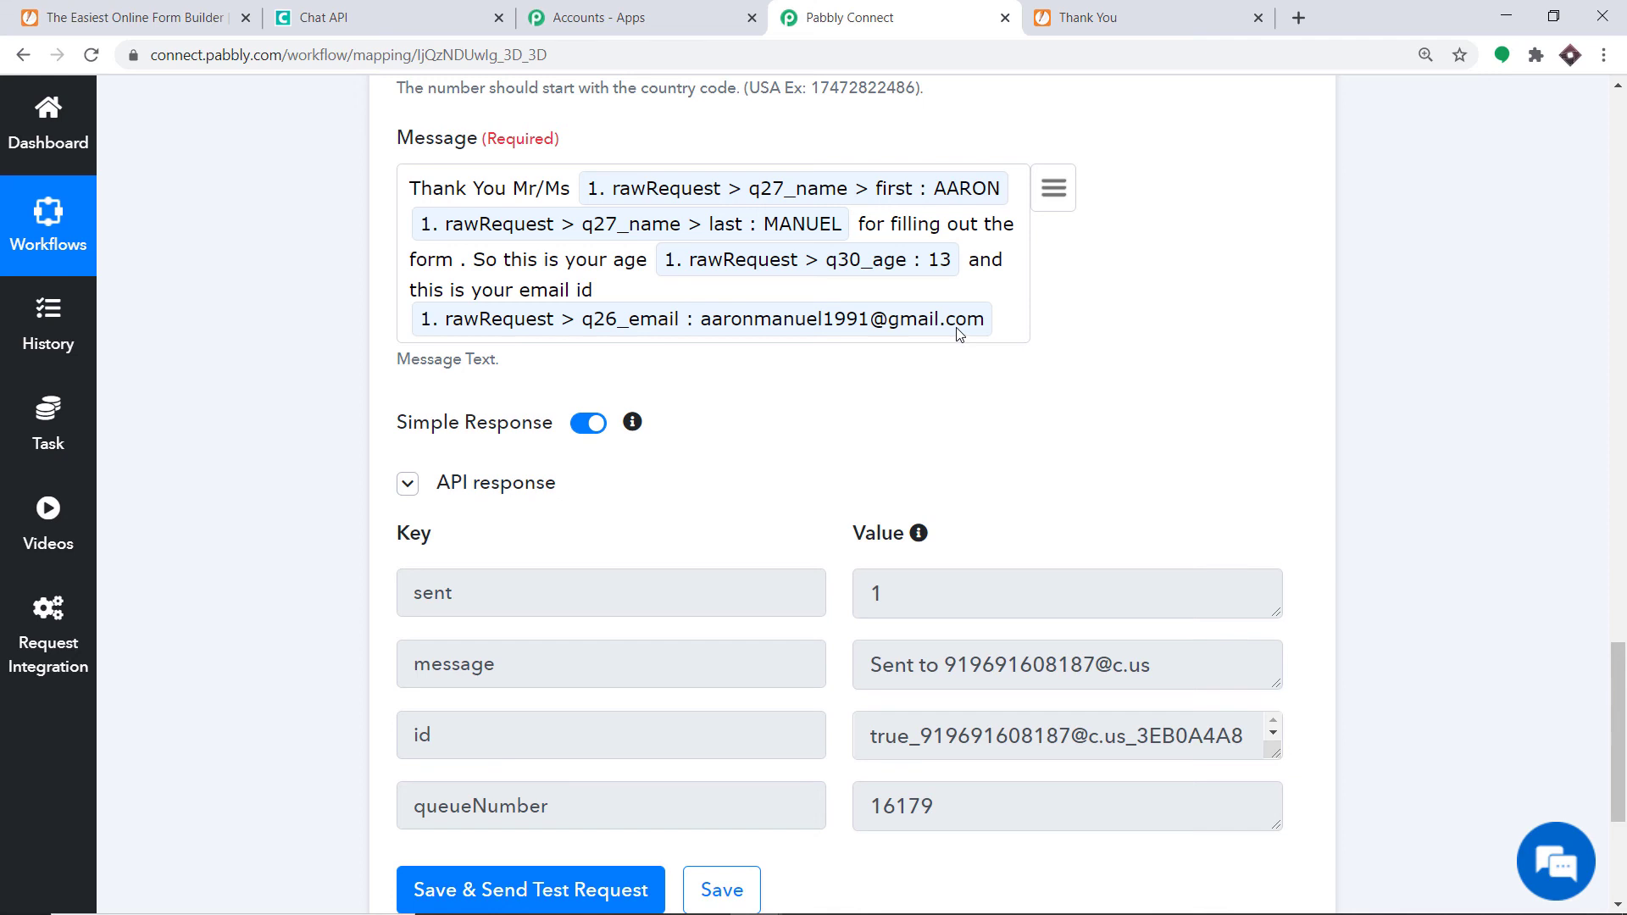
drag(1614, 655, 1615, 499)
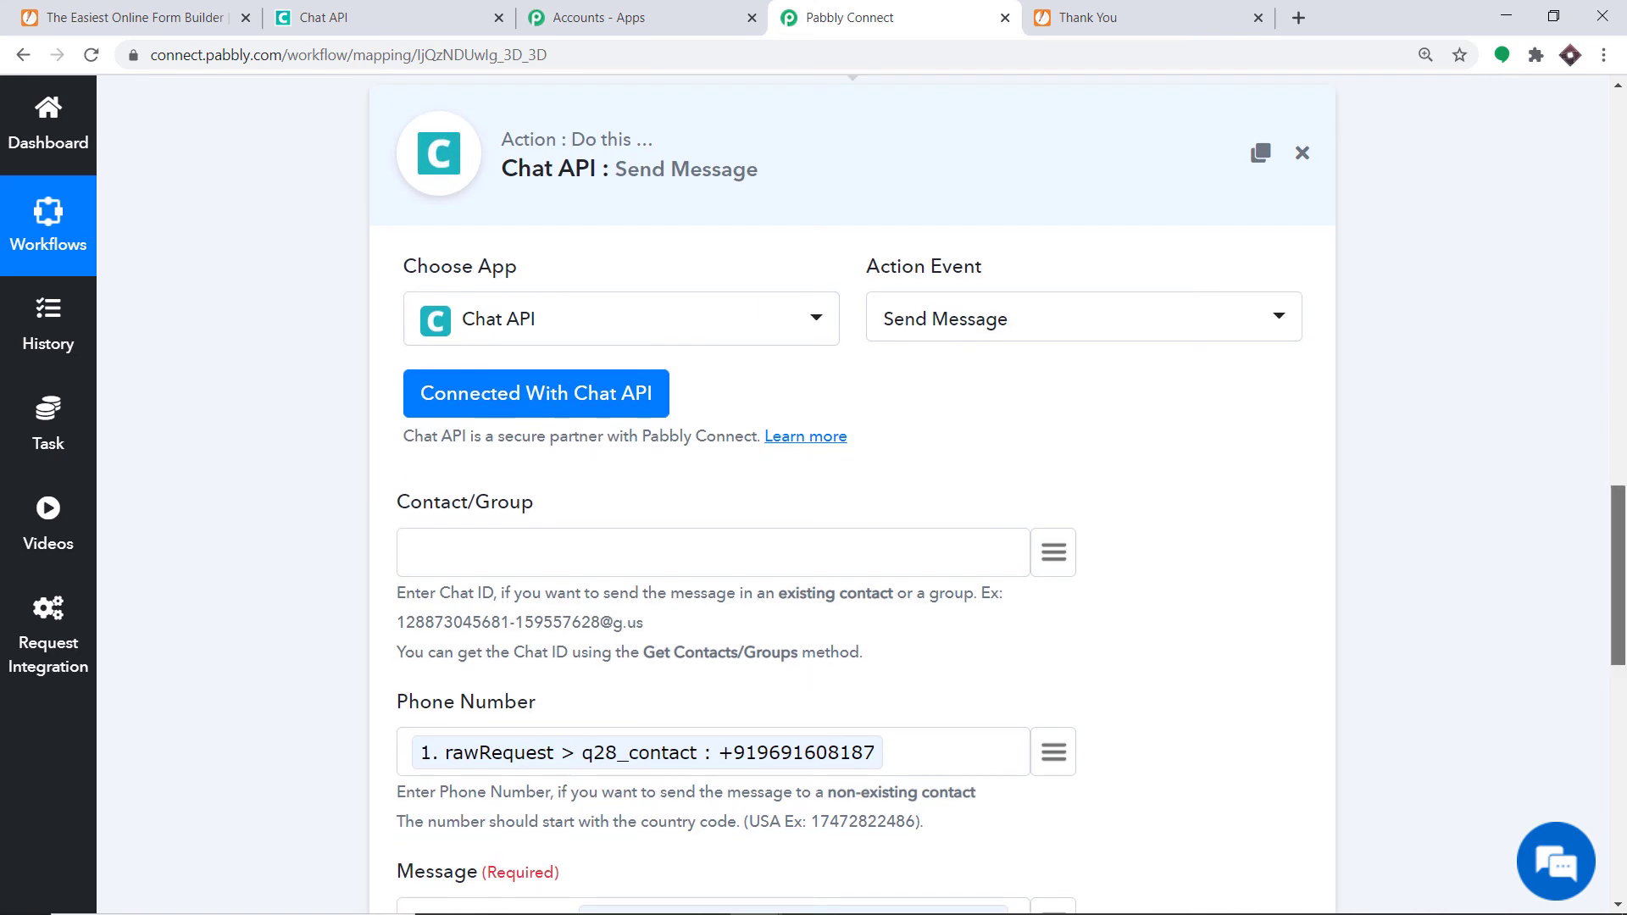
Collapse the Chat API Send Message action and the JotForm New Response trigger to show the workflow overview.
scroll(1610, 492, up, 3)
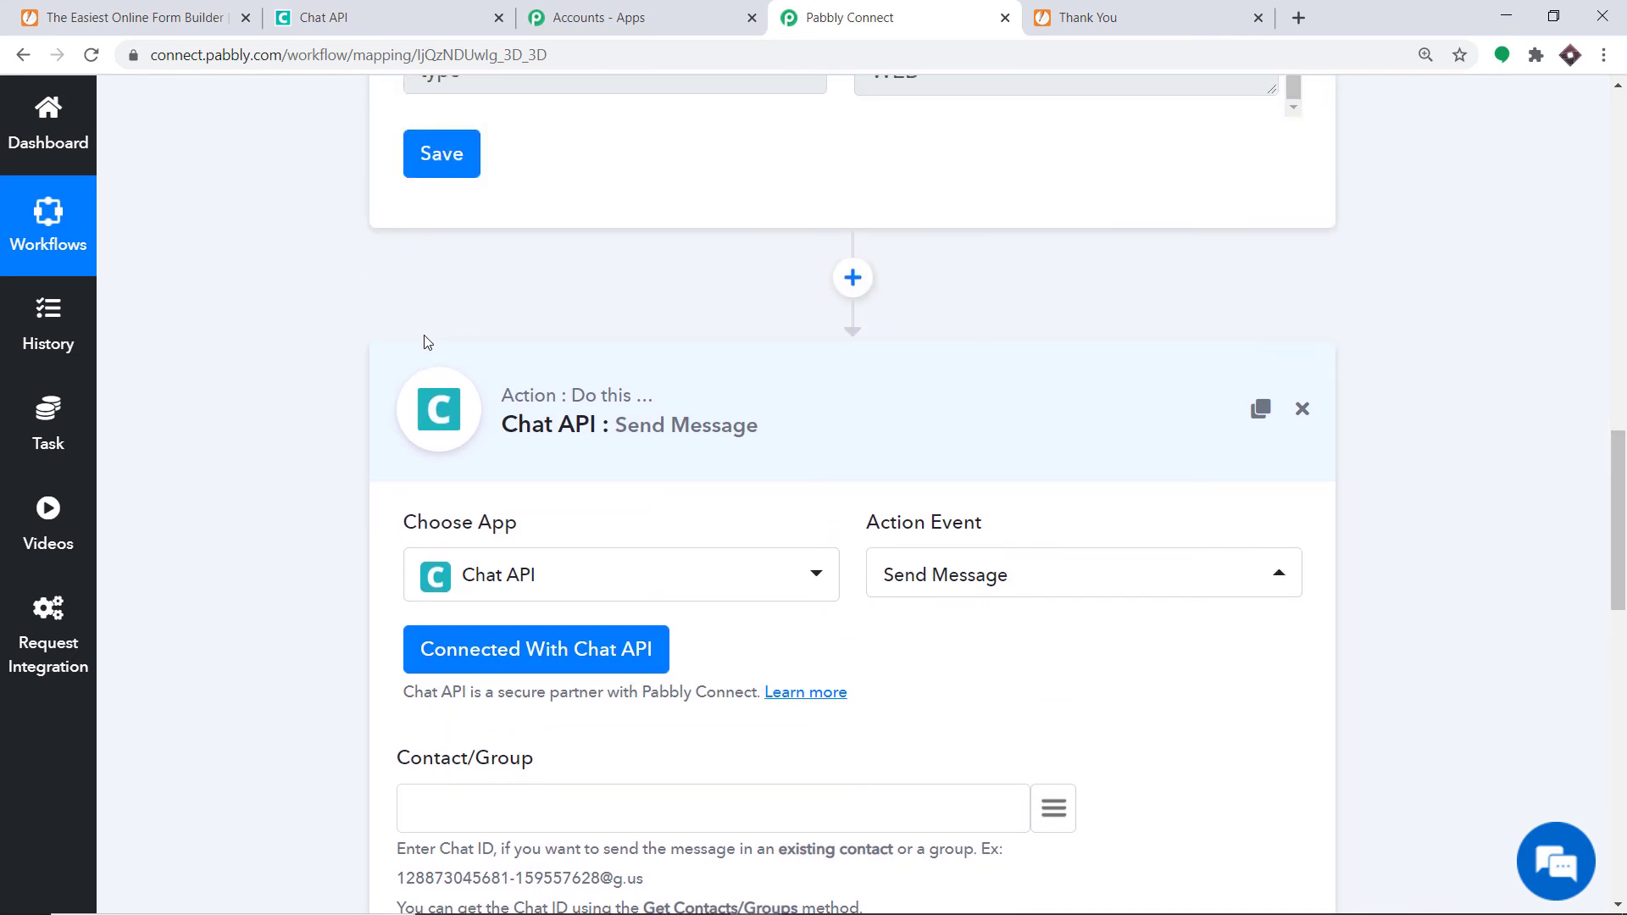
click(561, 385)
scroll(945, 443, up, 6)
scroll(767, 373, up, 9)
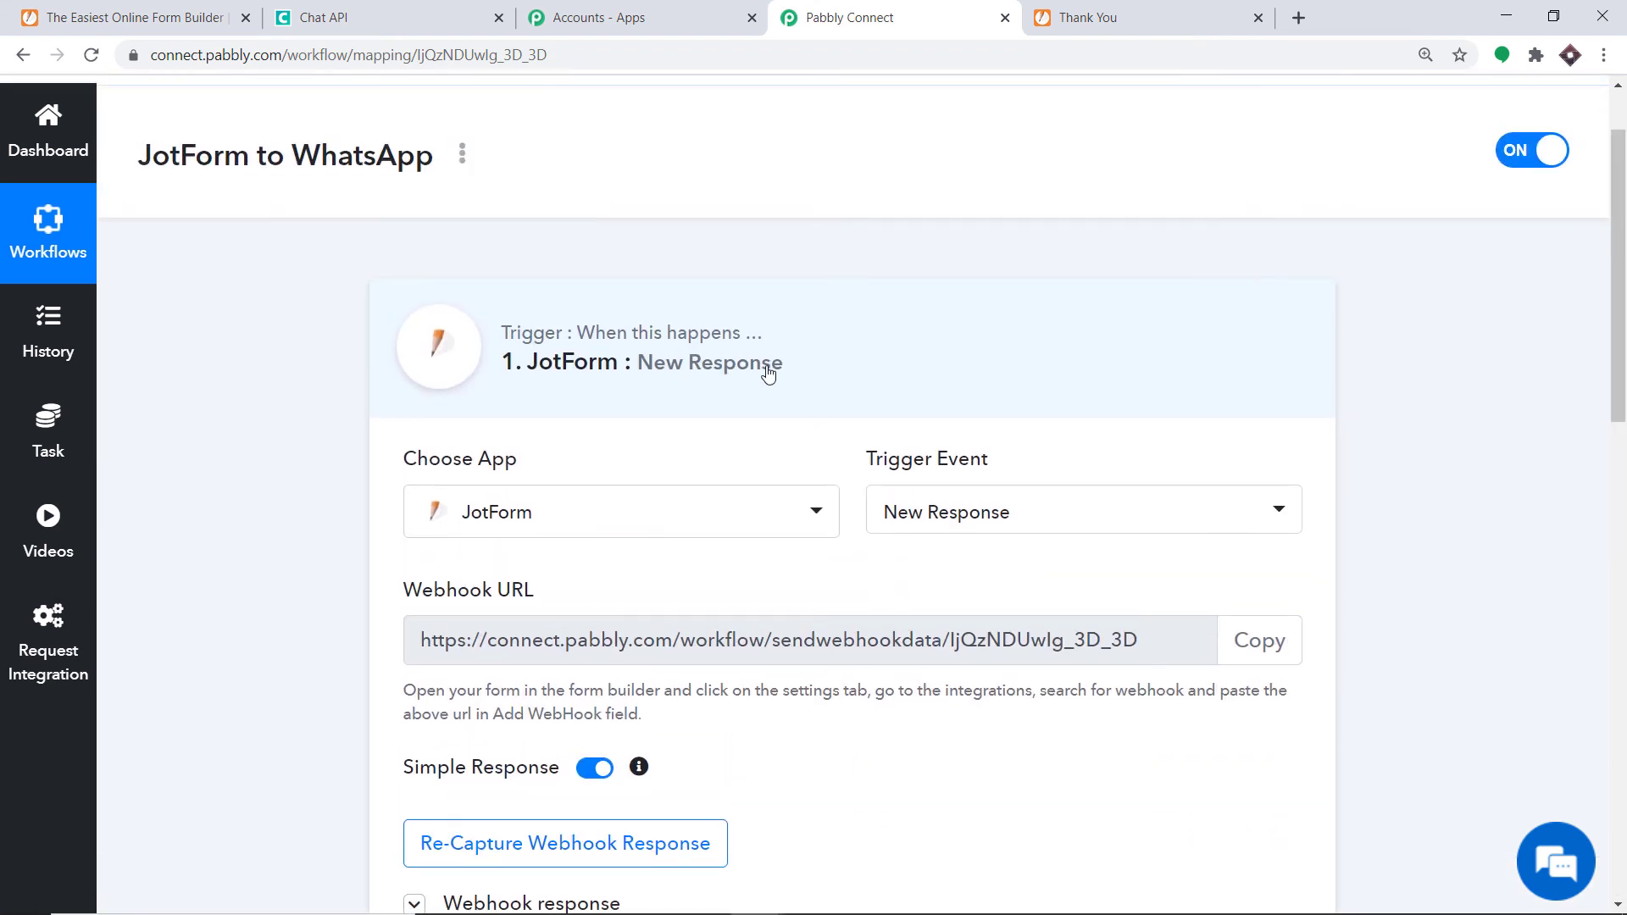
click(767, 373)
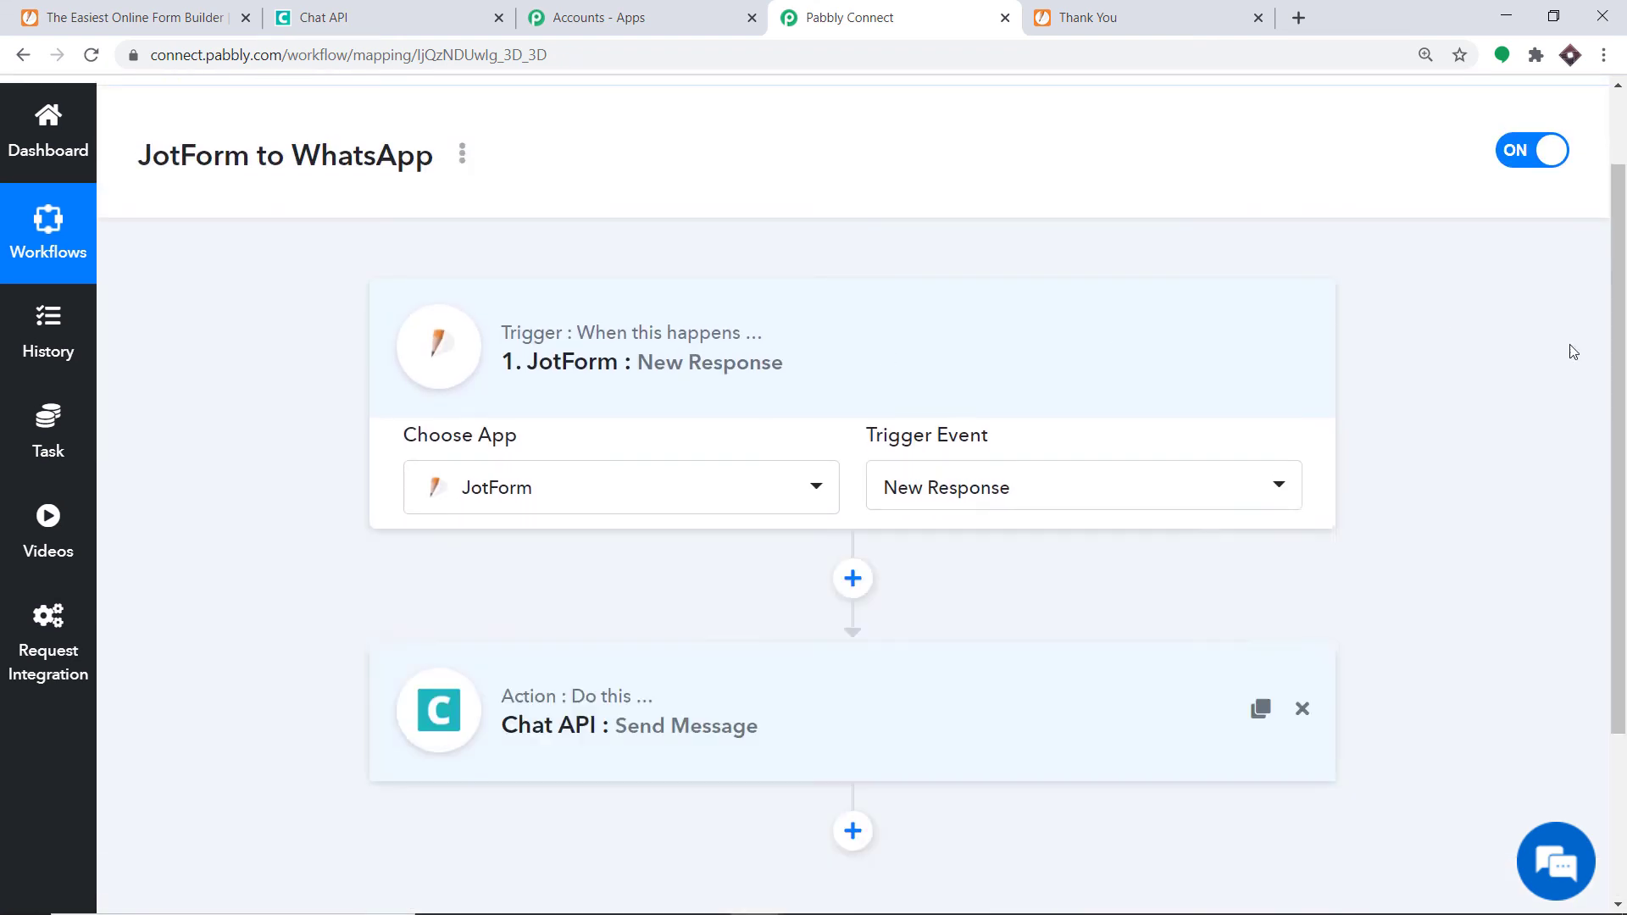
scroll(1576, 381, down, 2)
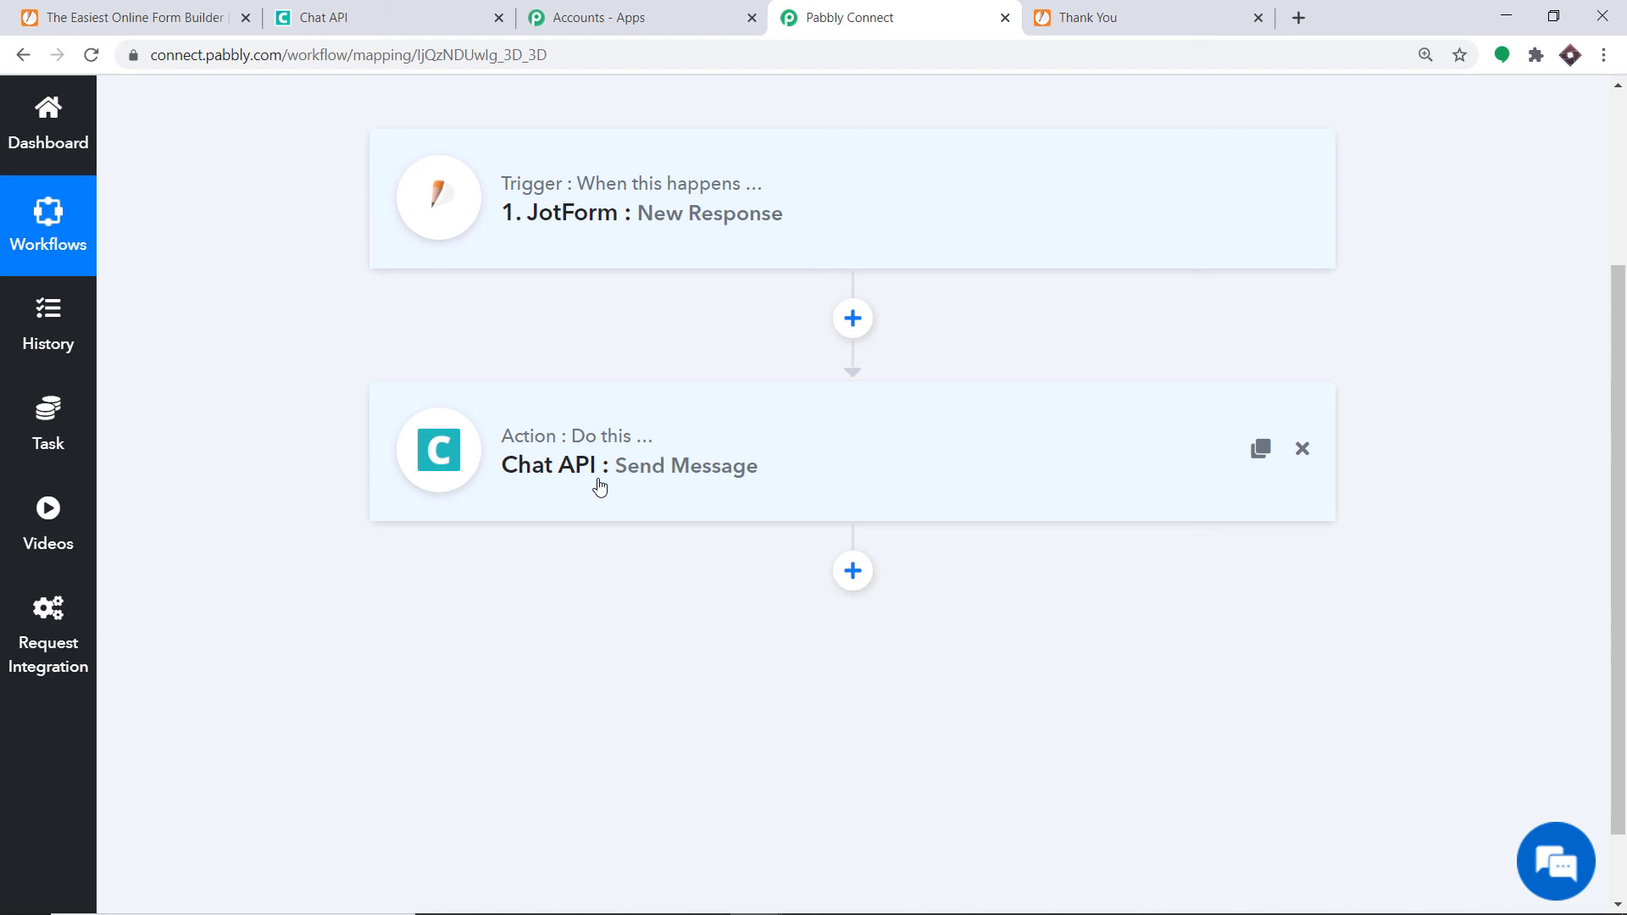
Copy the share link of Kid's Registration Form from JotForm and open the public form in a new browser tab.
click(216, 6)
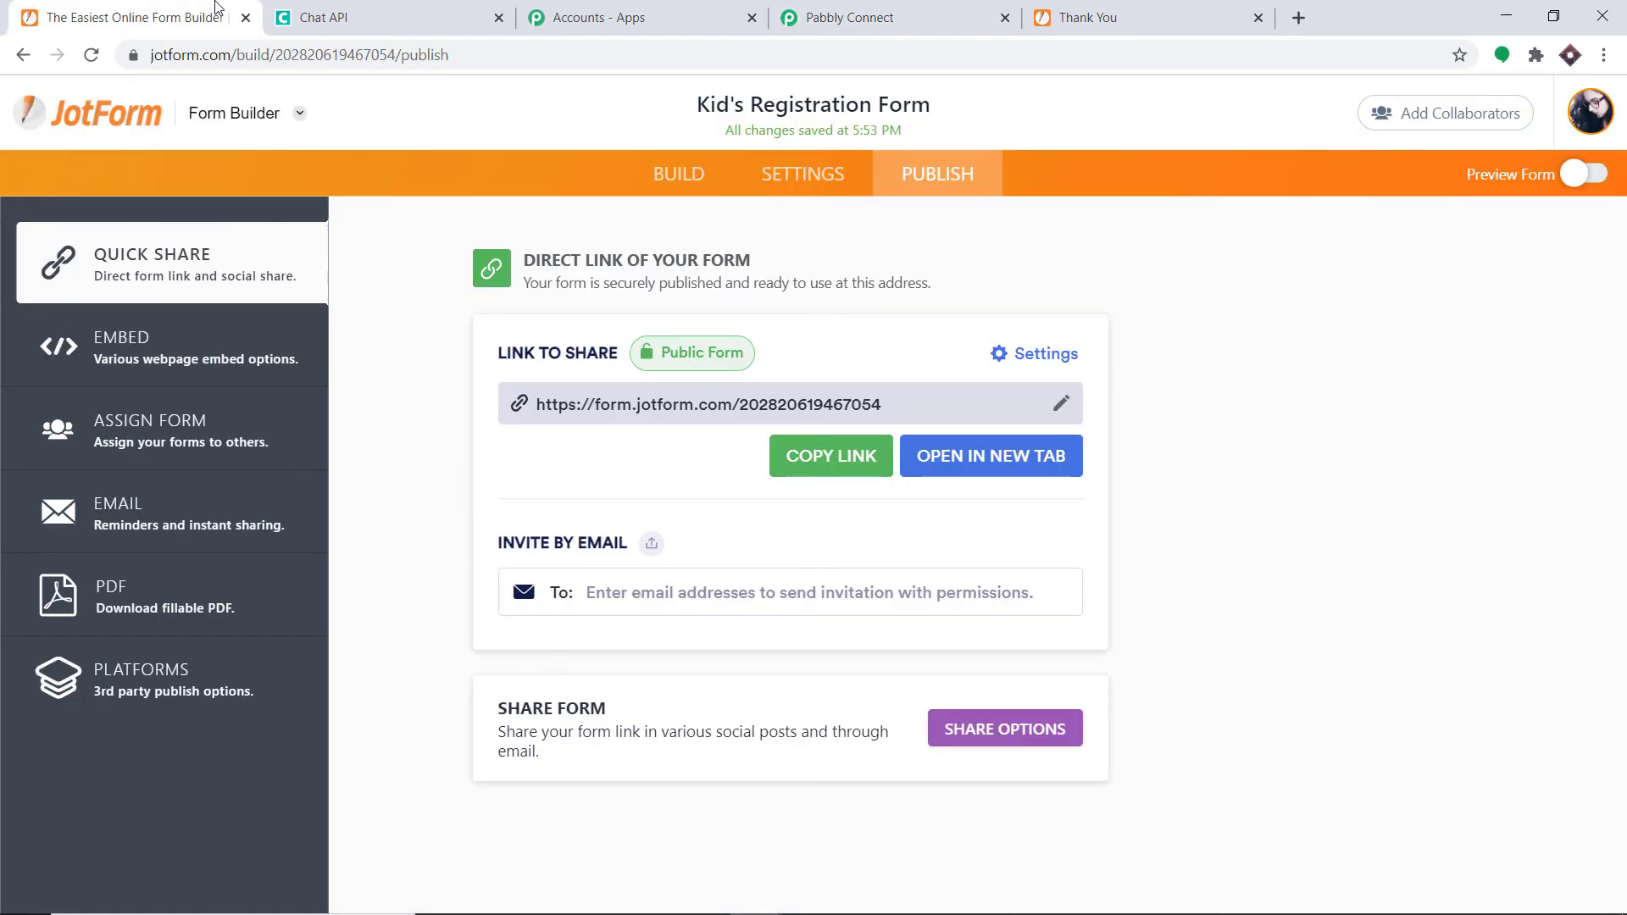
click(845, 455)
click(1298, 17)
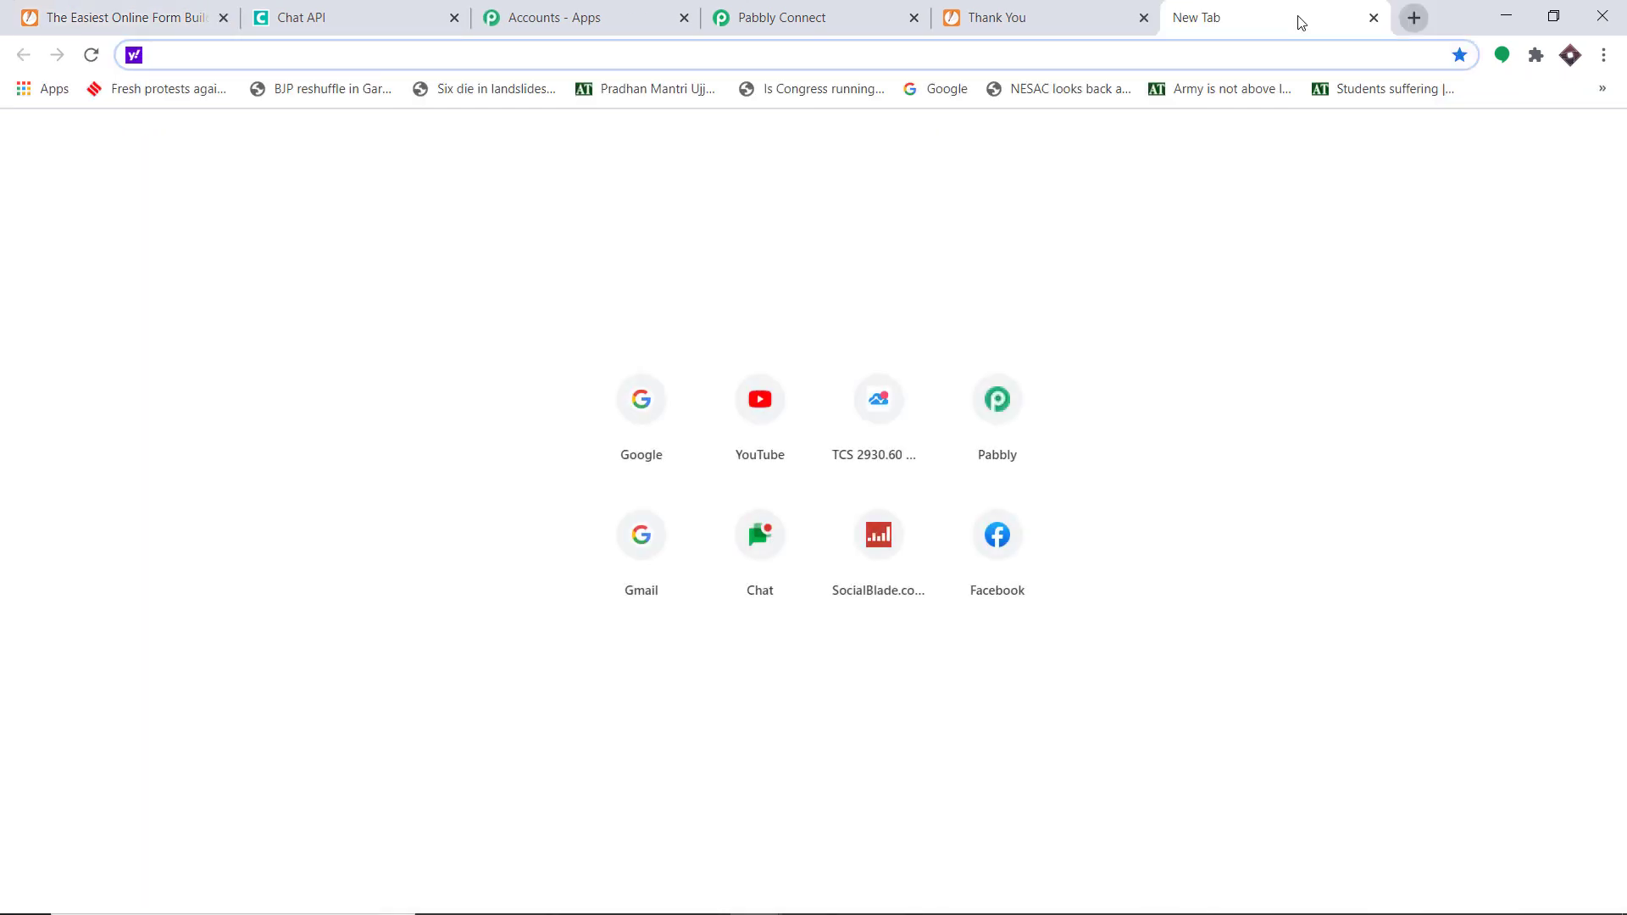
key(ctrl+v)
key(Return)
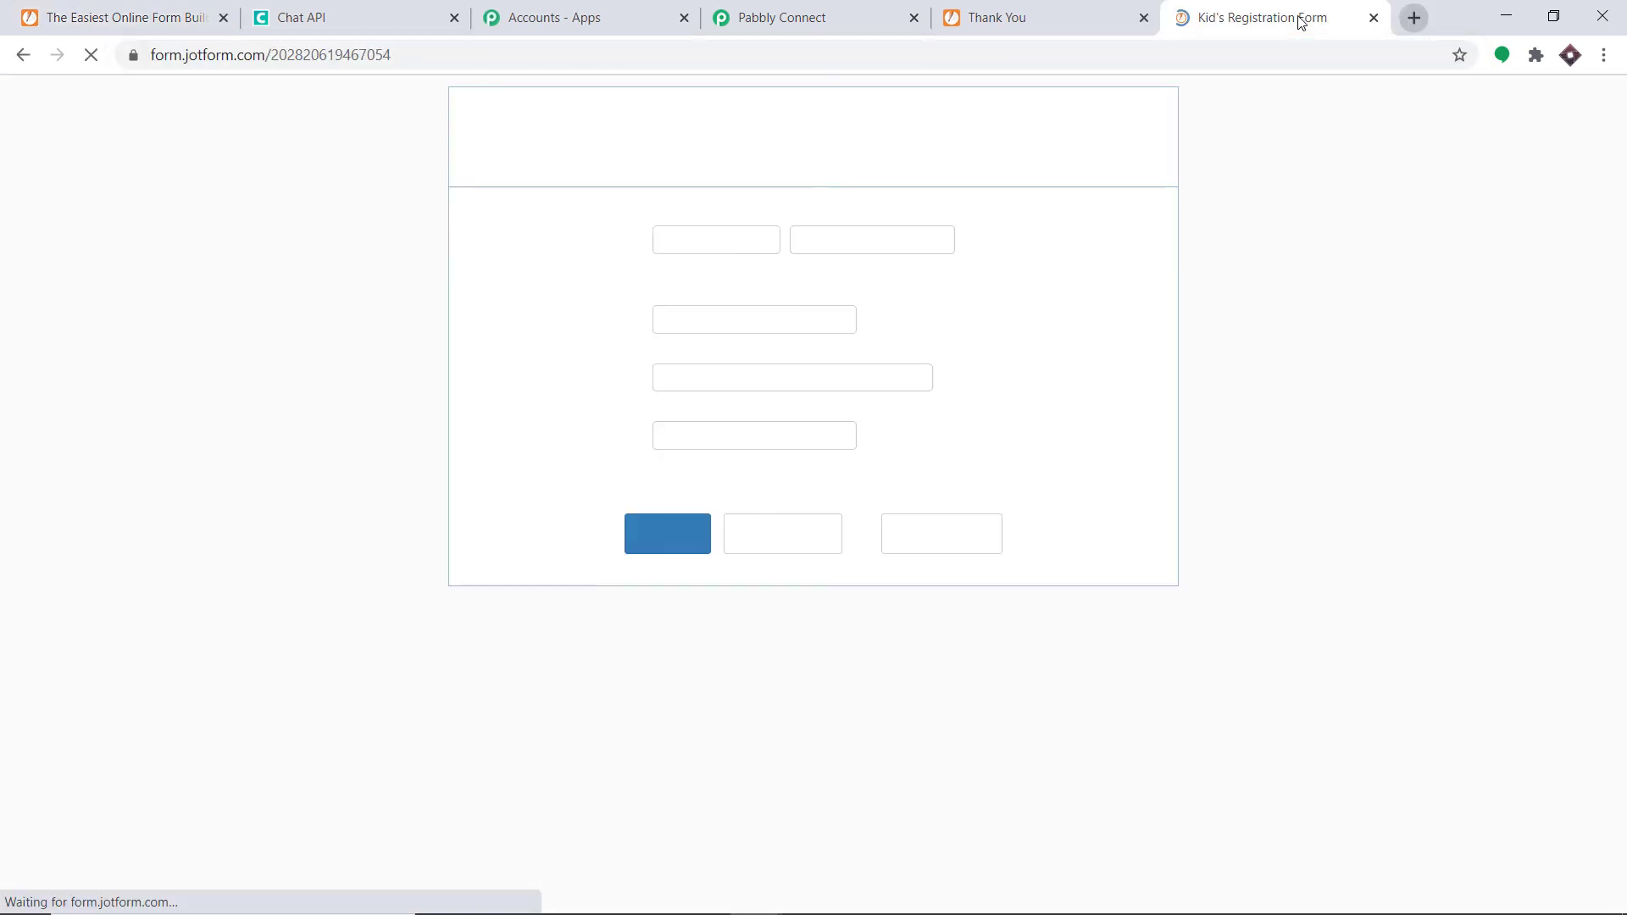
Fill in the respondent's name and e-mail from a saved autofill entry and enter 16 as the age.
click(679, 241)
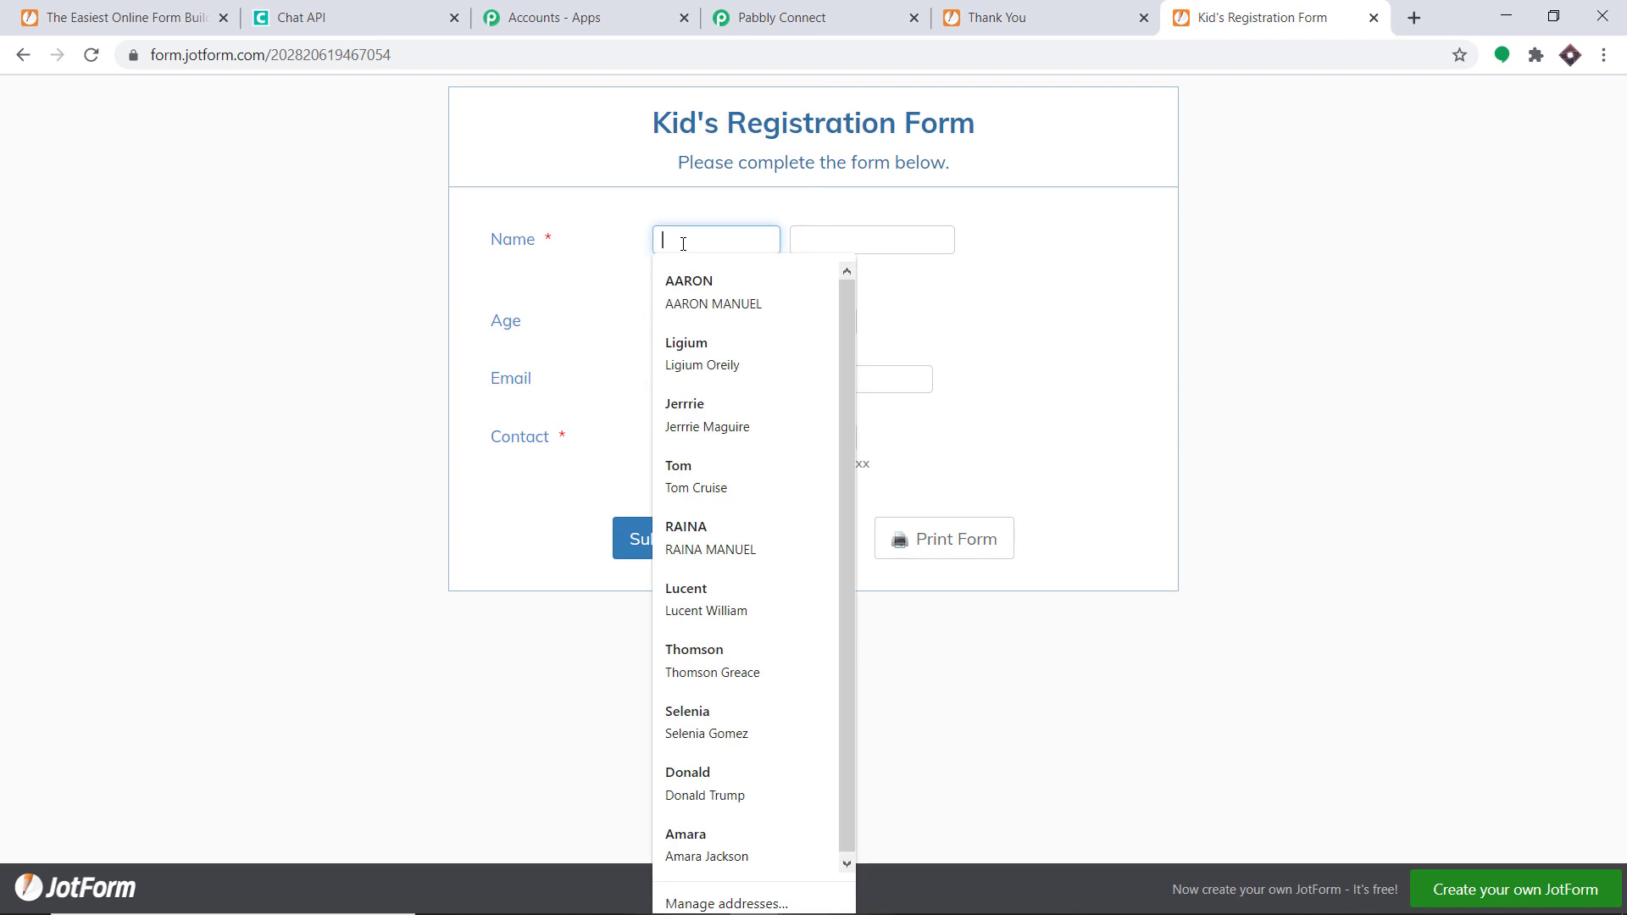
click(710, 475)
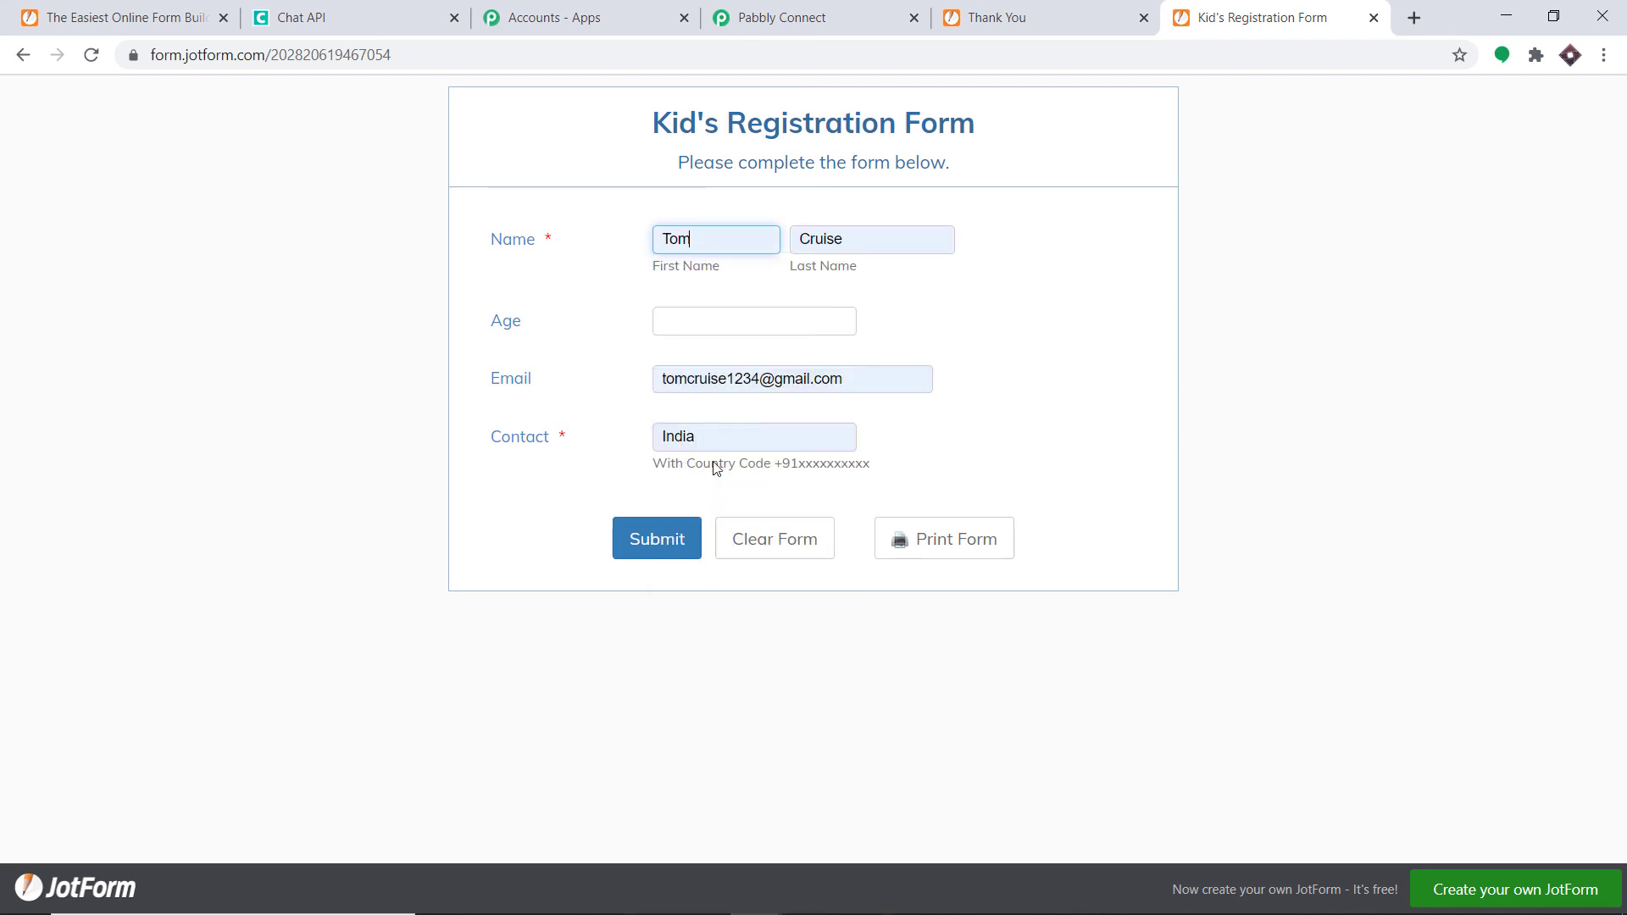
click(667, 318)
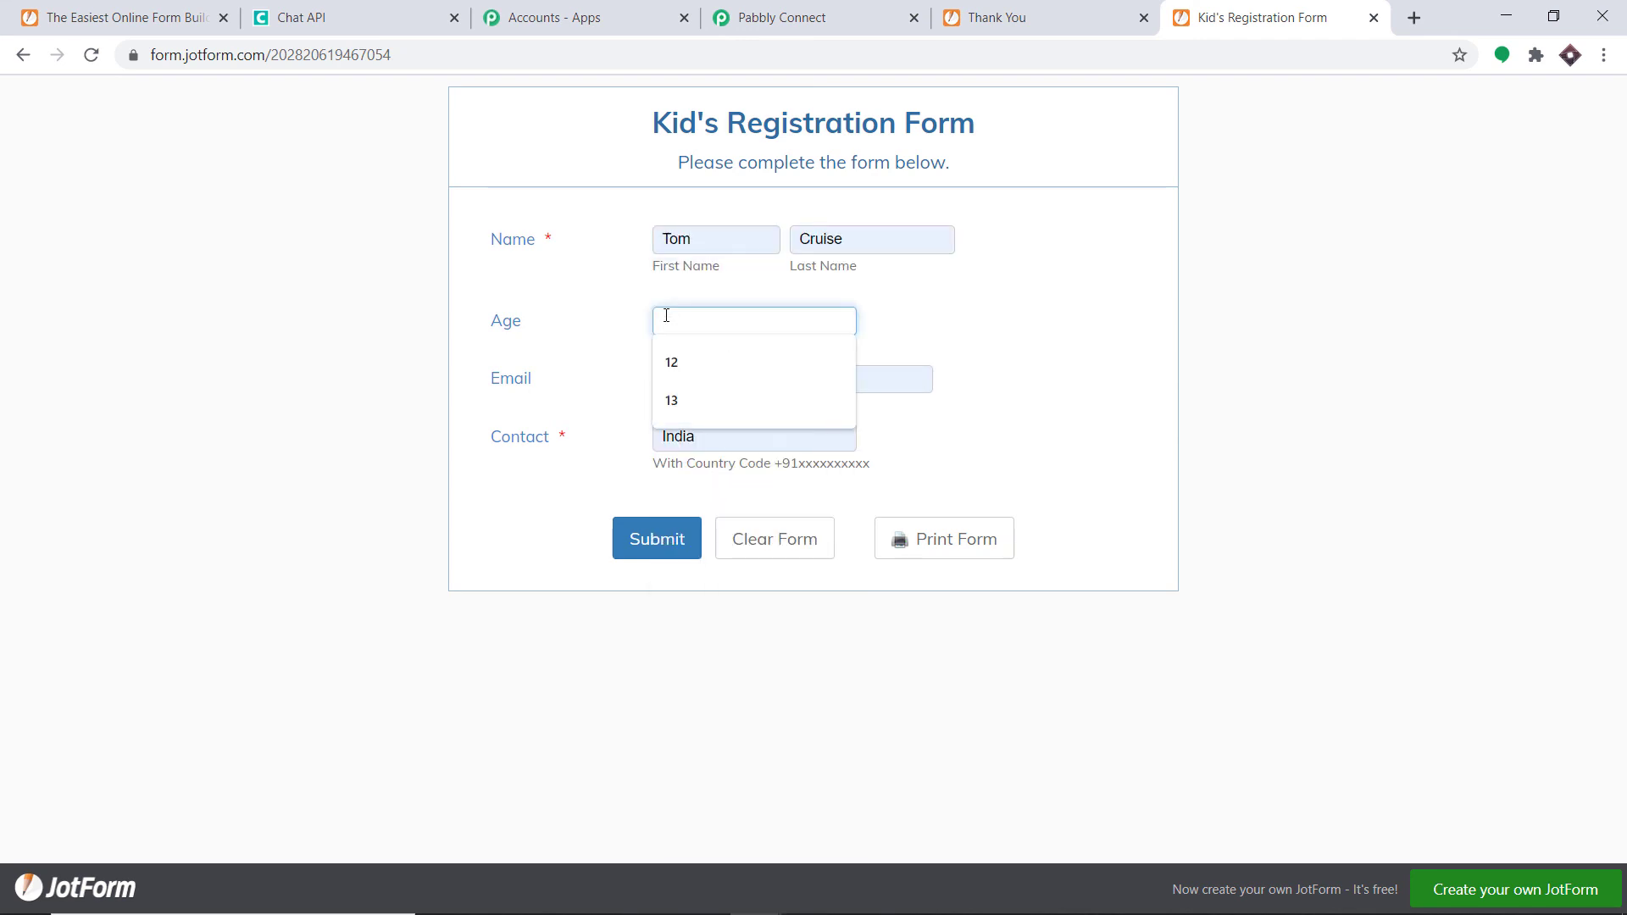
text(16)
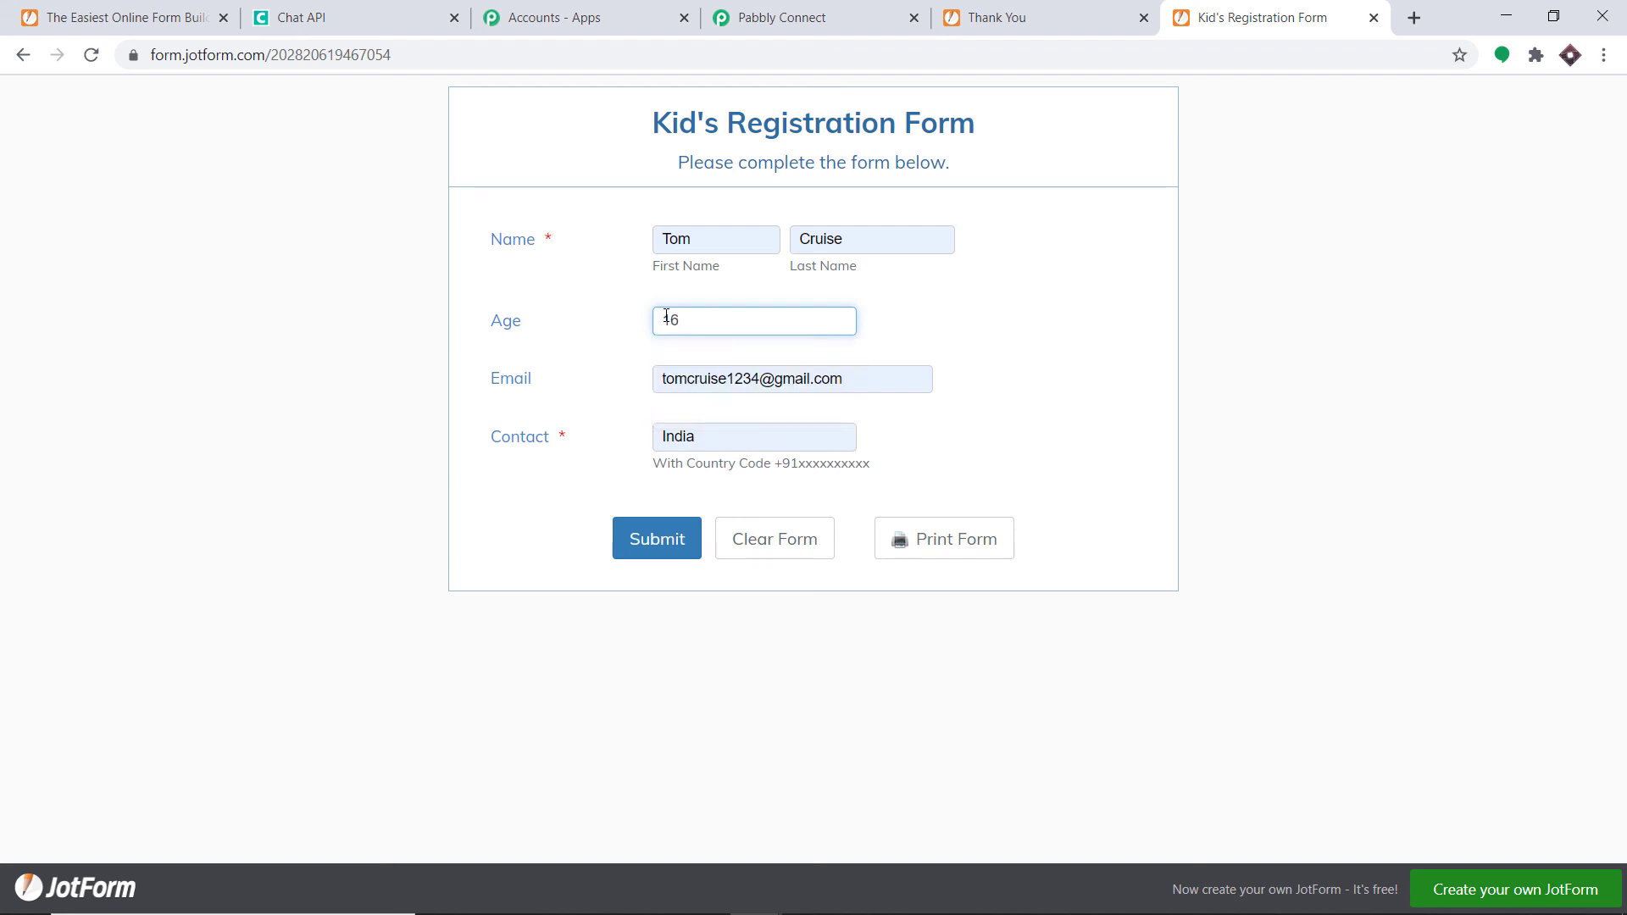
Replace the autofilled Contact entry with the respondent's phone number including country code and submit the form.
click(747, 438)
key(BackSpace)
key(BackSpace)
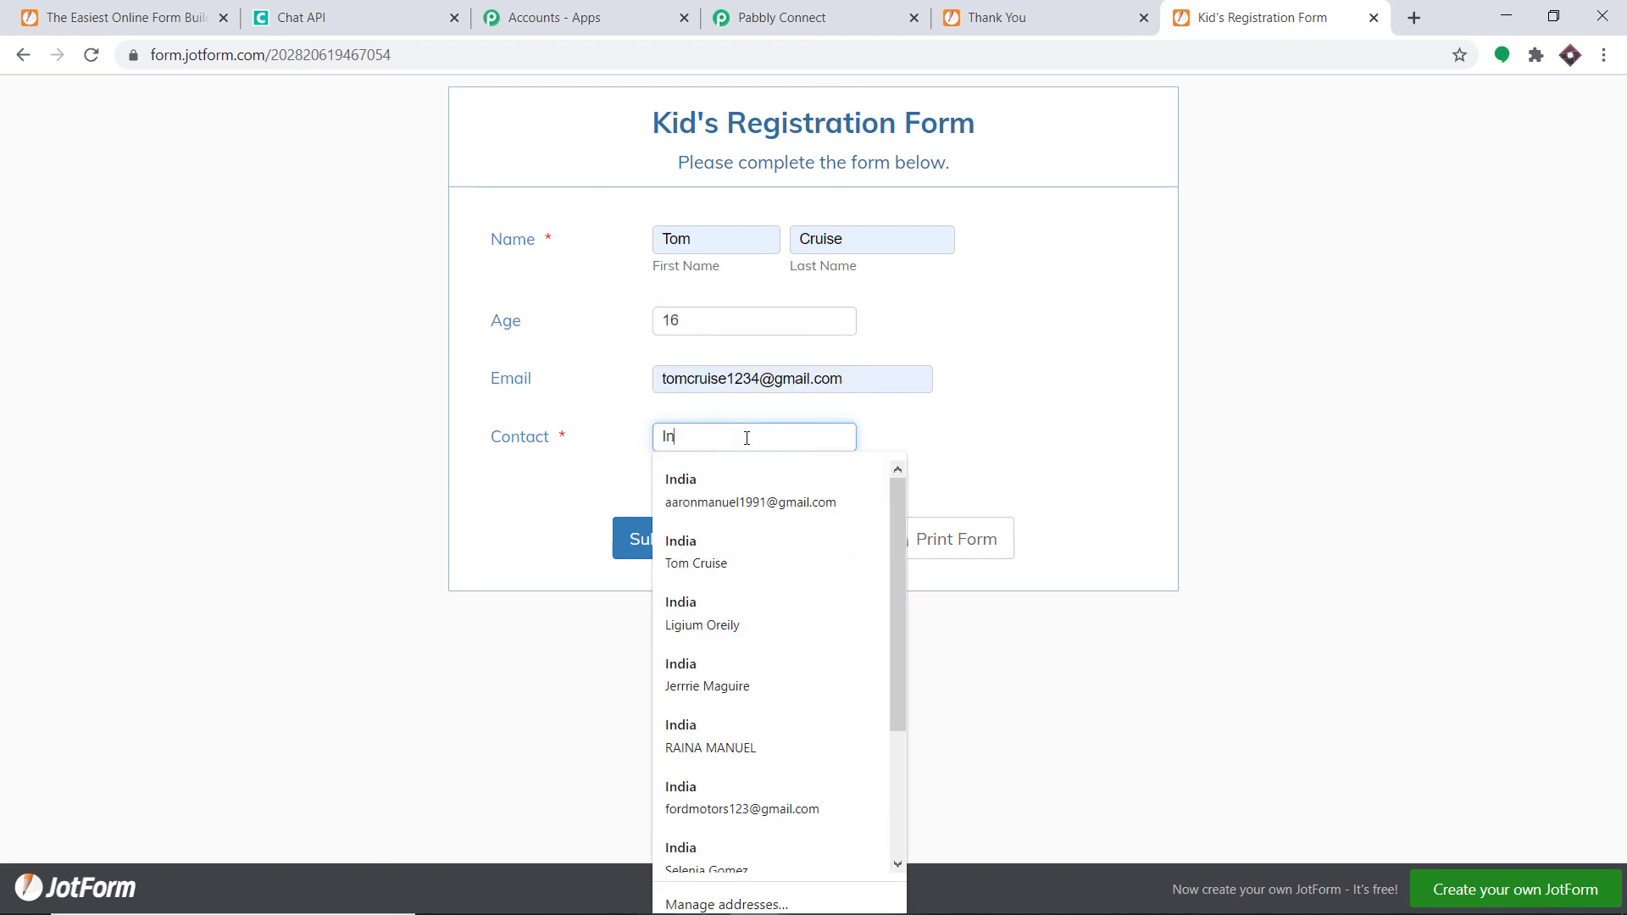
key(ctrl+v)
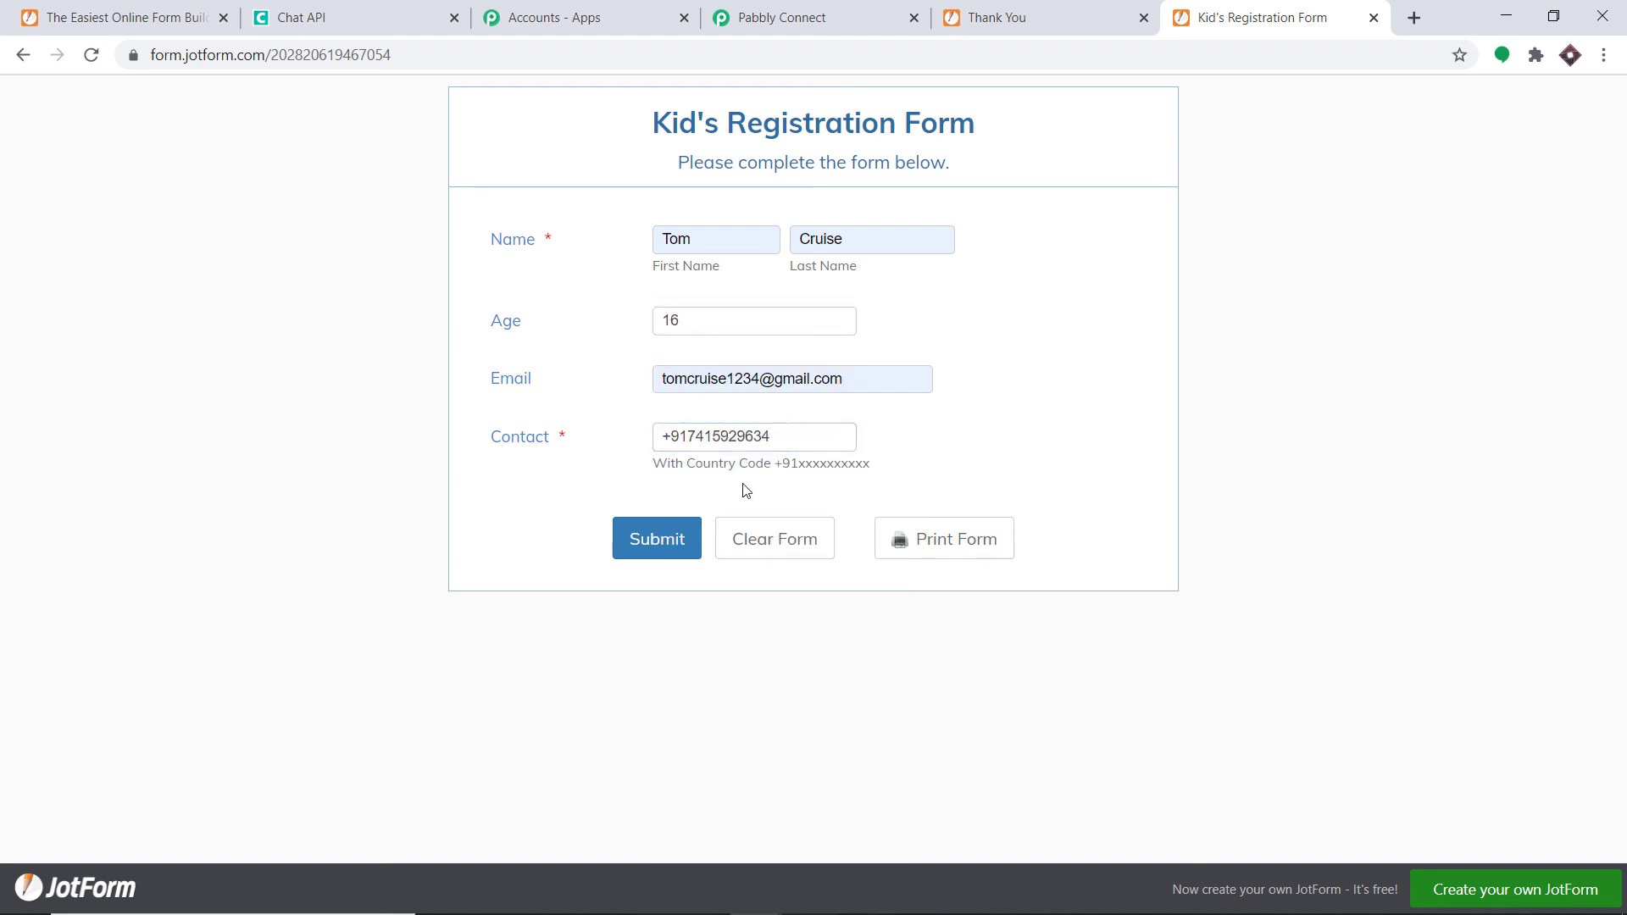
click(655, 537)
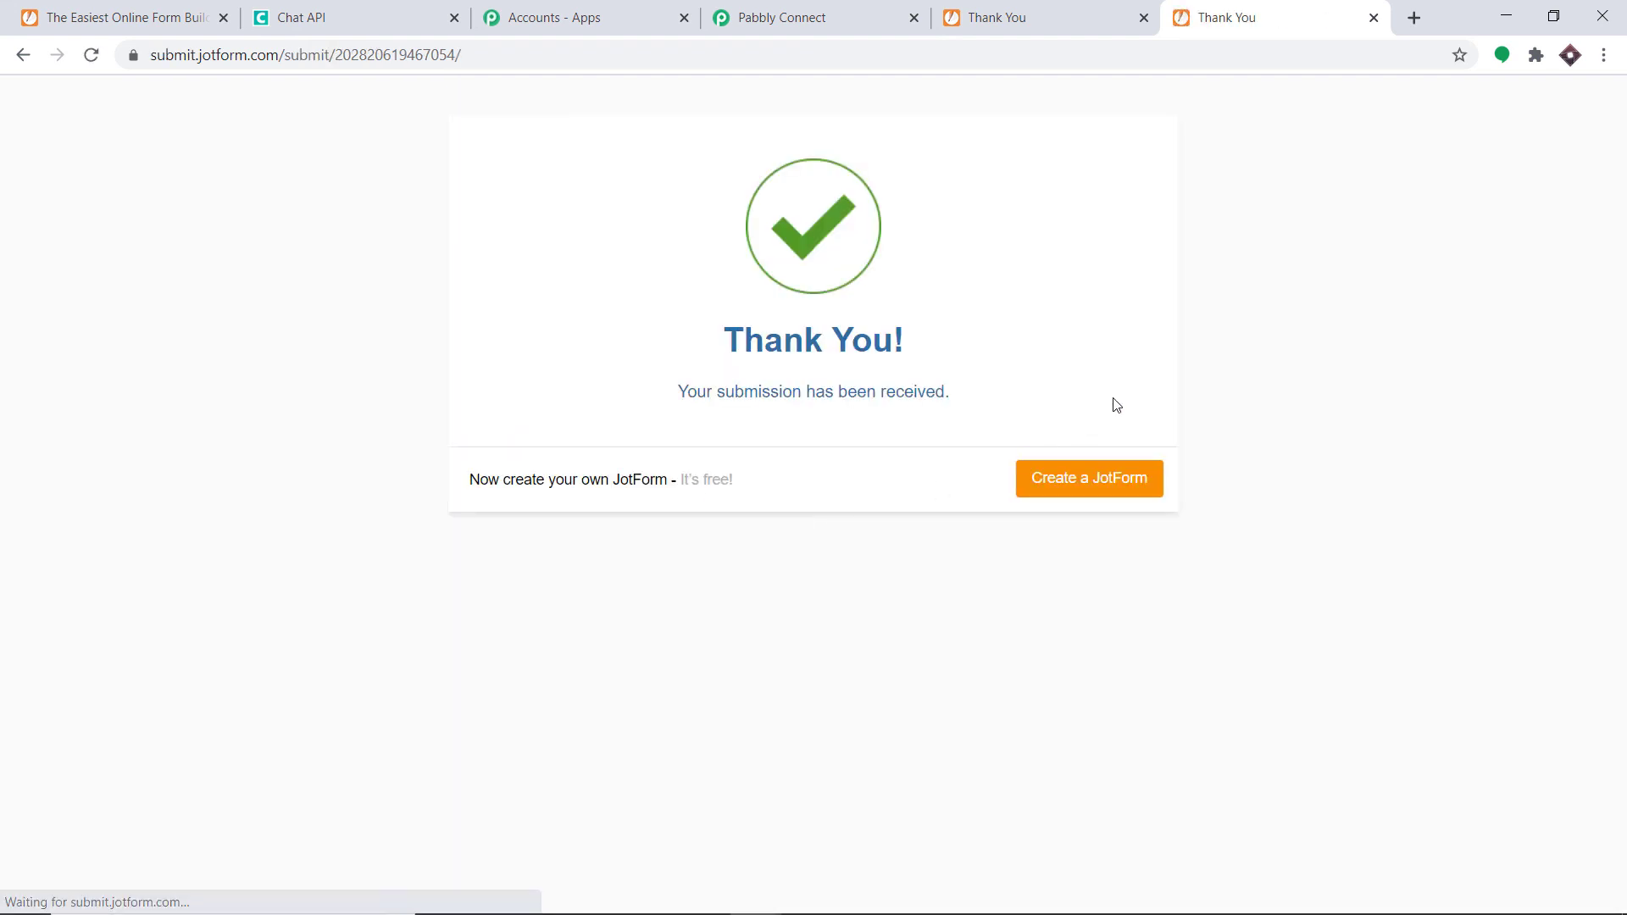